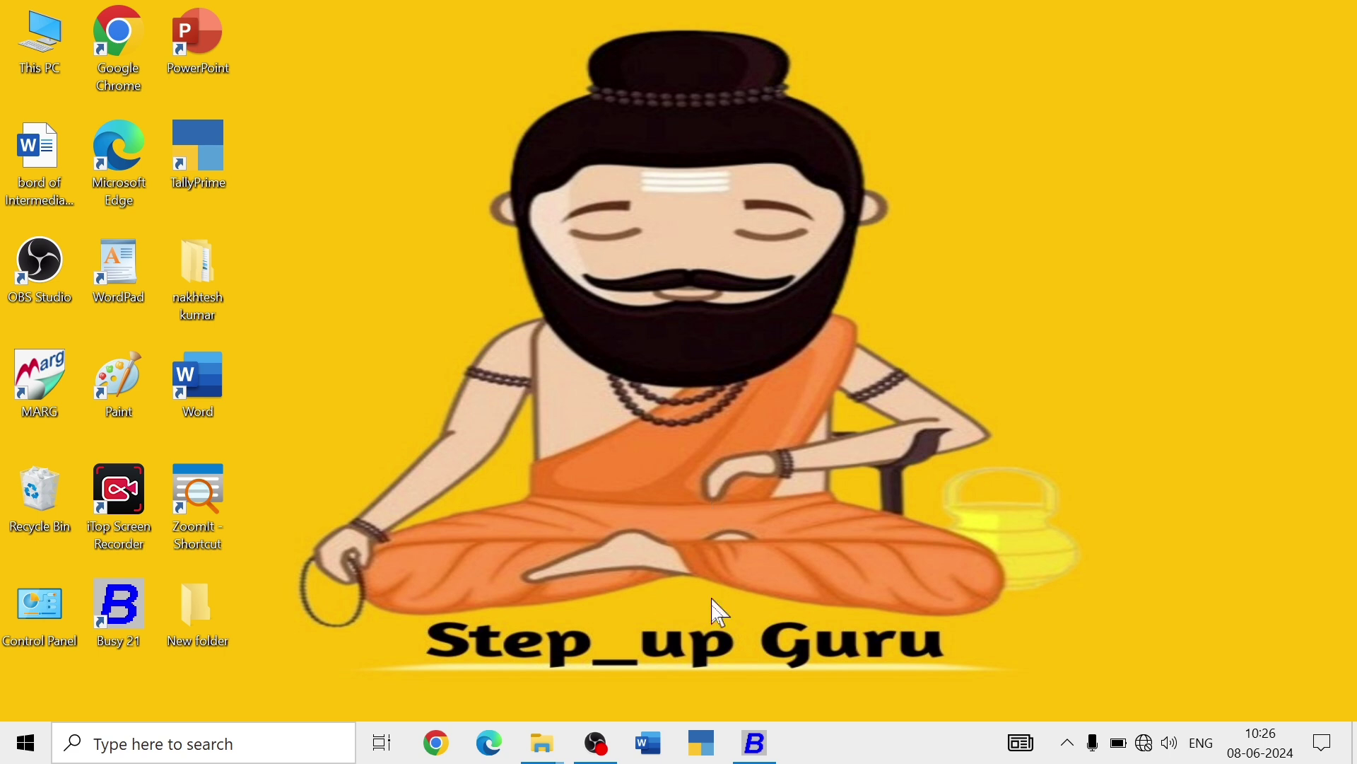
- Switch to Busy 21 and start adding a new purchase voucher
left_click(755, 742)
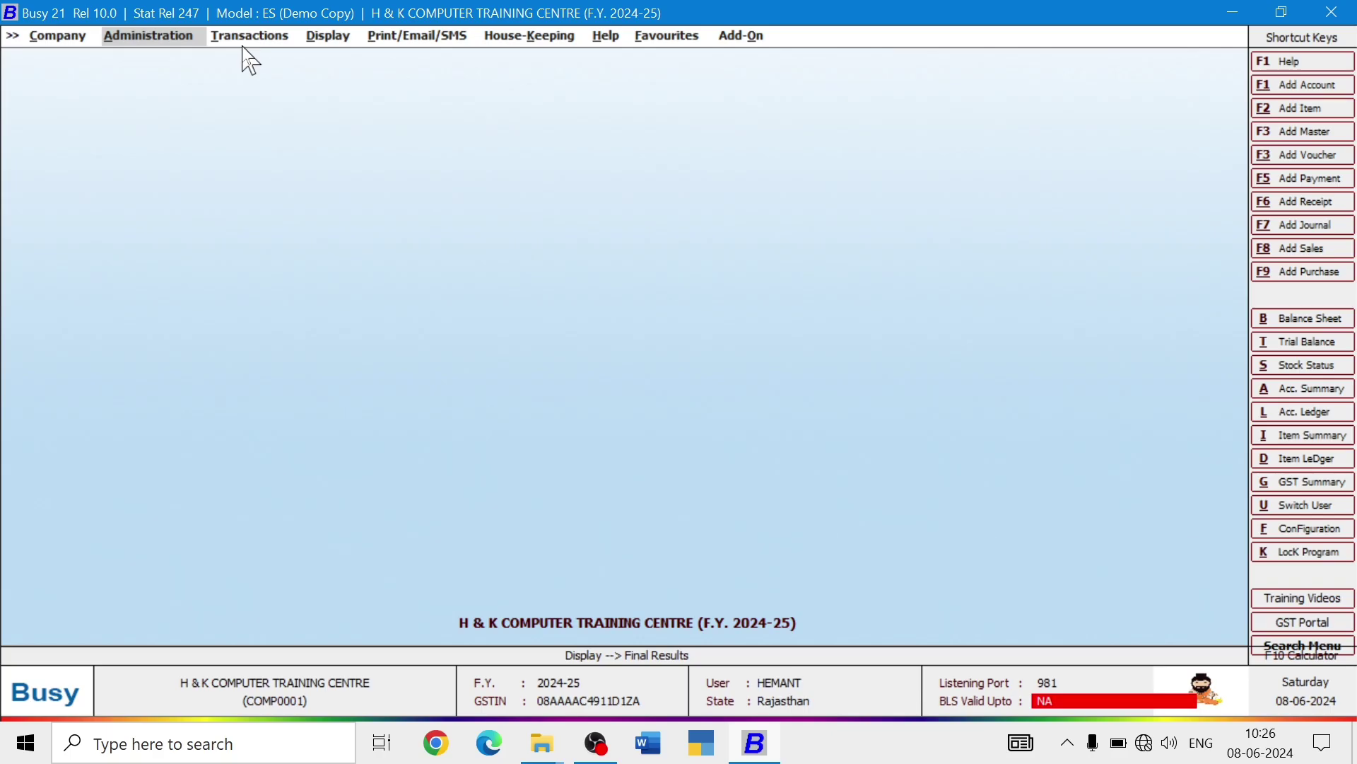
left_click(243, 48)
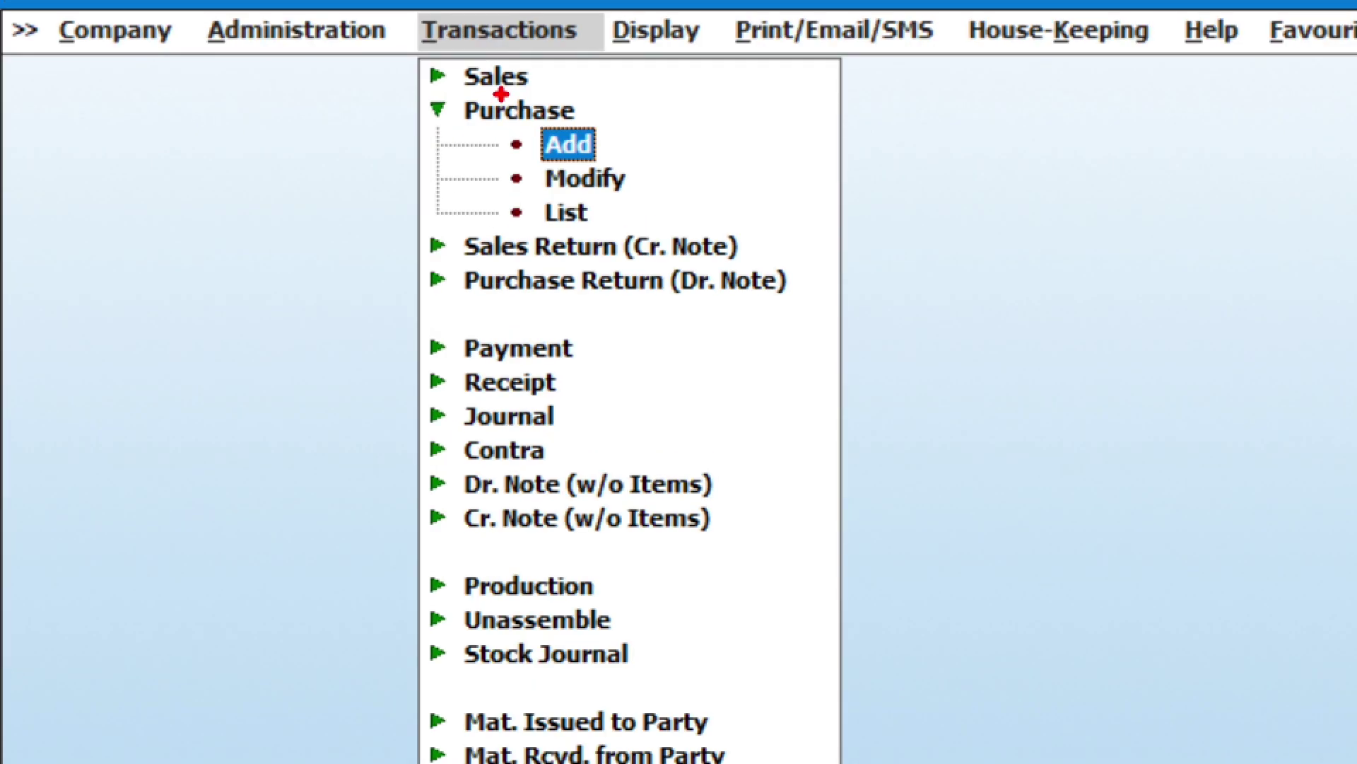
mouse_move(454, 94)
left_mouse_down()
mouse_move(521, 177)
mouse_move(587, 225)
left_mouse_up()
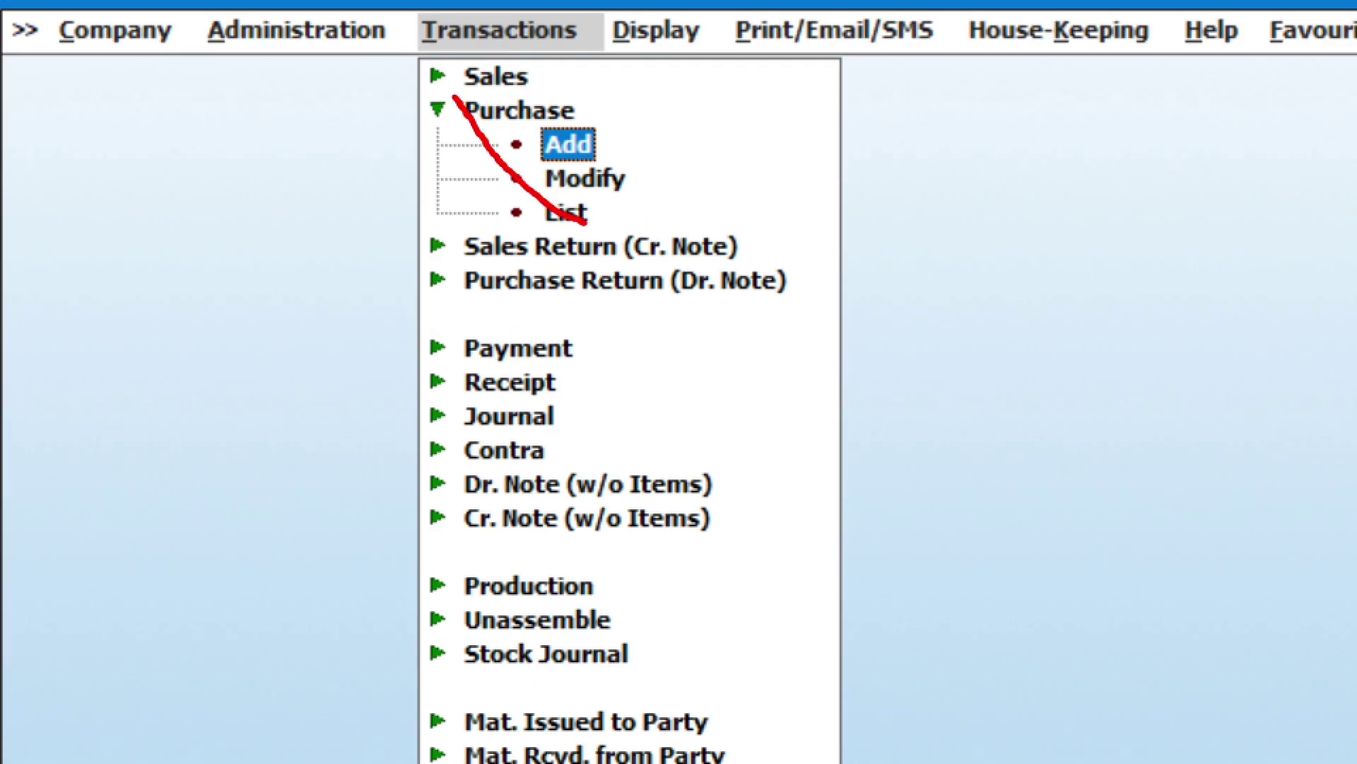
key("e")
mouse_move(456, 95)
left_mouse_down()
mouse_move(638, 255)
mouse_move(677, 234)
left_mouse_up()
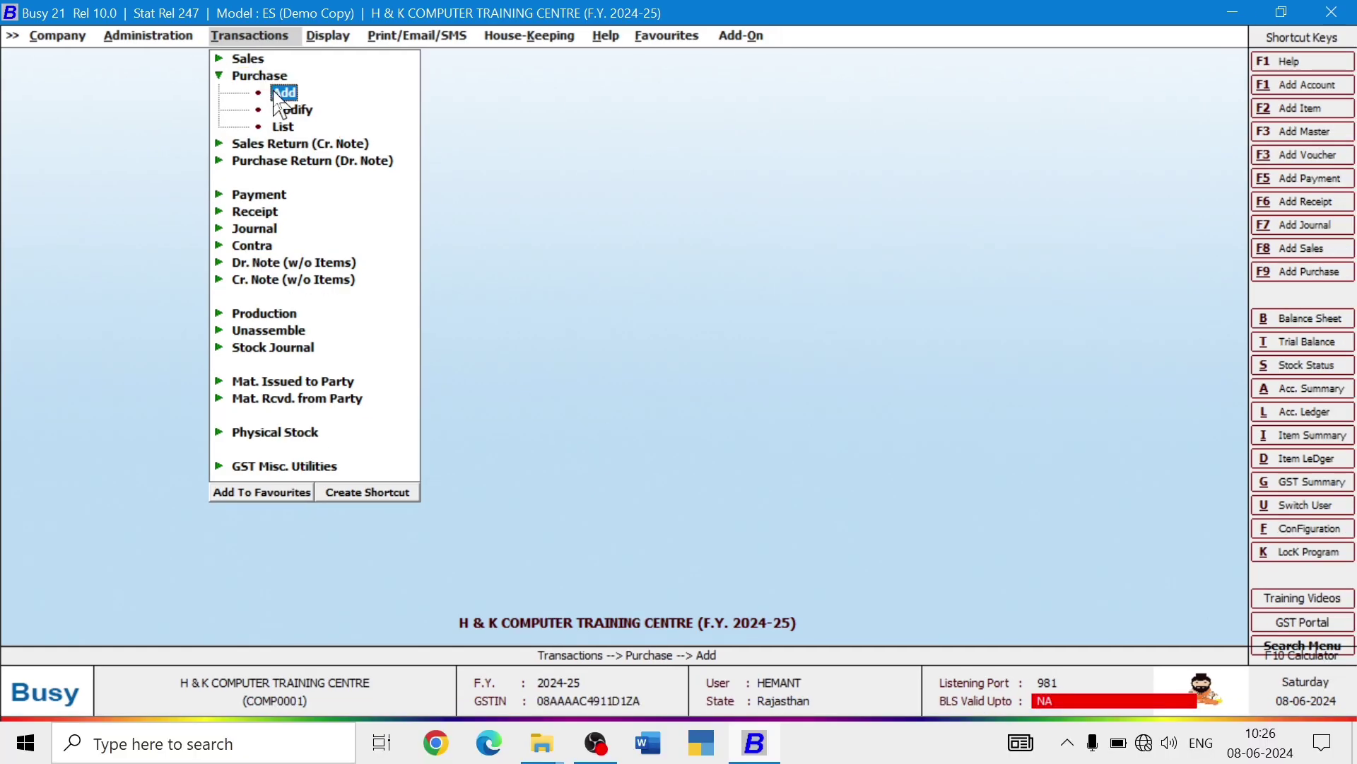
left_click(275, 92)
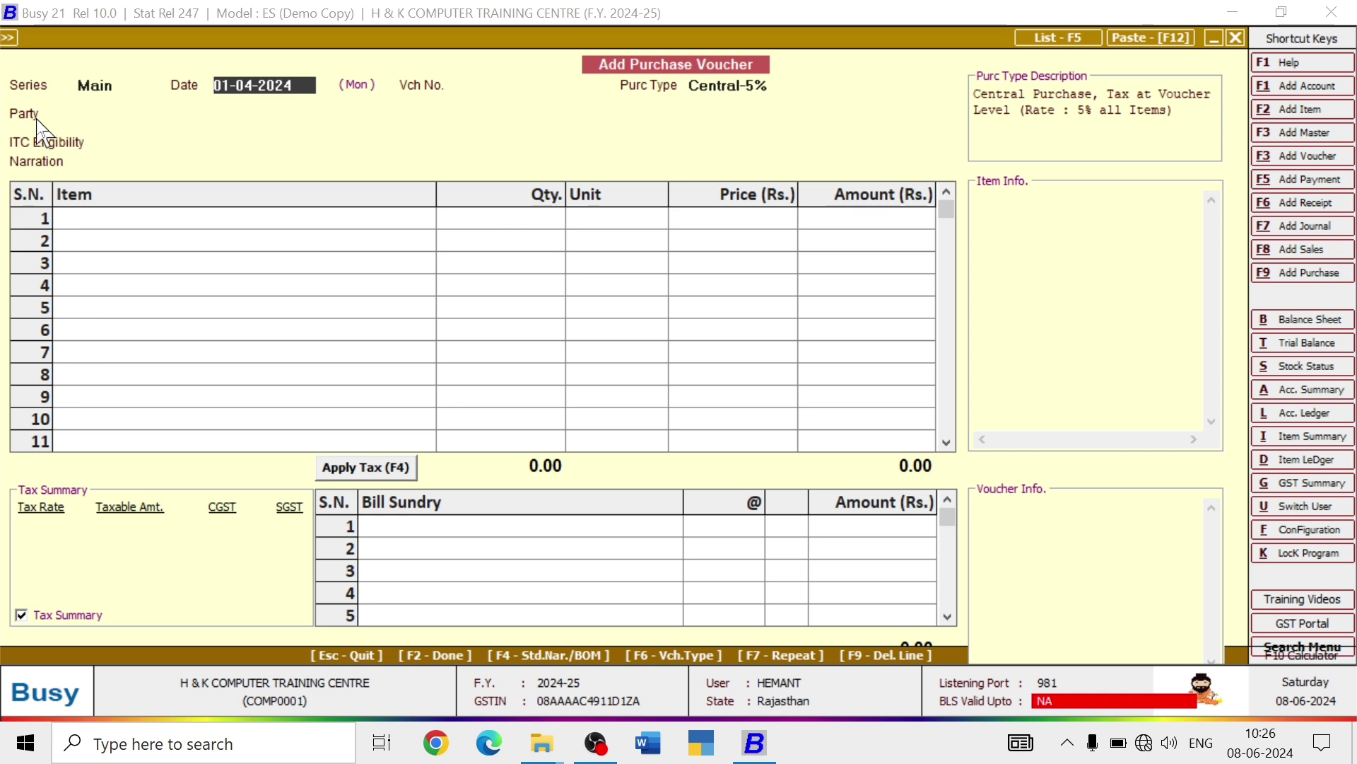
- Keep the Main series and the date 01-04-2024, and enter GST/124 as the voucher number
left_click(92, 85)
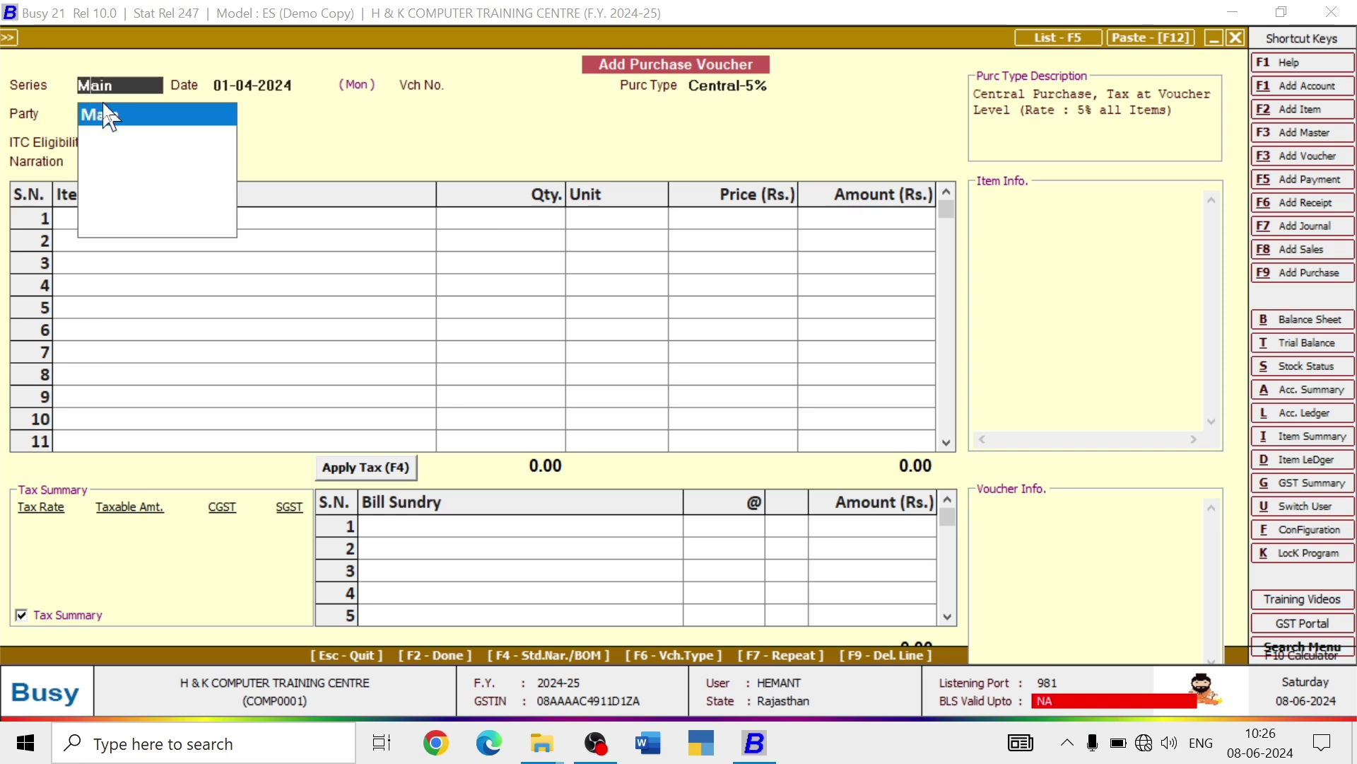
left_click(106, 115)
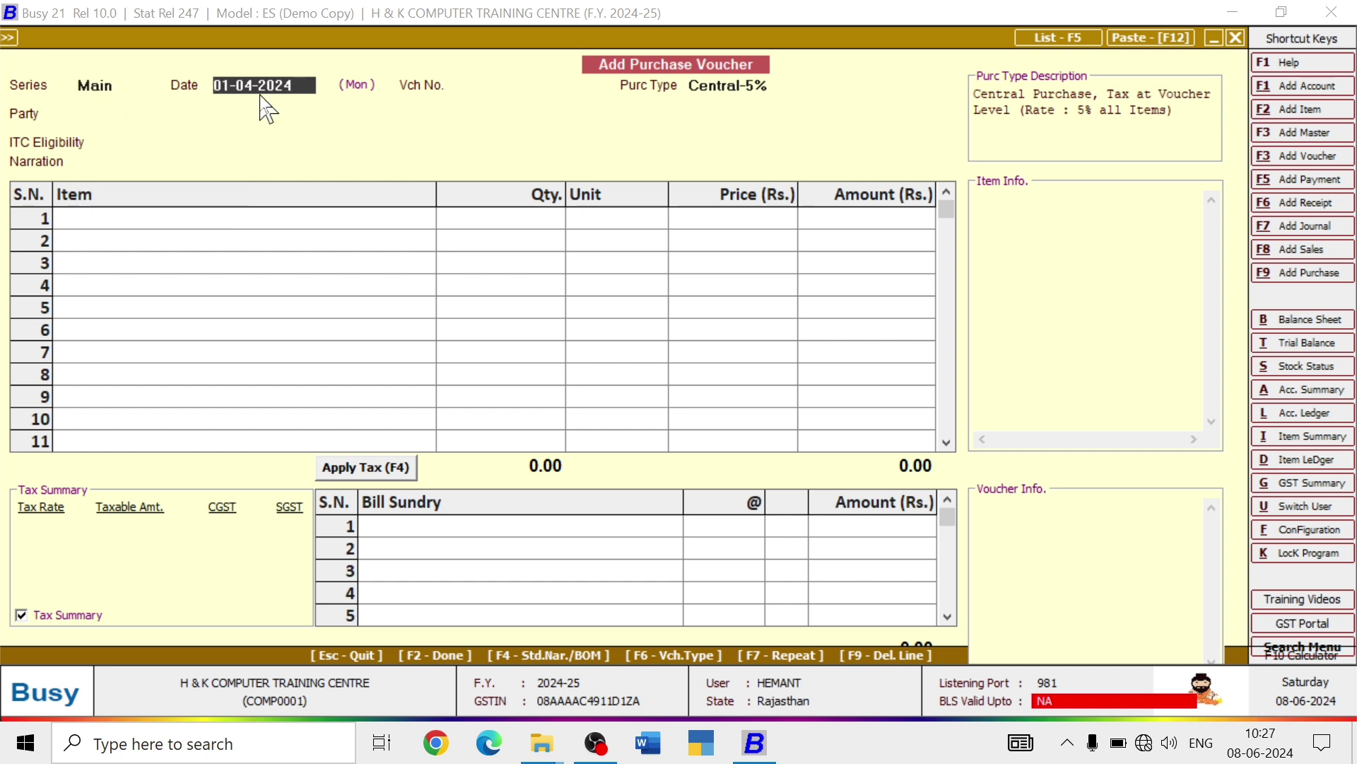
key("Return")
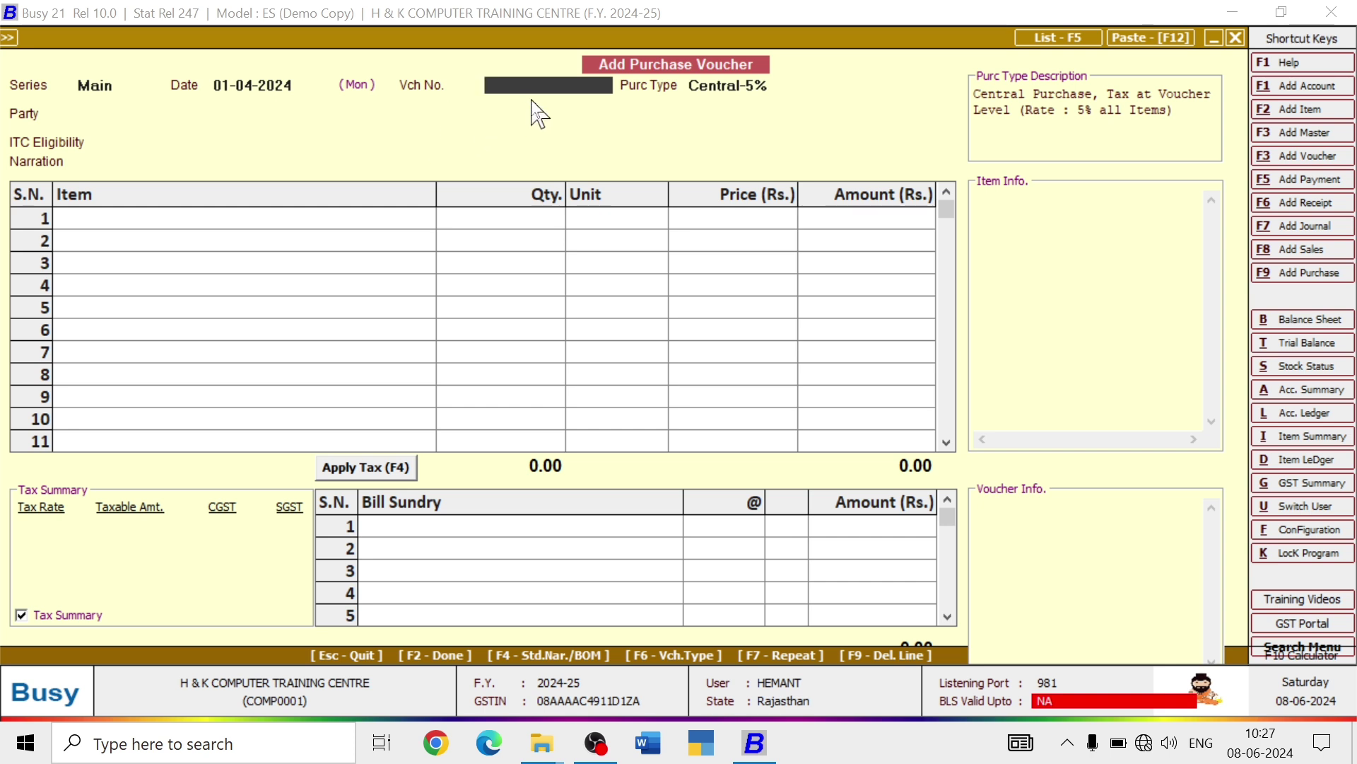
type("GST/124")
key("Return")
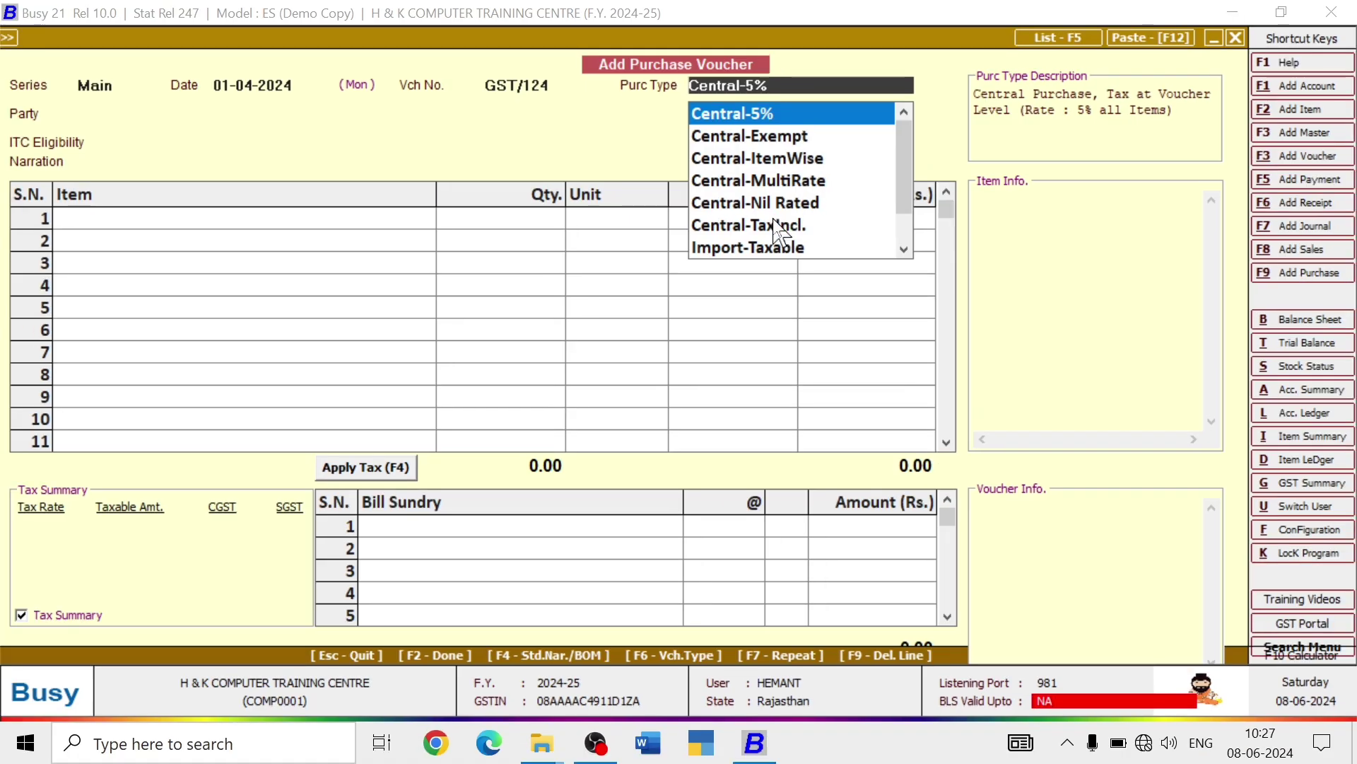
- Examine the available purchase types, then narrow the list to the Local ones
scroll(761, 274, "down", 2)
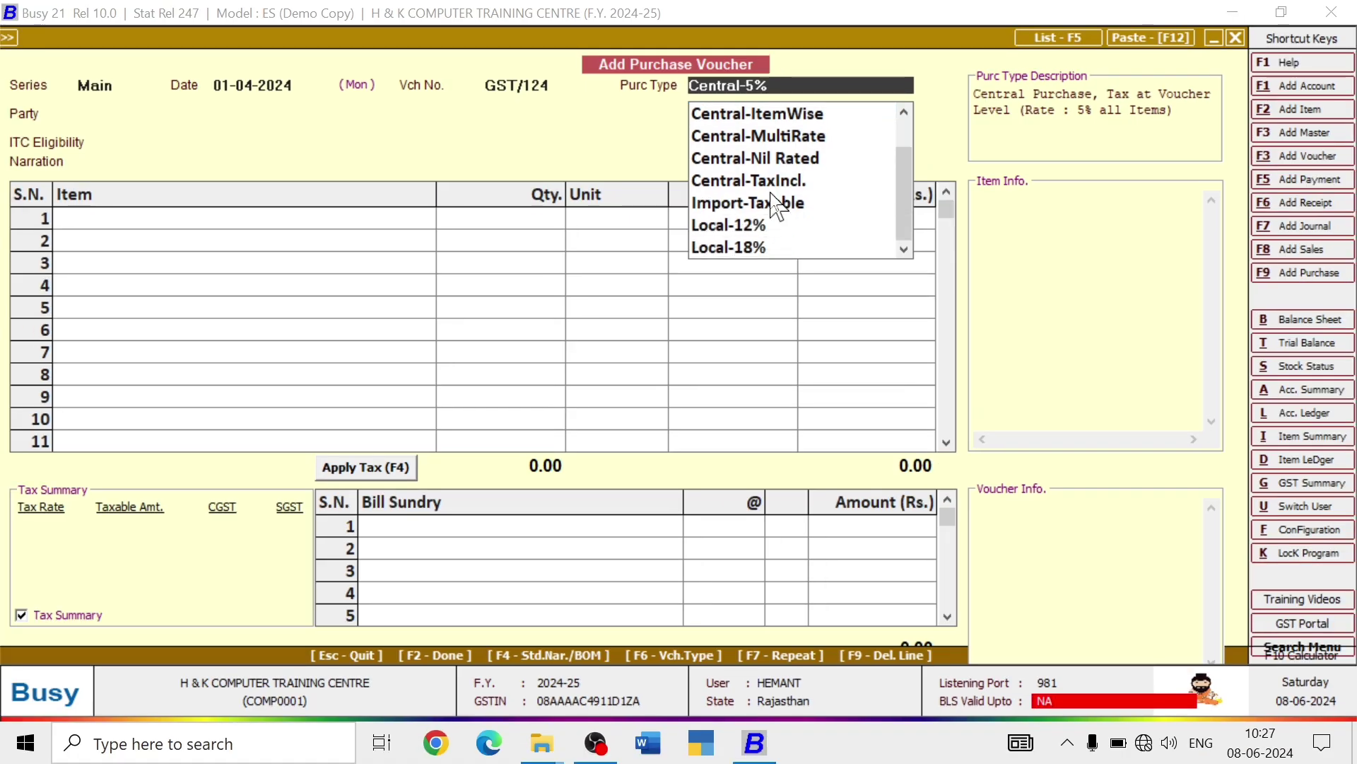
scroll(778, 207, "up", 2)
key("Escape")
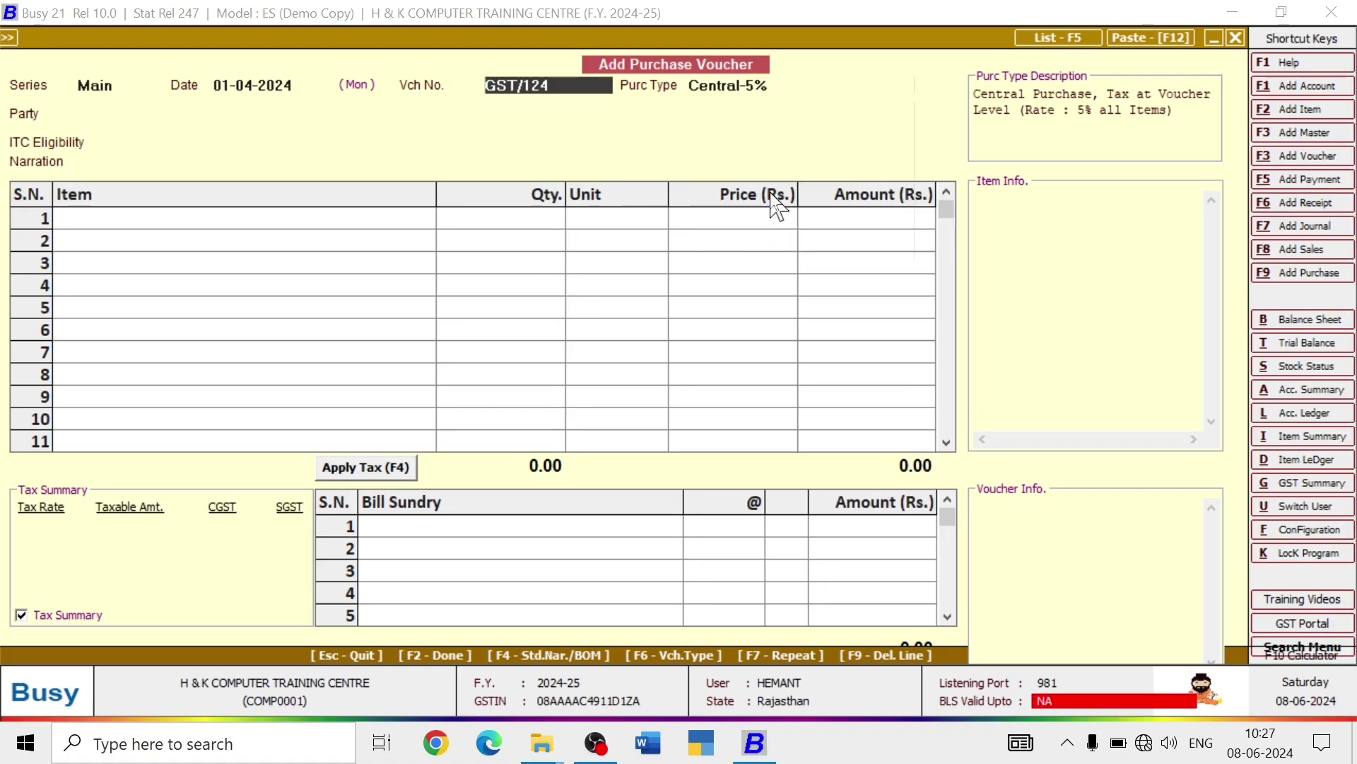
key("Return")
key("Down")
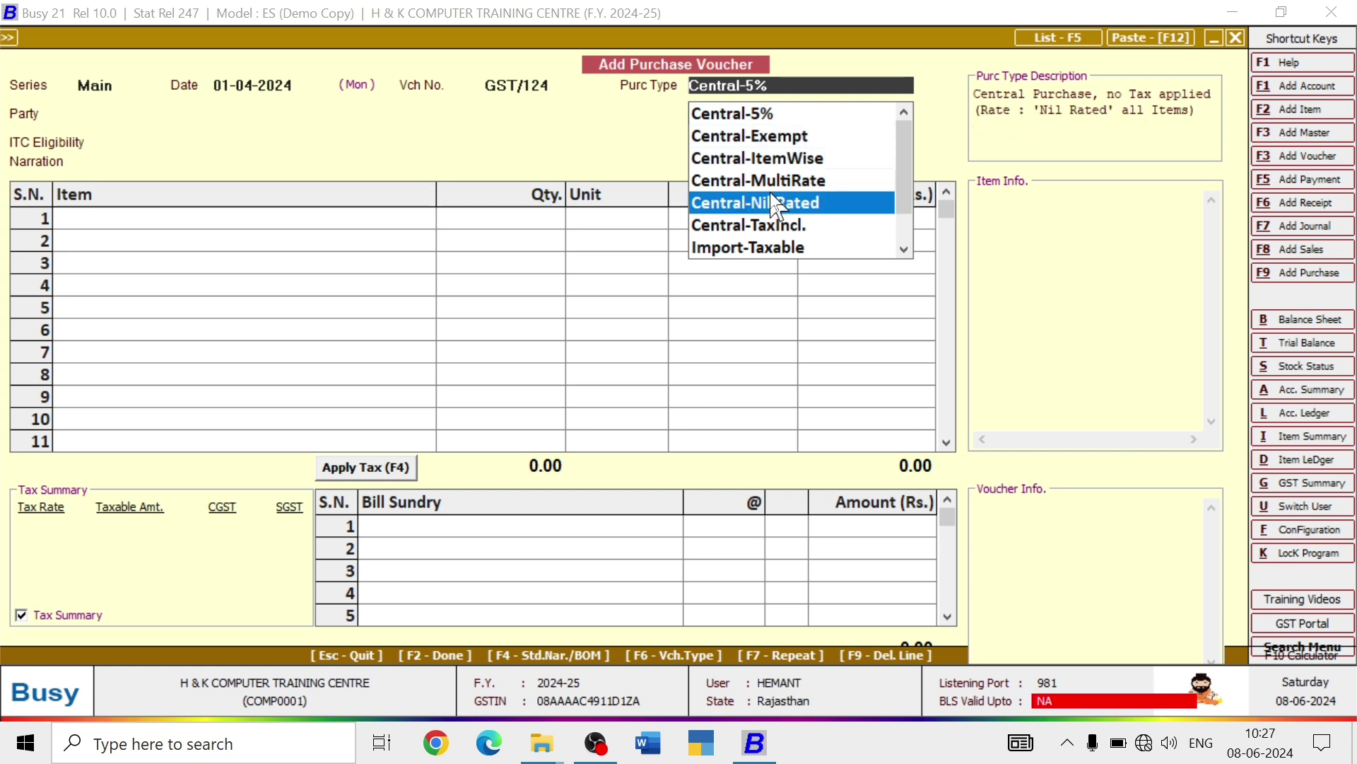
key("Down")
key("Down")
key("Down")
key("Down")
type("LO")
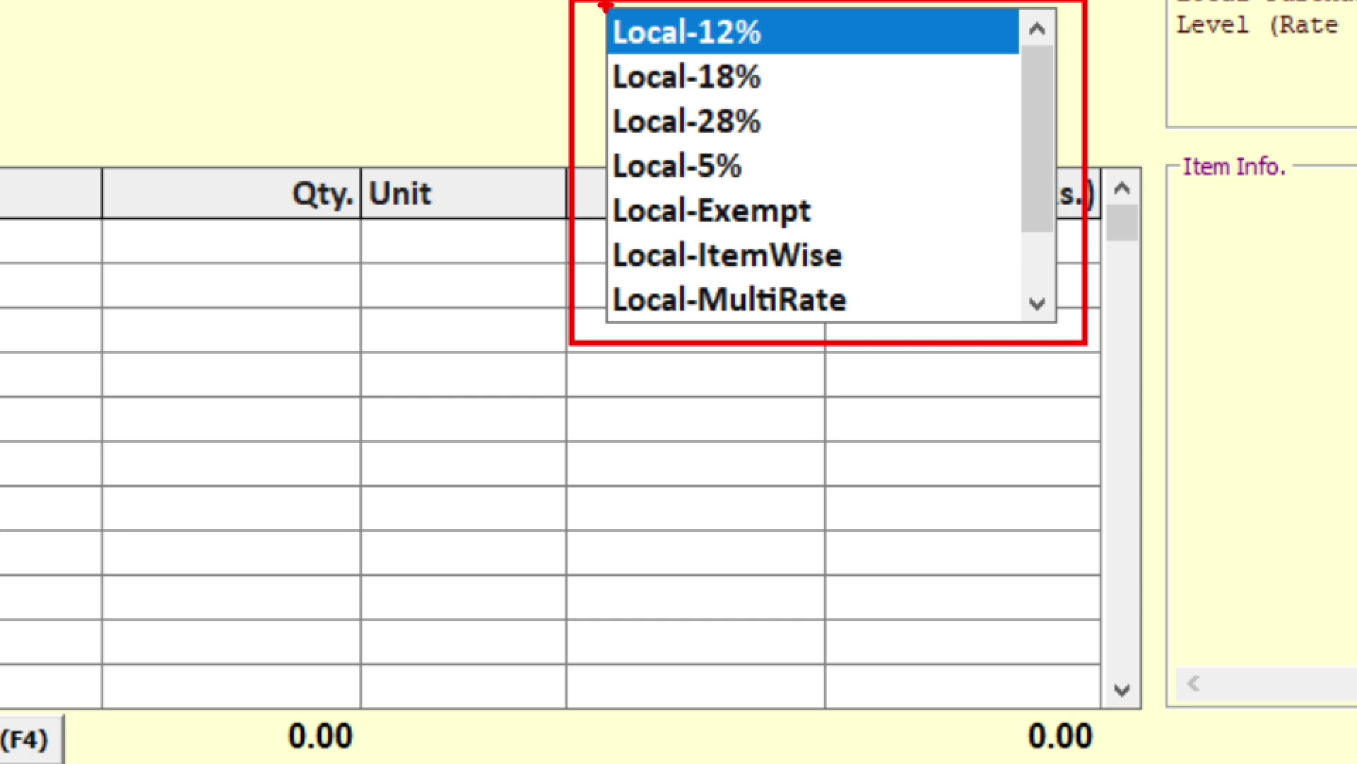
left_click_drag(596, 1, 798, 32)
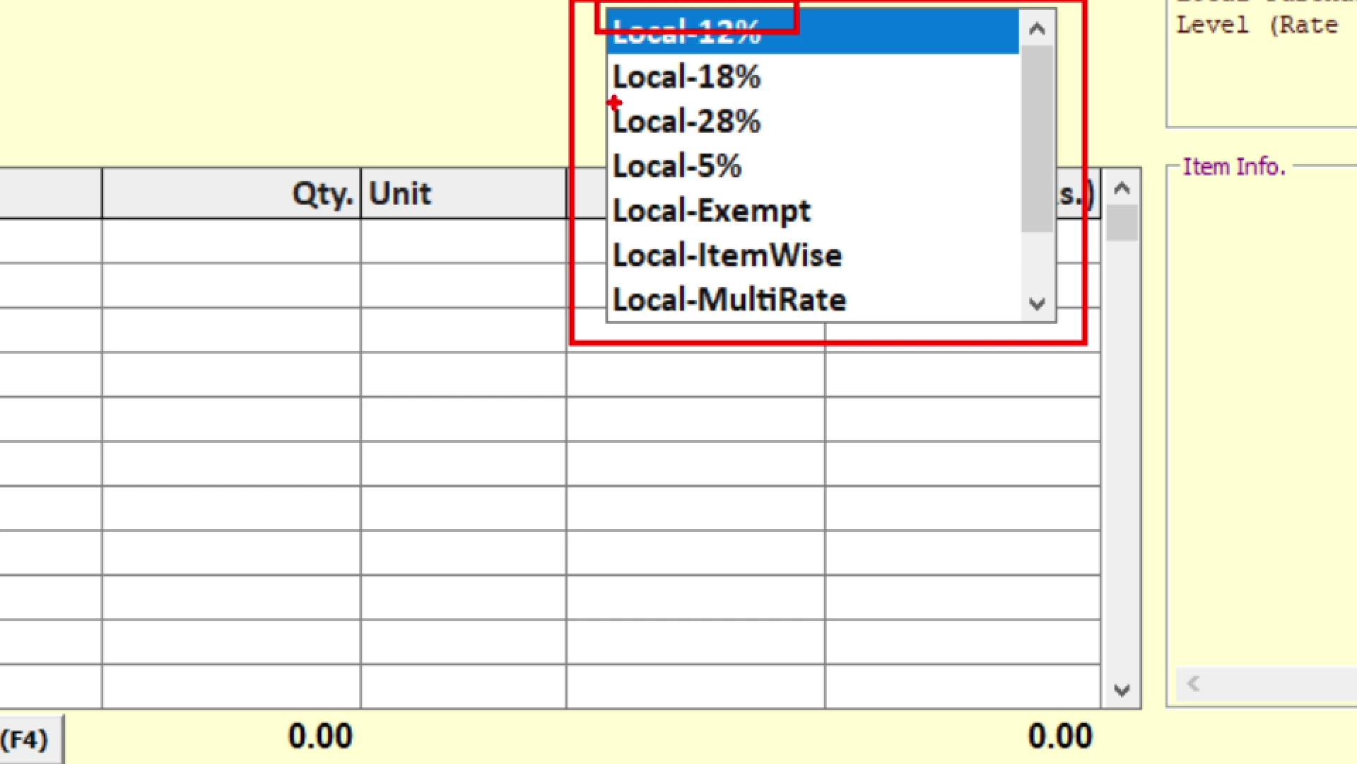
left_click_drag(608, 100, 809, 140)
mouse_move(614, 152)
left_mouse_down()
mouse_move(574, 172)
mouse_move(728, 174)
left_mouse_up()
left_click_drag(603, 185, 885, 228)
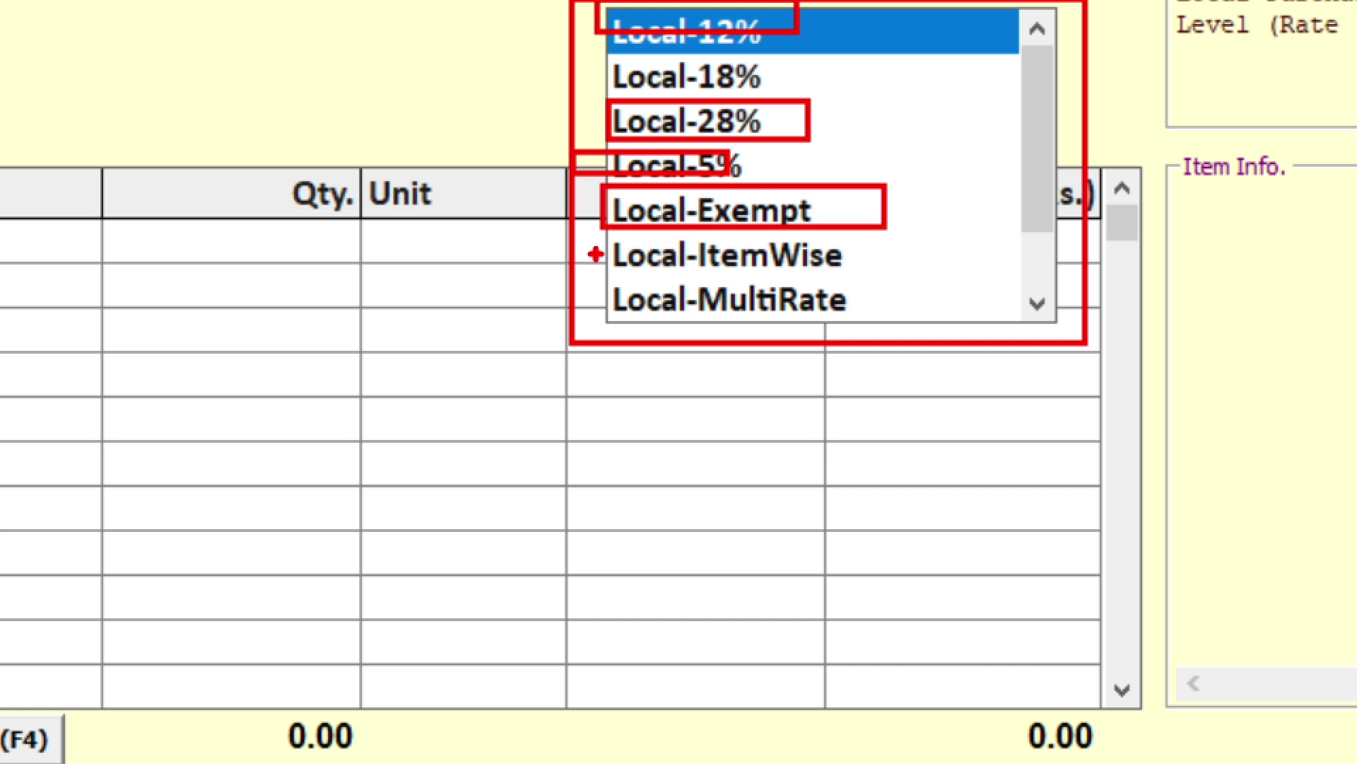
mouse_move(587, 236)
left_mouse_down()
mouse_move(629, 254)
mouse_move(872, 273)
left_mouse_up()
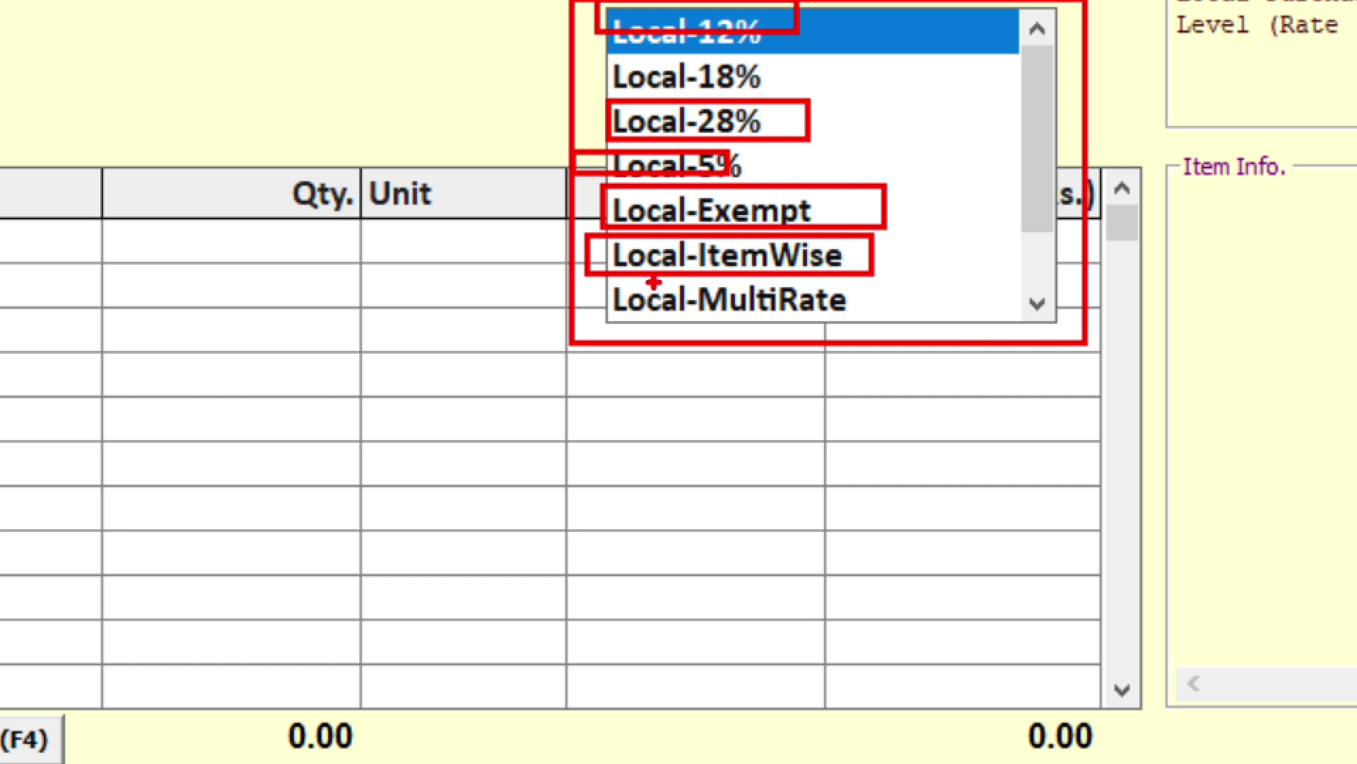
left_click_drag(599, 287, 882, 326)
key("ctrl+z")
key("ctrl+z")
key("ctrl+z")
key("ctrl+z")
key("ctrl+z")
key("ctrl+z")
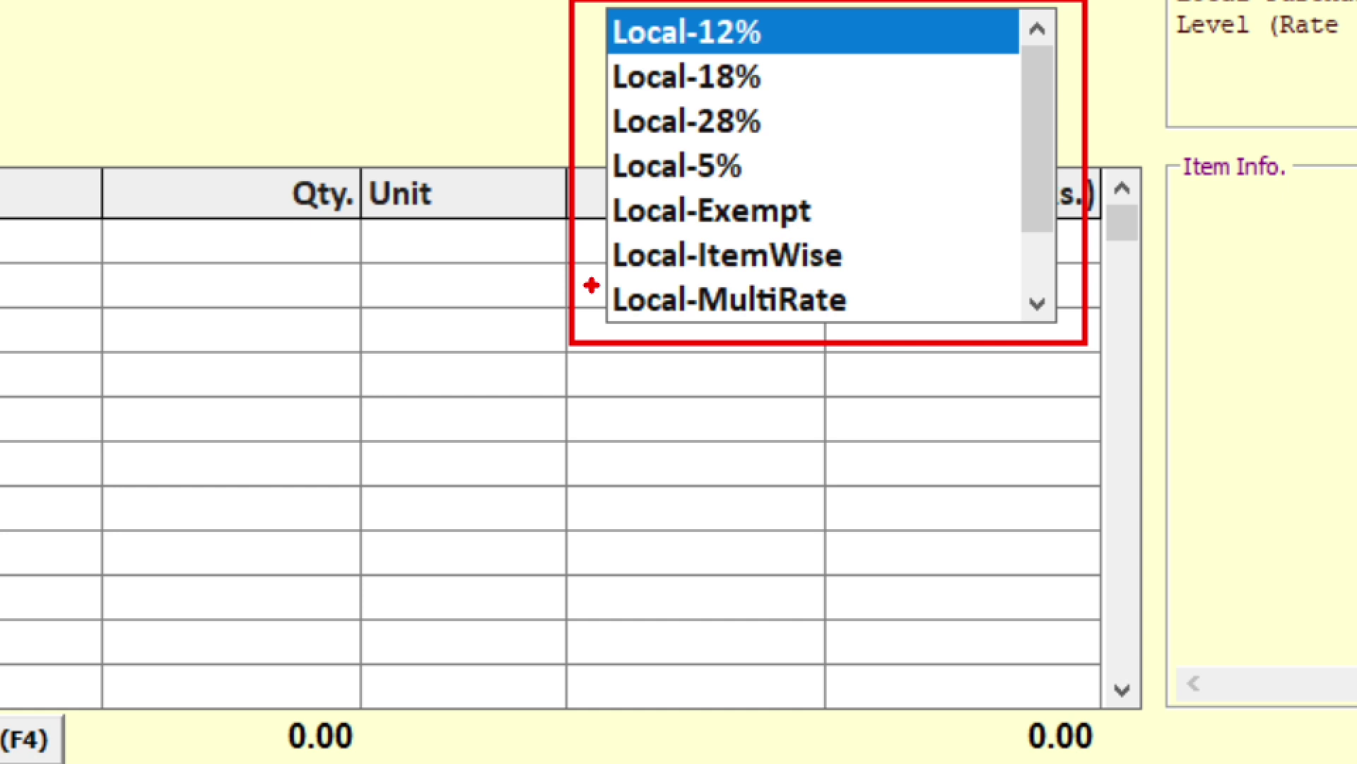
left_click_drag(590, 275, 878, 329)
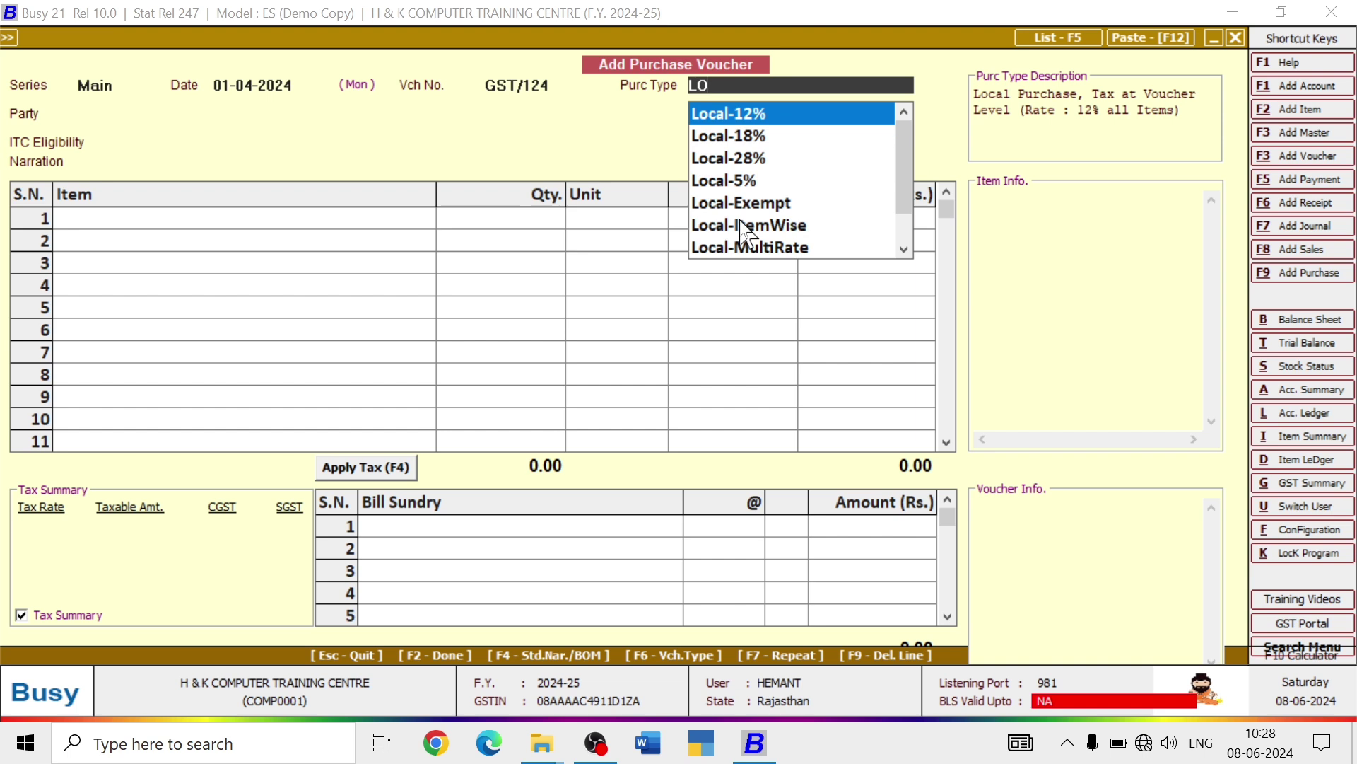
- Set the voucher's purchase type to Central-5%
key("BackSpace")
key("BackSpace")
type("CEN")
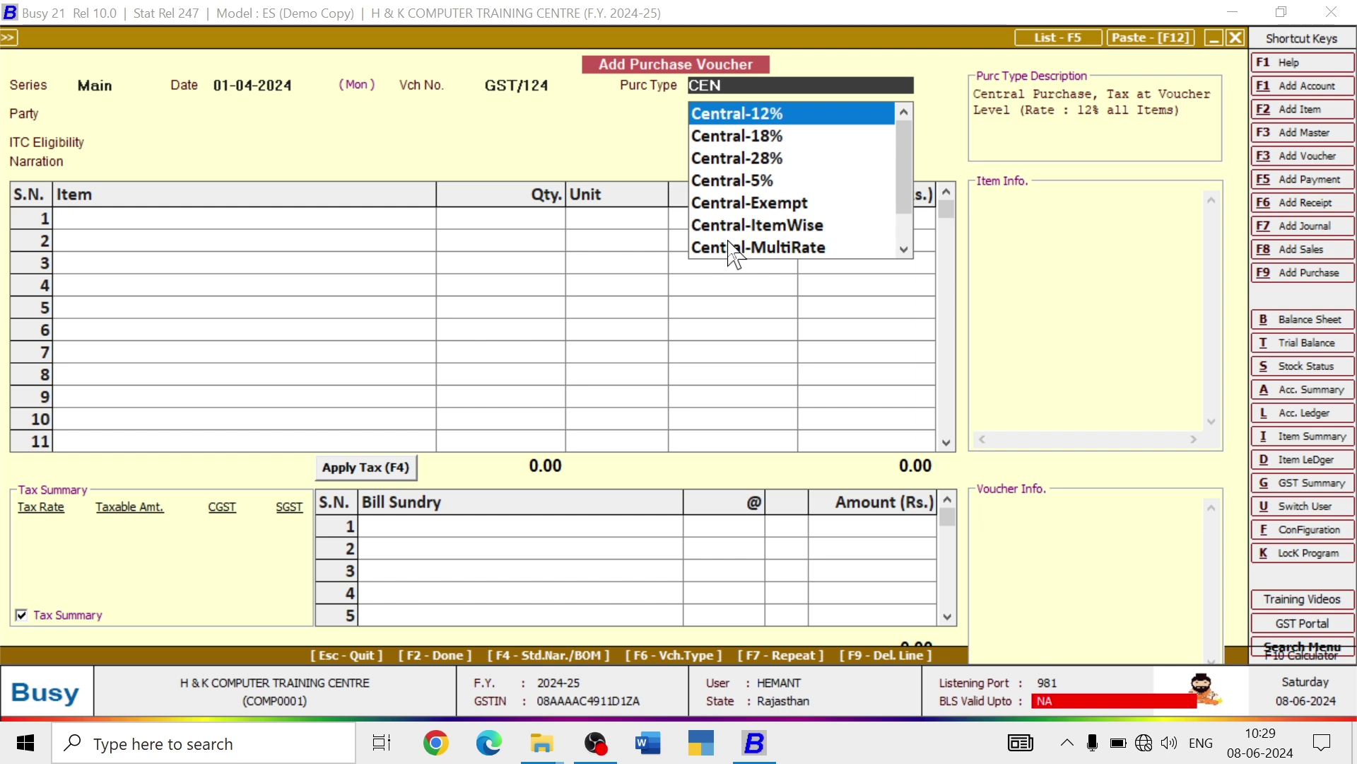
key("Down")
key("Down")
key("Down")
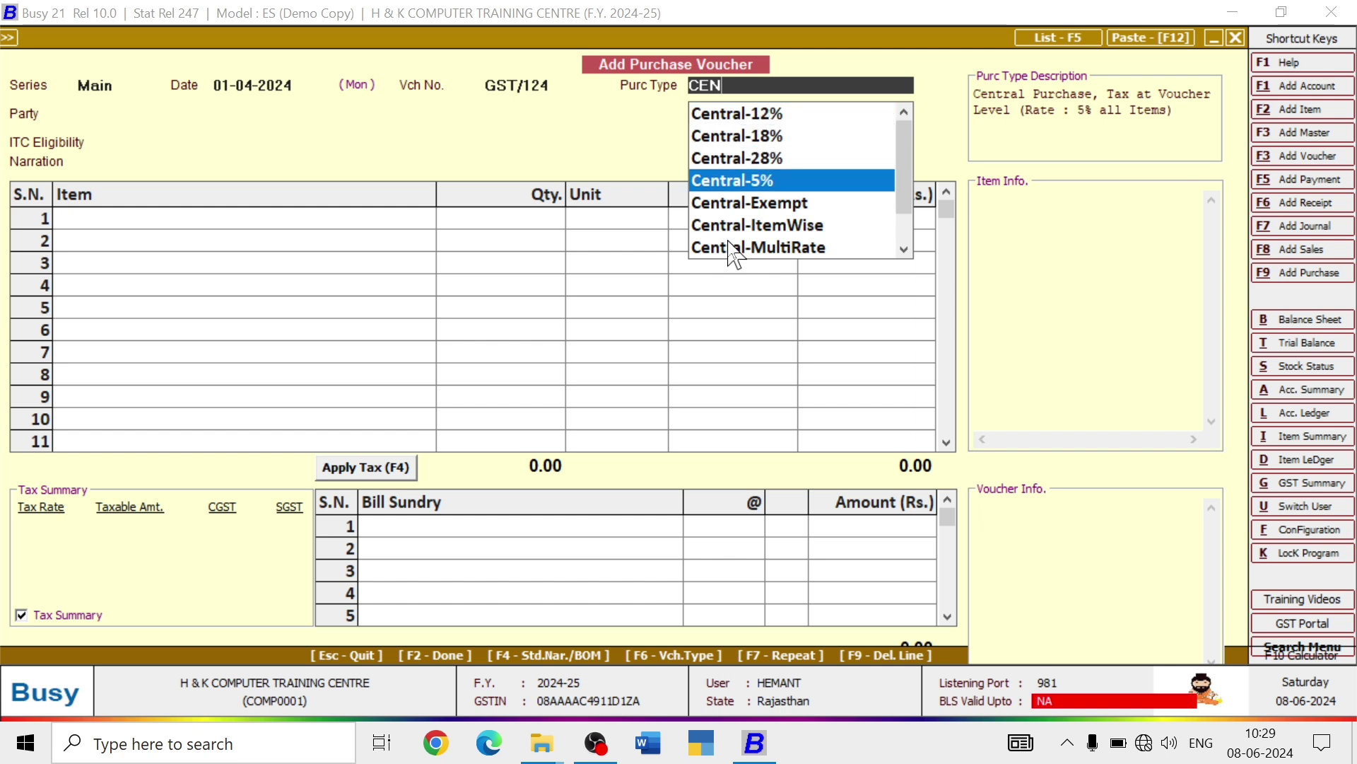
key("Return")
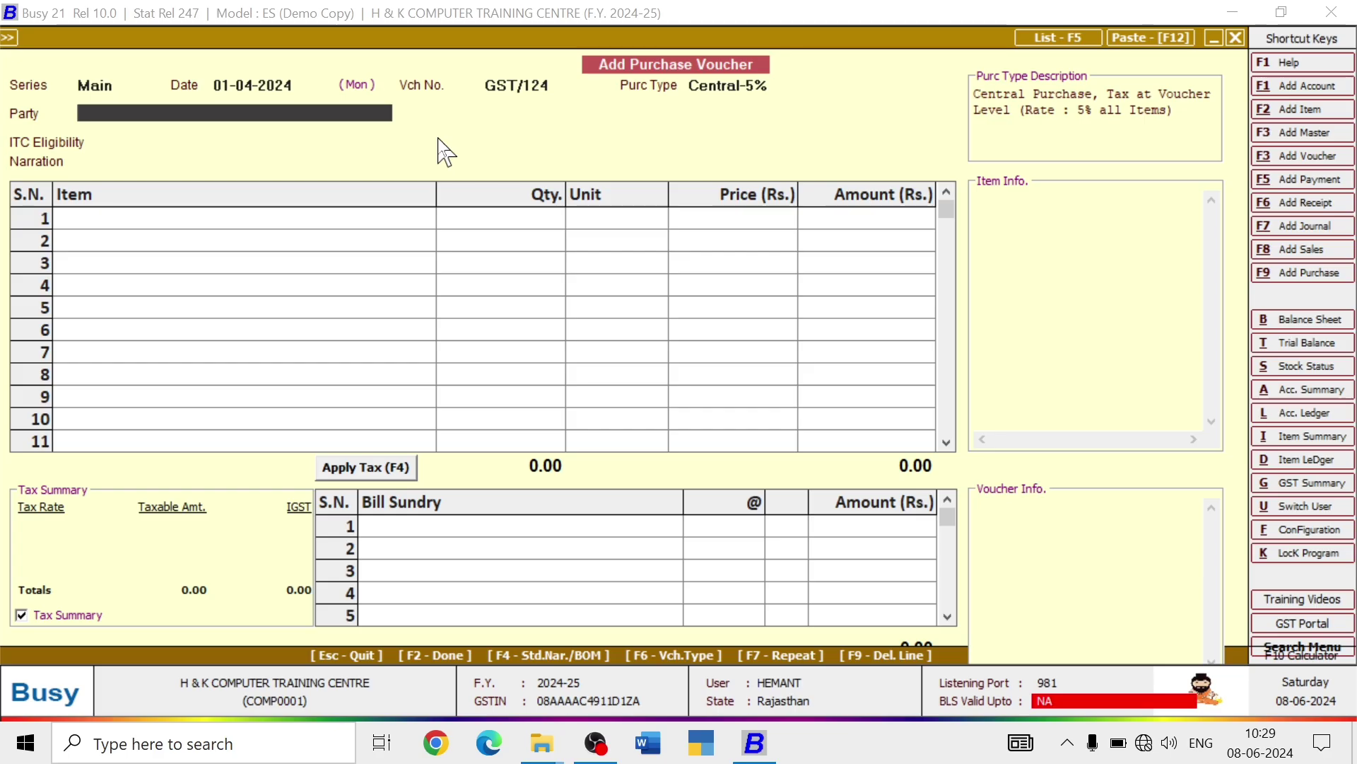
- Choose DIWAN GENERAL STORE as the party with ITC eligibility Input Goods/Services, leaving the narration blank
type("DI")
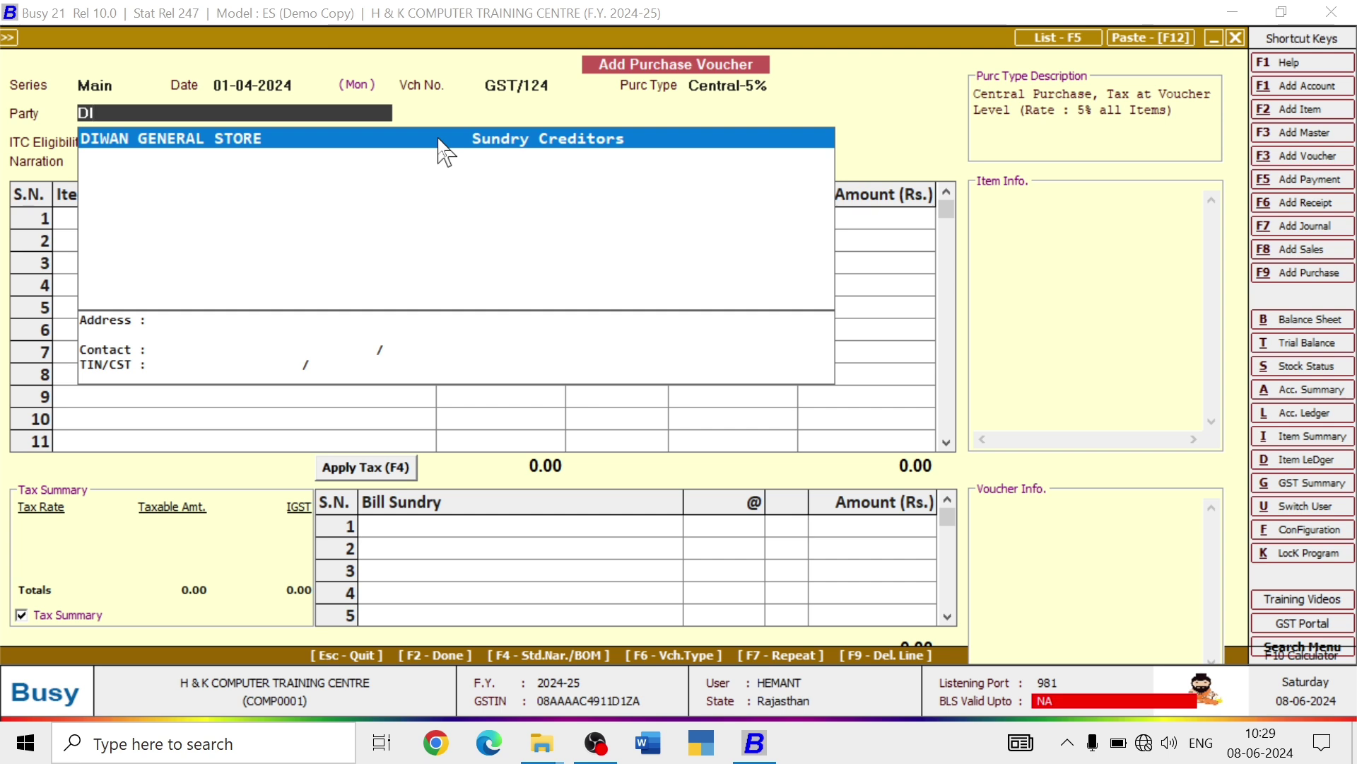
key("Return")
key("Left")
key("Return")
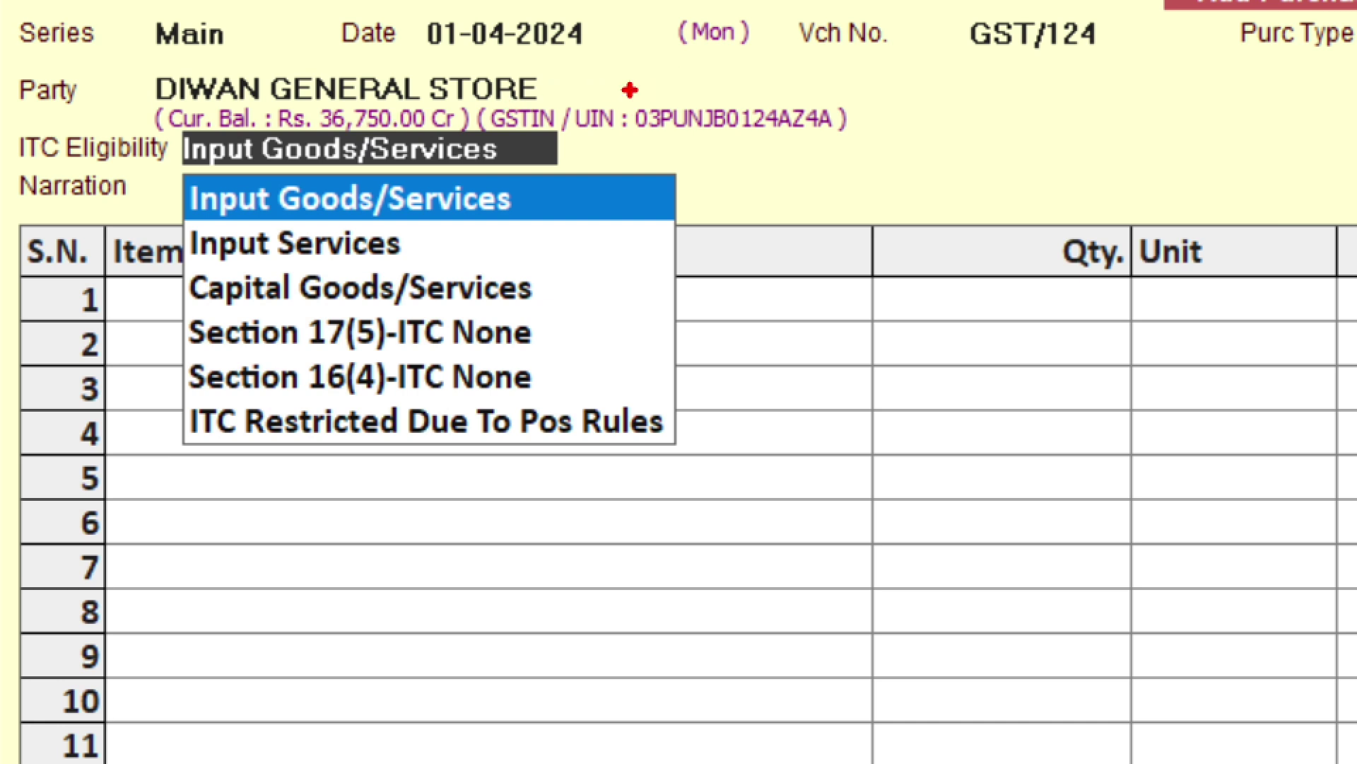
mouse_move(627, 88)
left_mouse_down()
mouse_move(693, 161)
mouse_move(887, 170)
mouse_move(877, 150)
left_mouse_up()
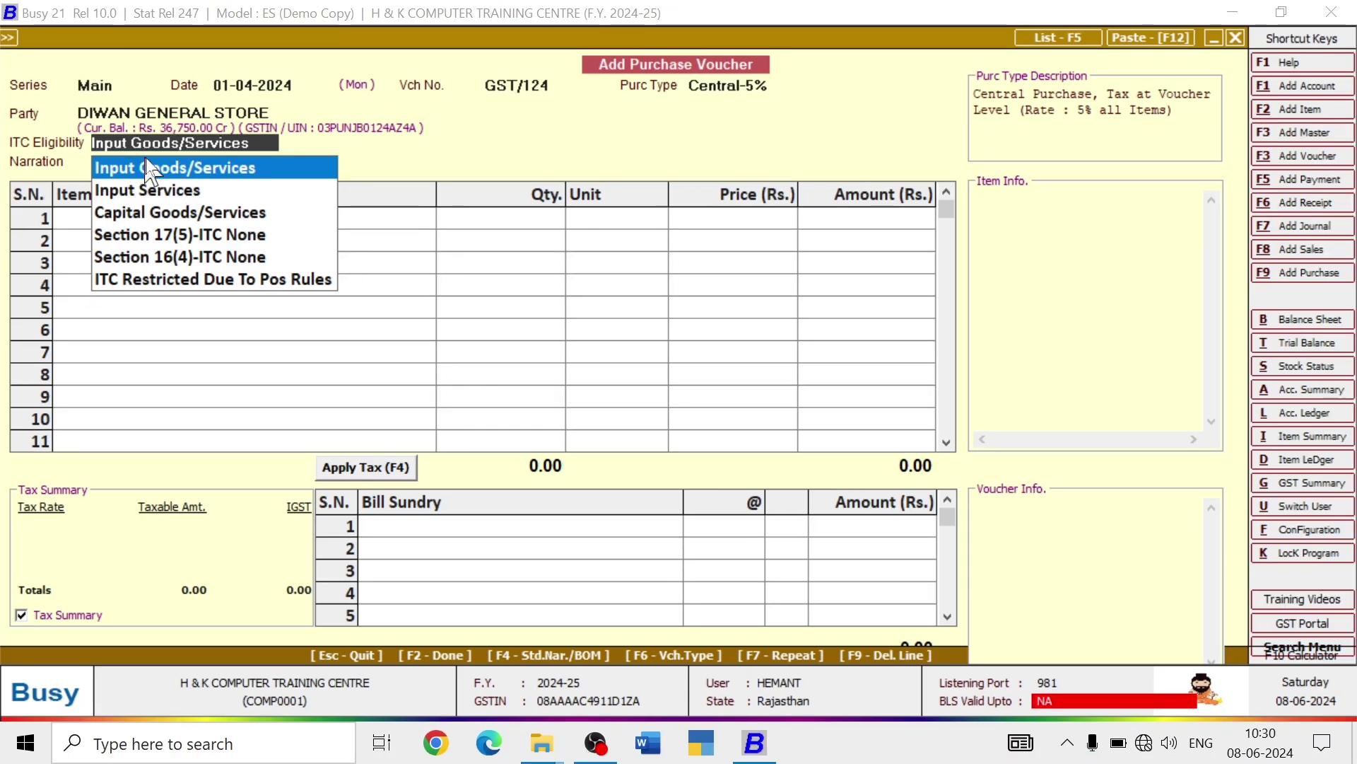
left_click(156, 172)
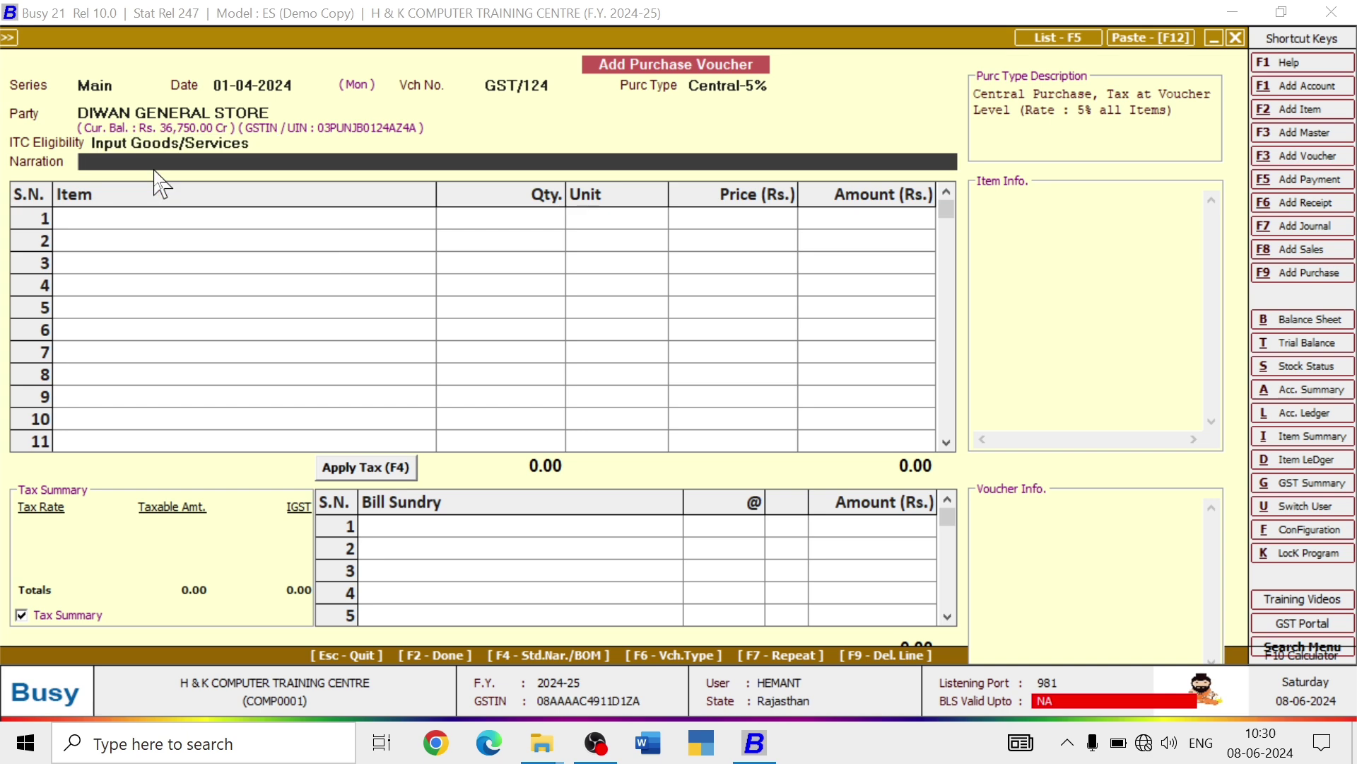
key("Return")
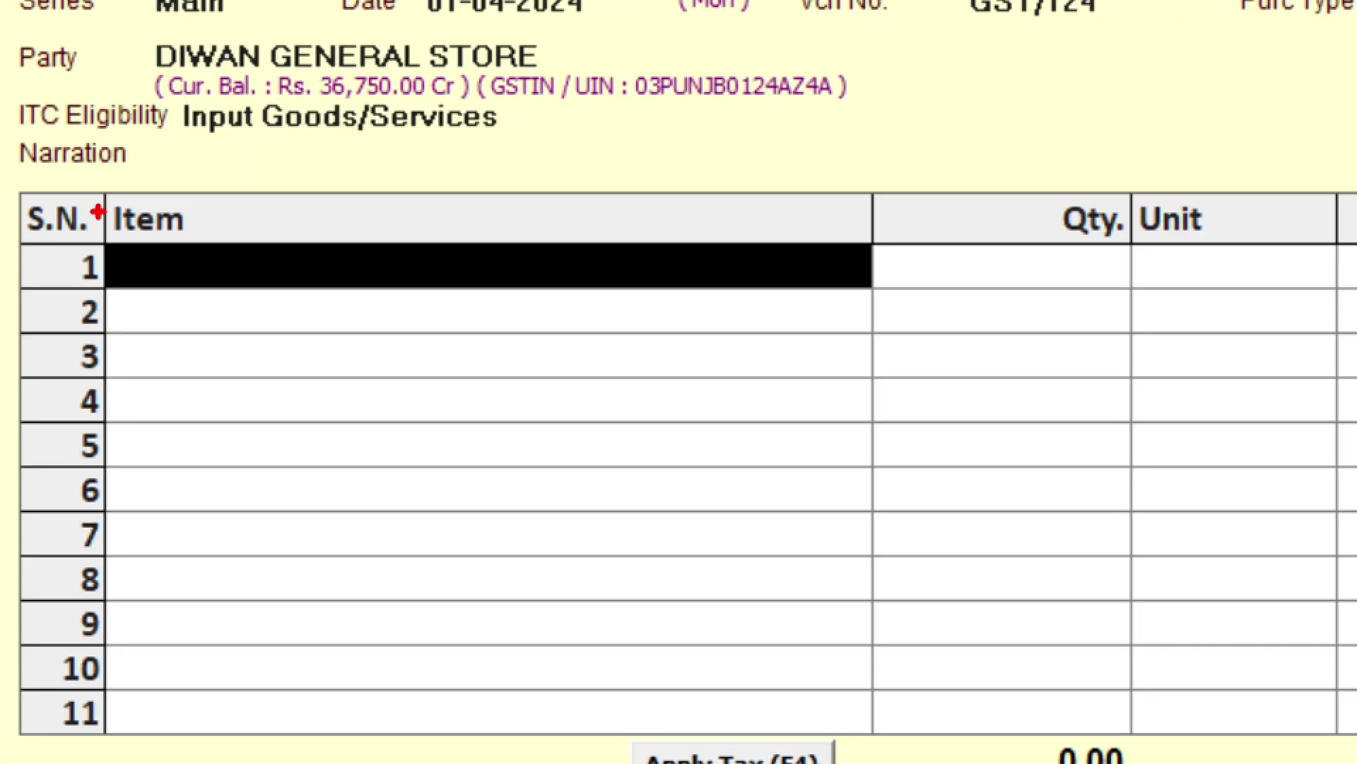
- Enter SUGAR as the first item line with a quantity of 1000 Kgs. at a price of Rs. 35.00
left_click_drag(99, 210, 933, 290)
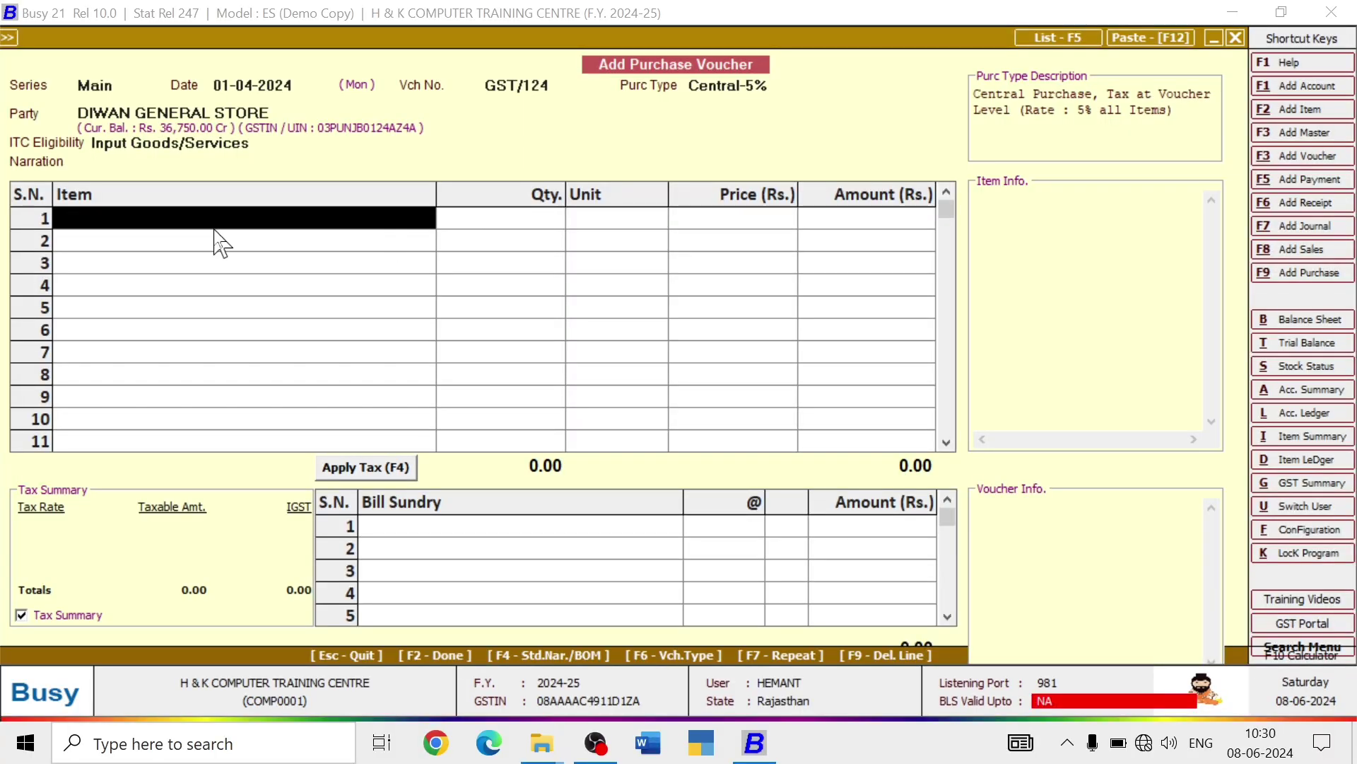
type("sug")
key("Return")
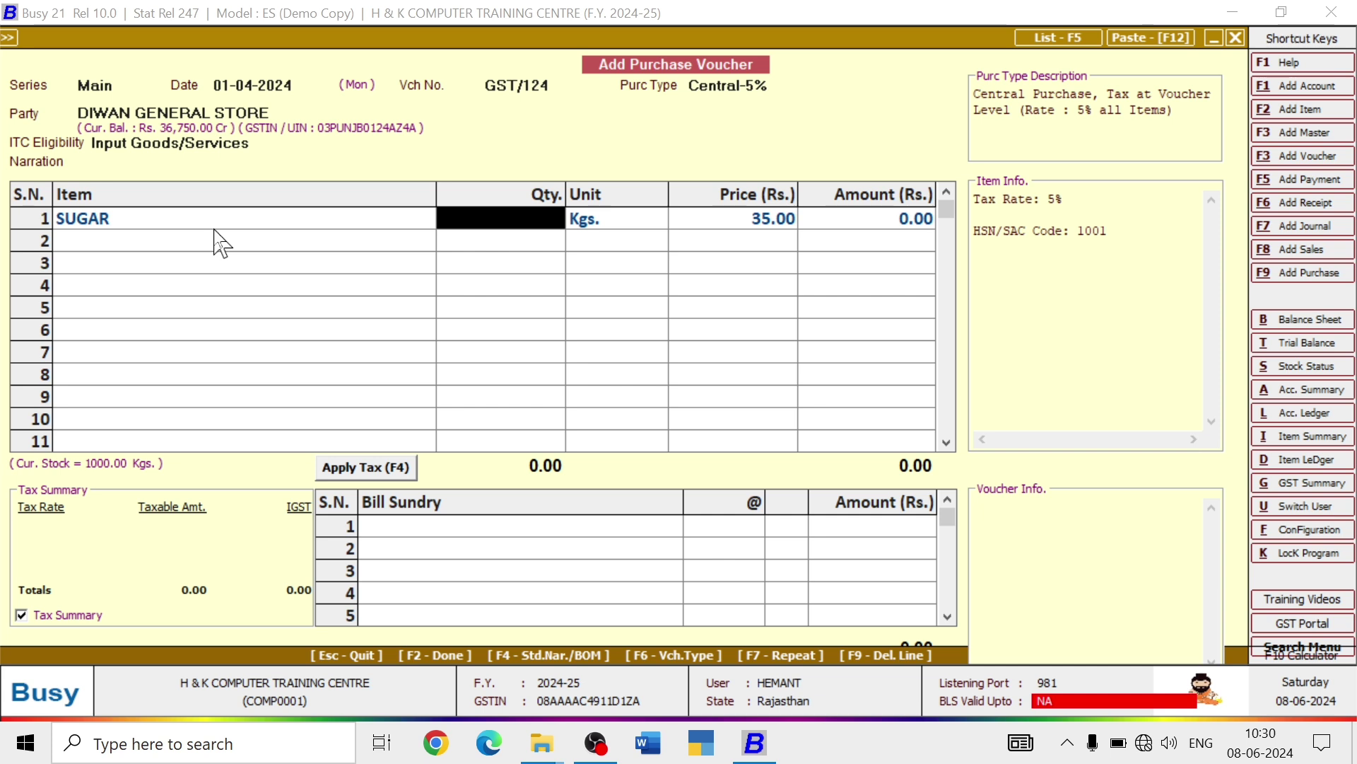
type("1000")
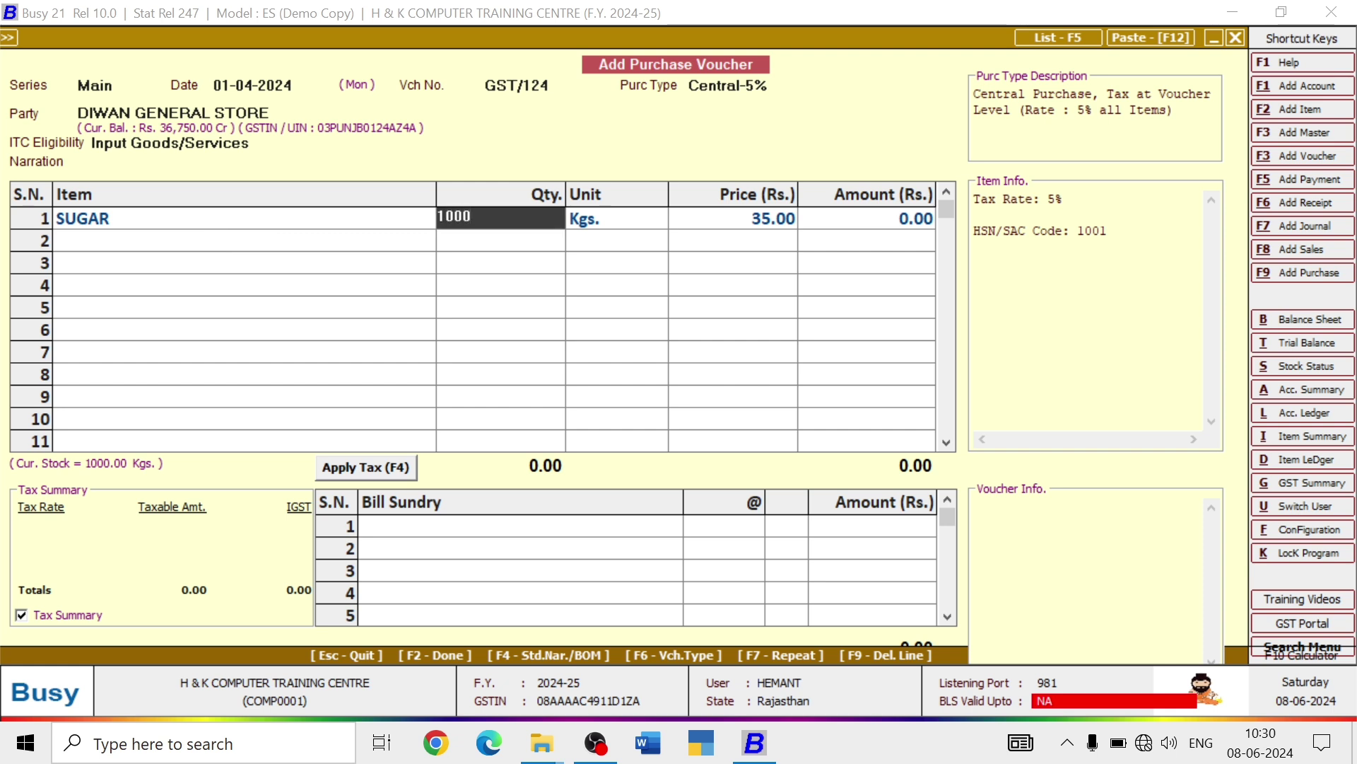
key("Return")
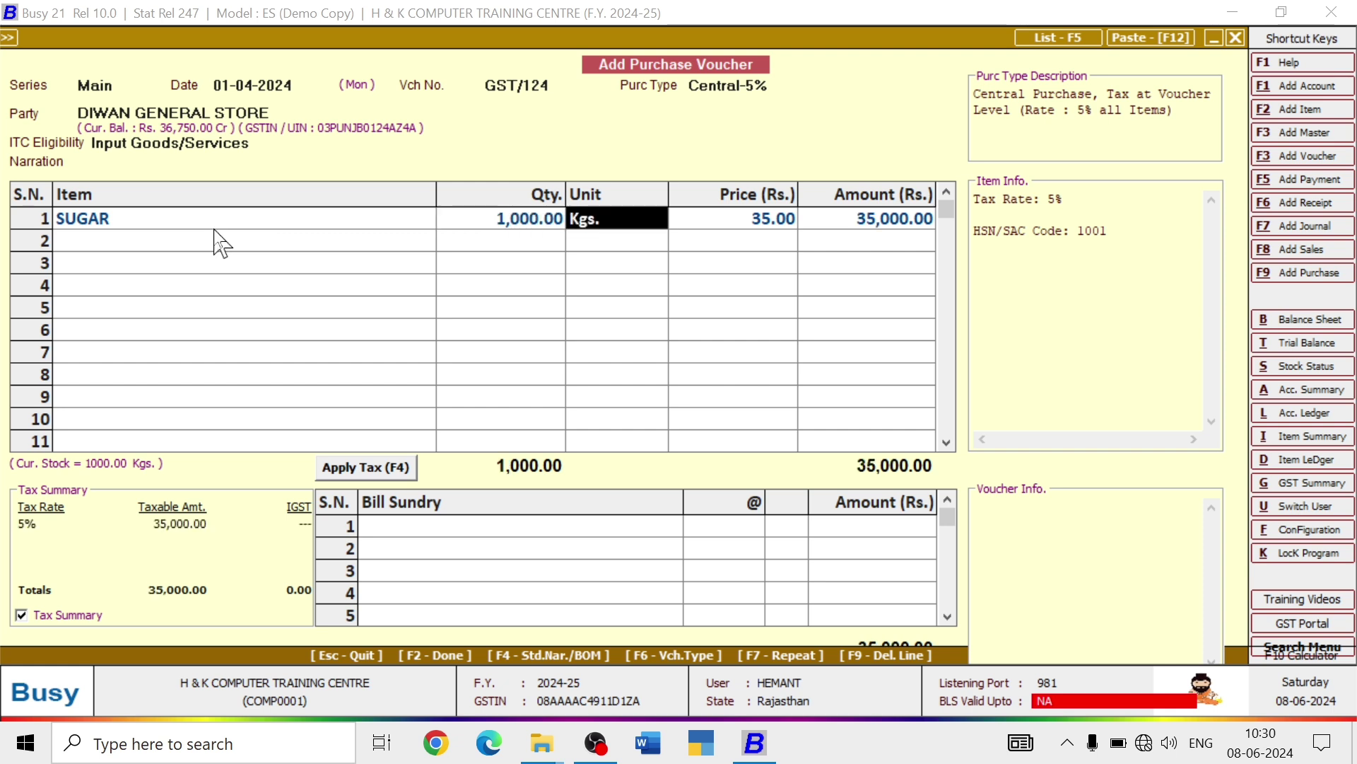
key("Return")
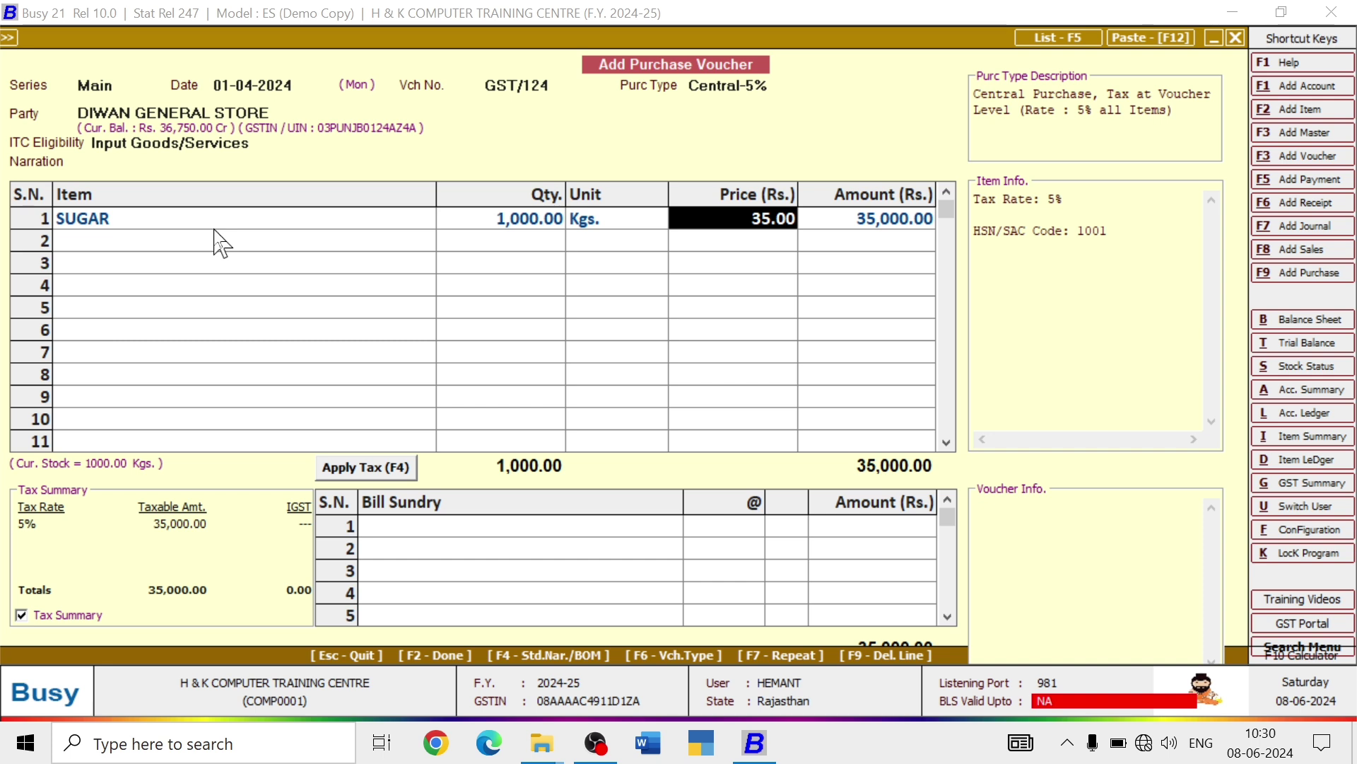
key("Return")
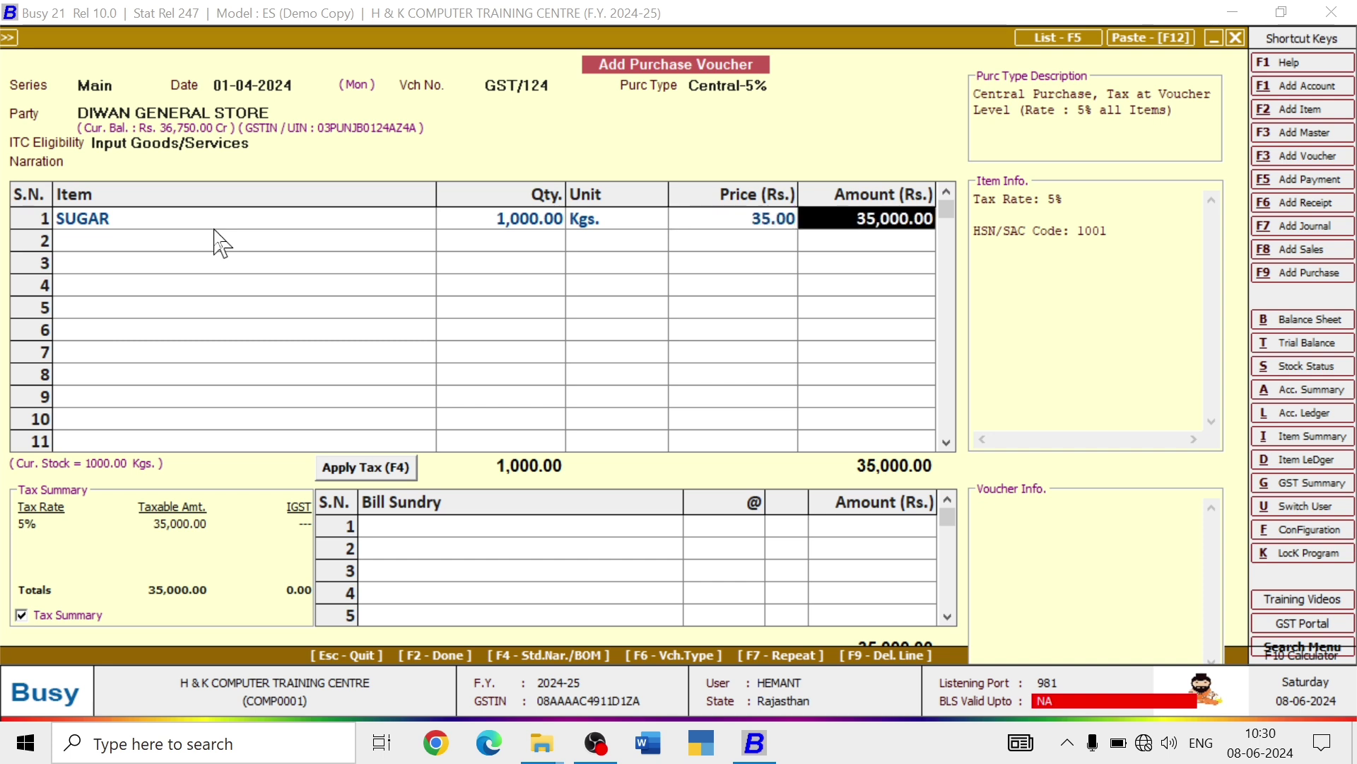
key("Return")
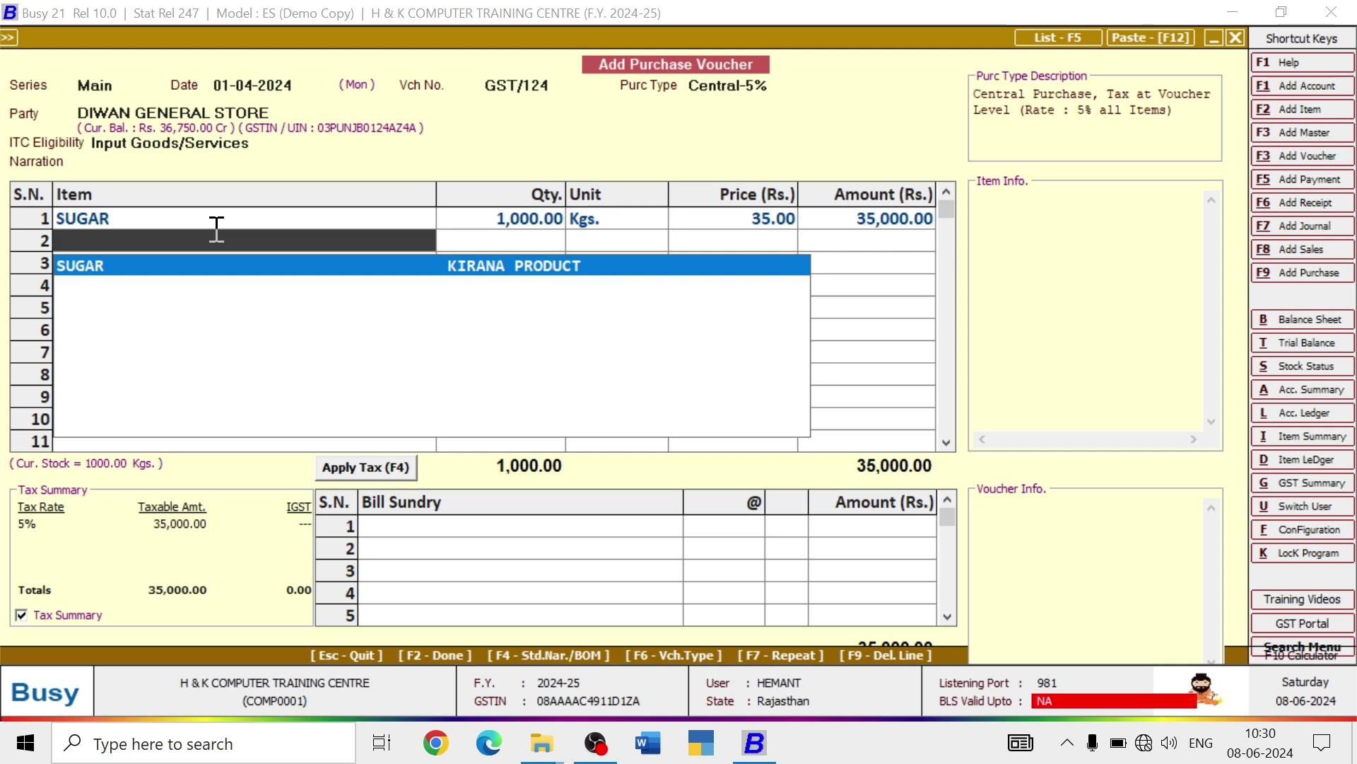
key("Return")
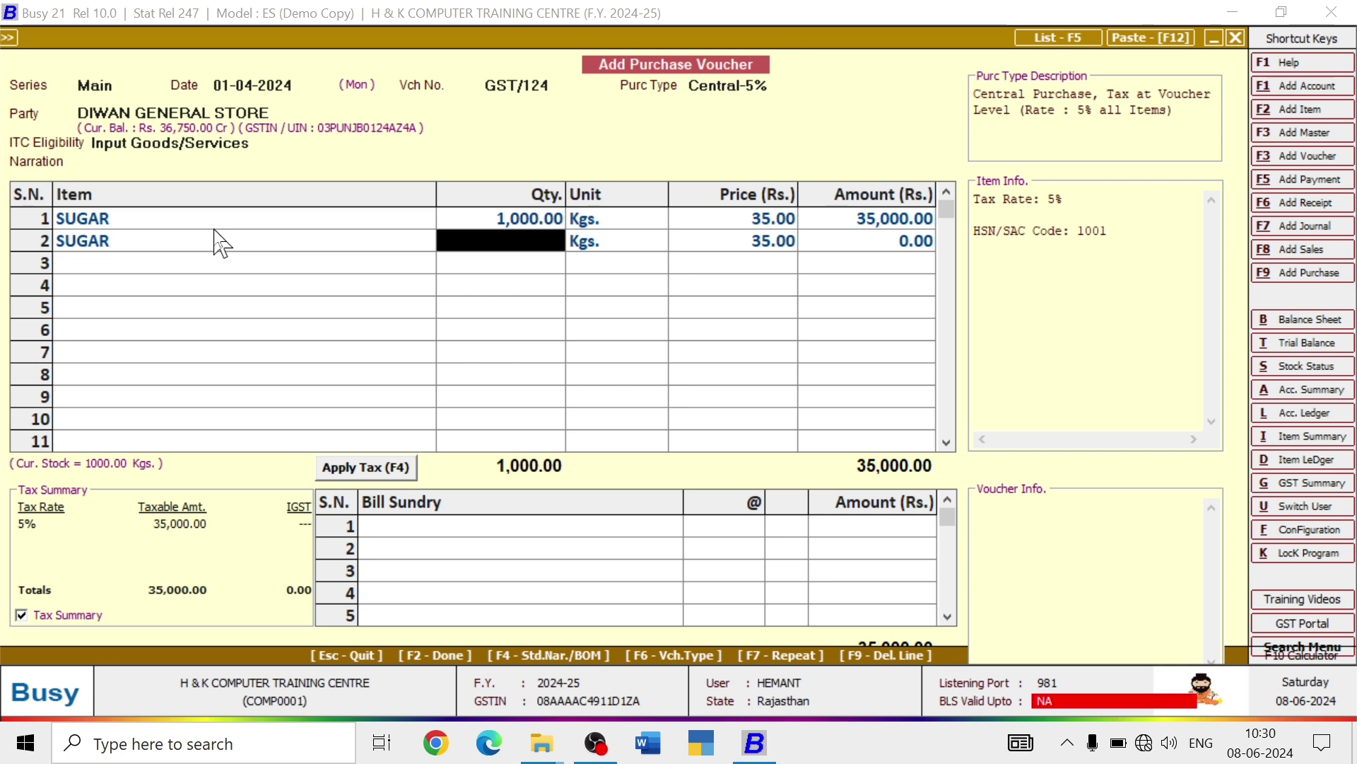
key("Escape")
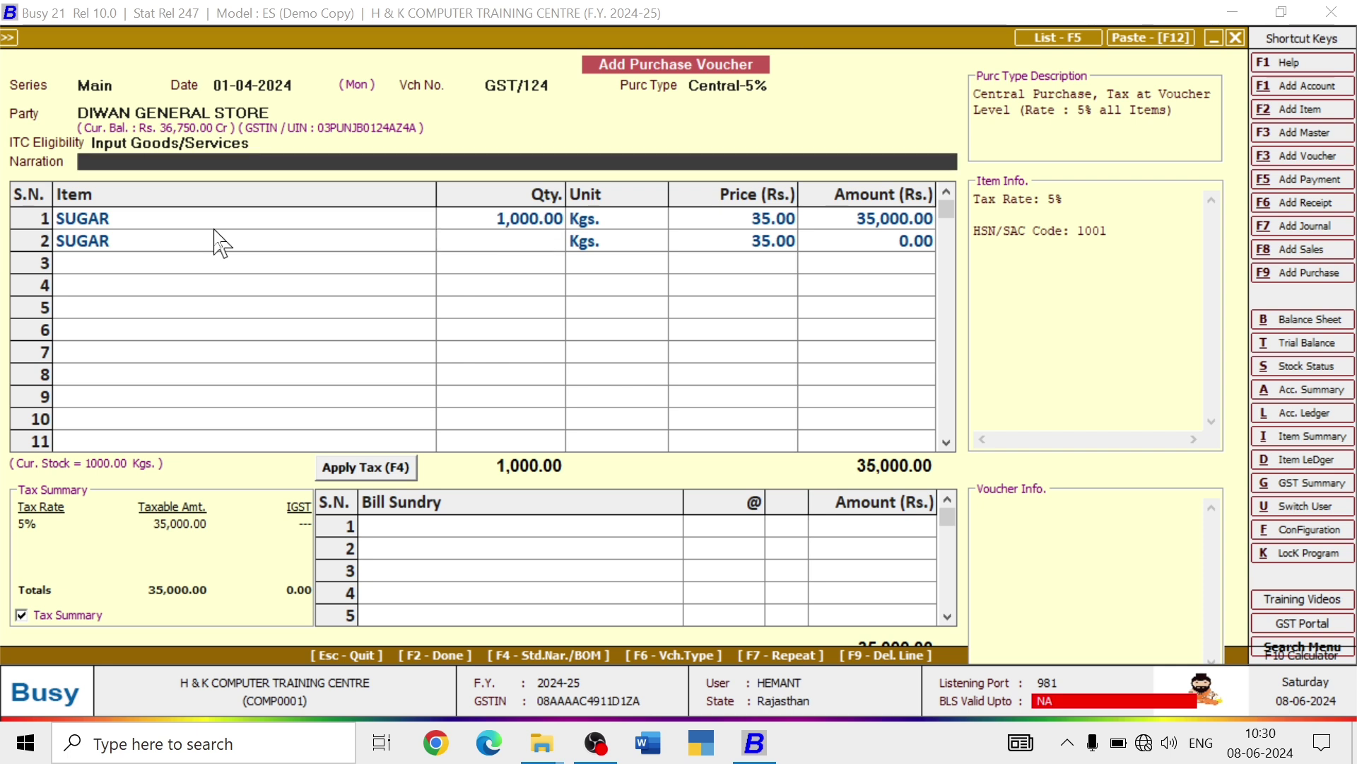
- Delete the duplicate SUGAR entry from the second item line
key("Return")
key("Escape")
key("Return")
left_click(221, 243)
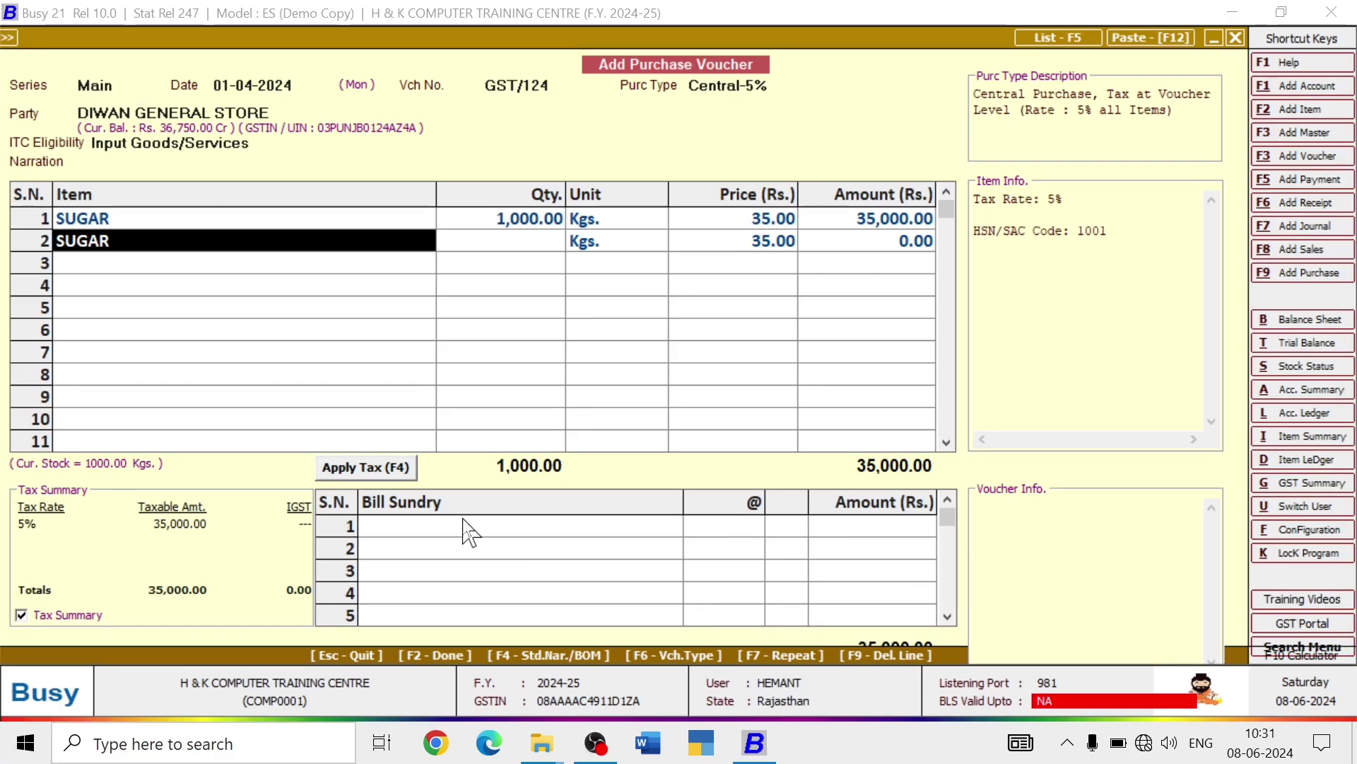
key("F9")
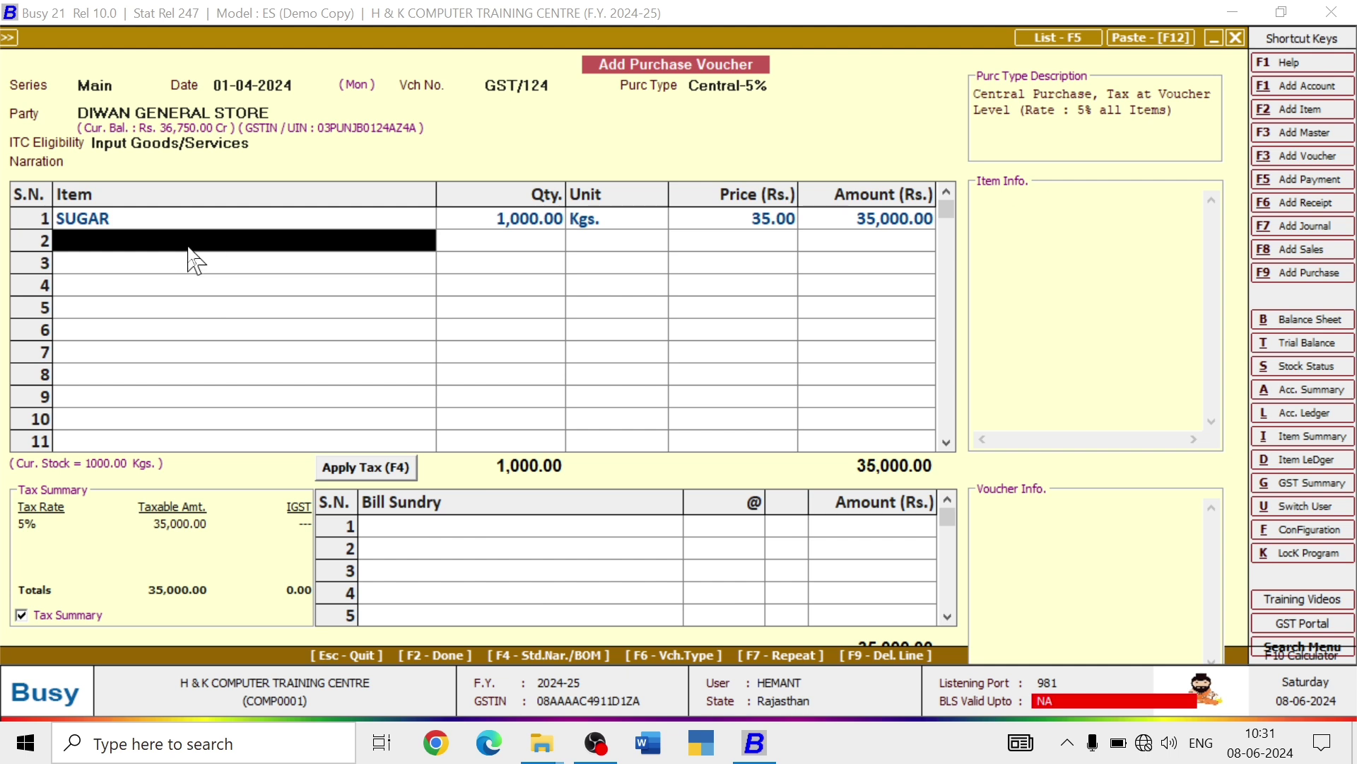
- Add IGST at 5% as the first bill sundry line
left_click(438, 529)
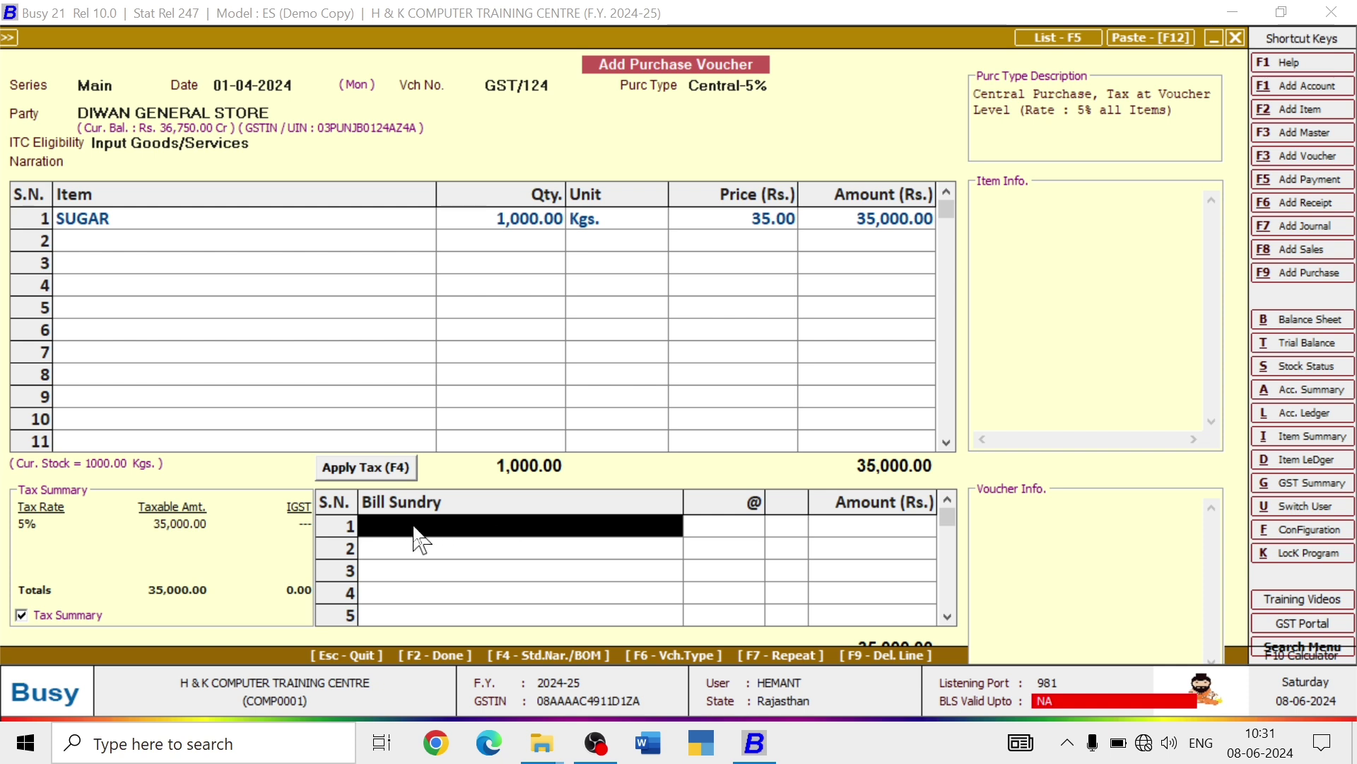
type("iG")
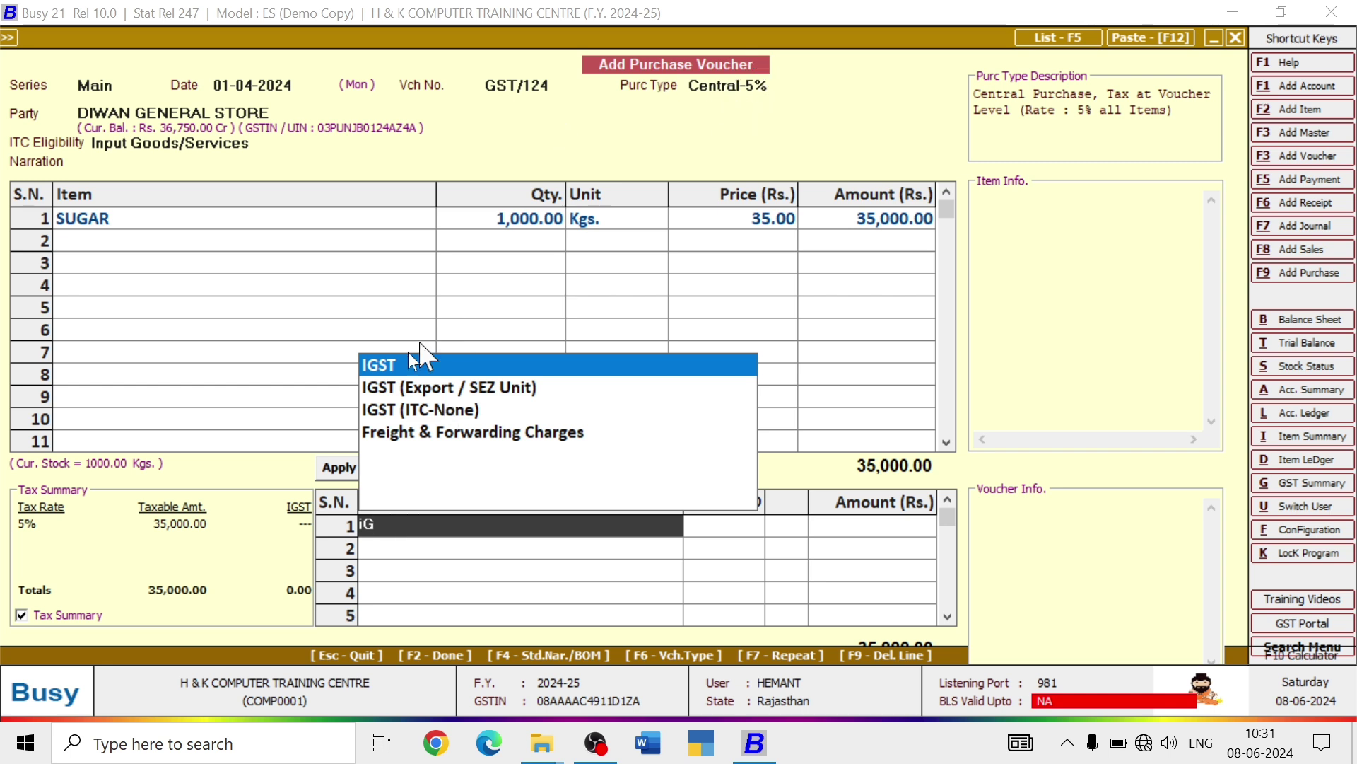
left_click(397, 369)
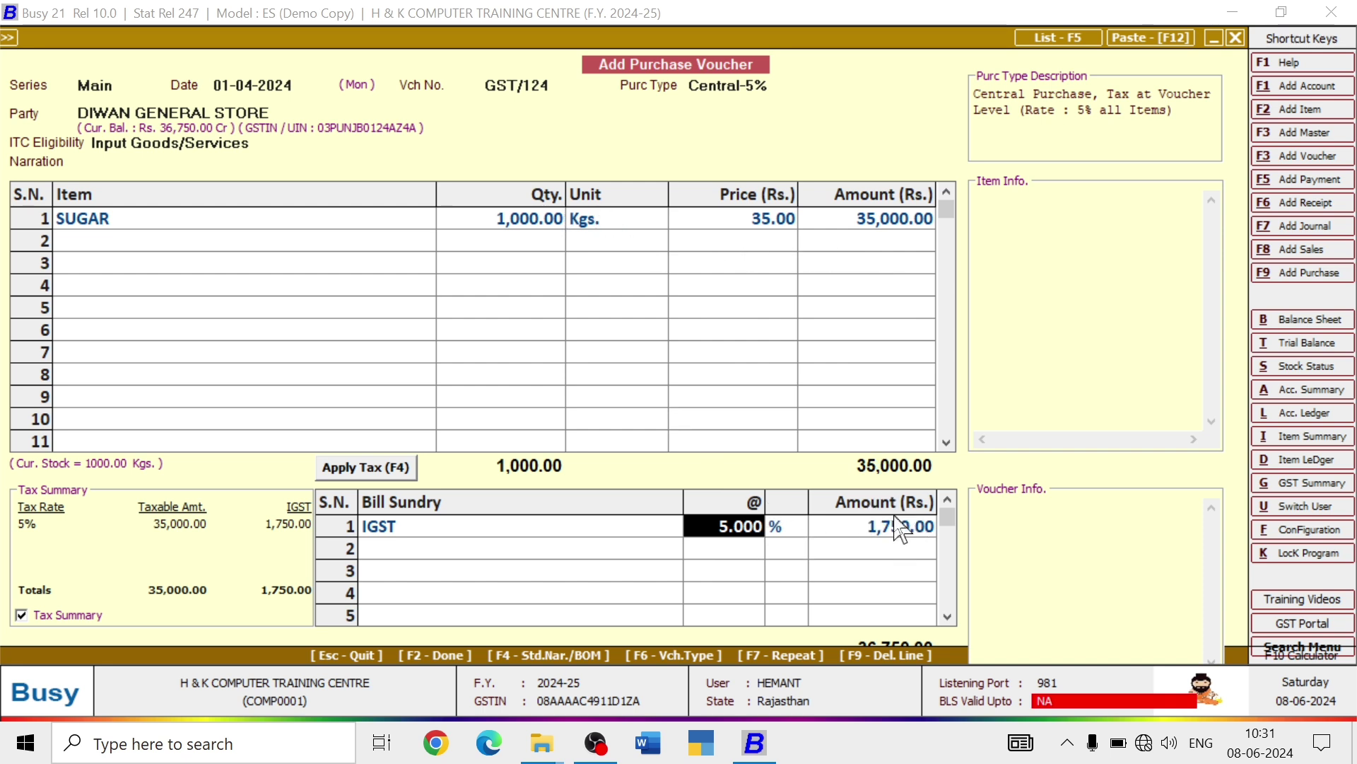
key("Return")
key("Return")
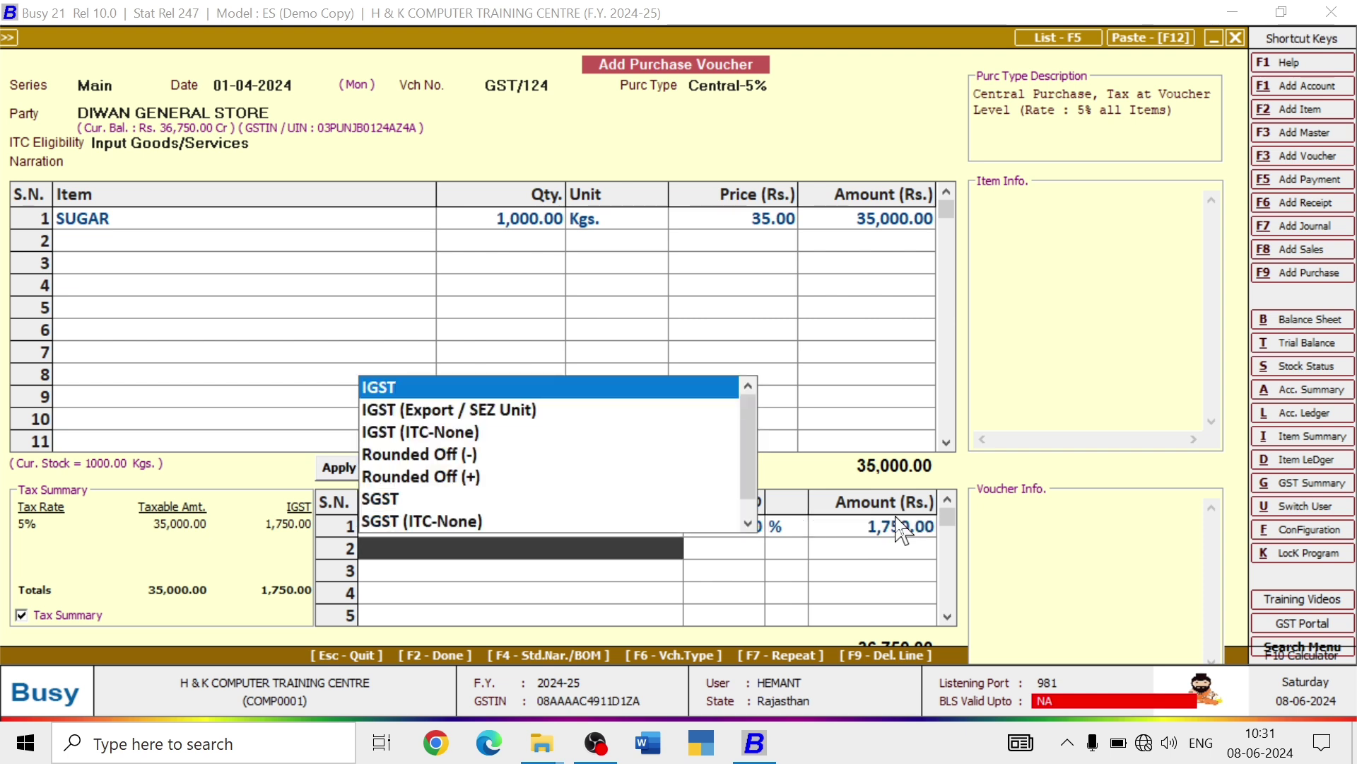
key("Return")
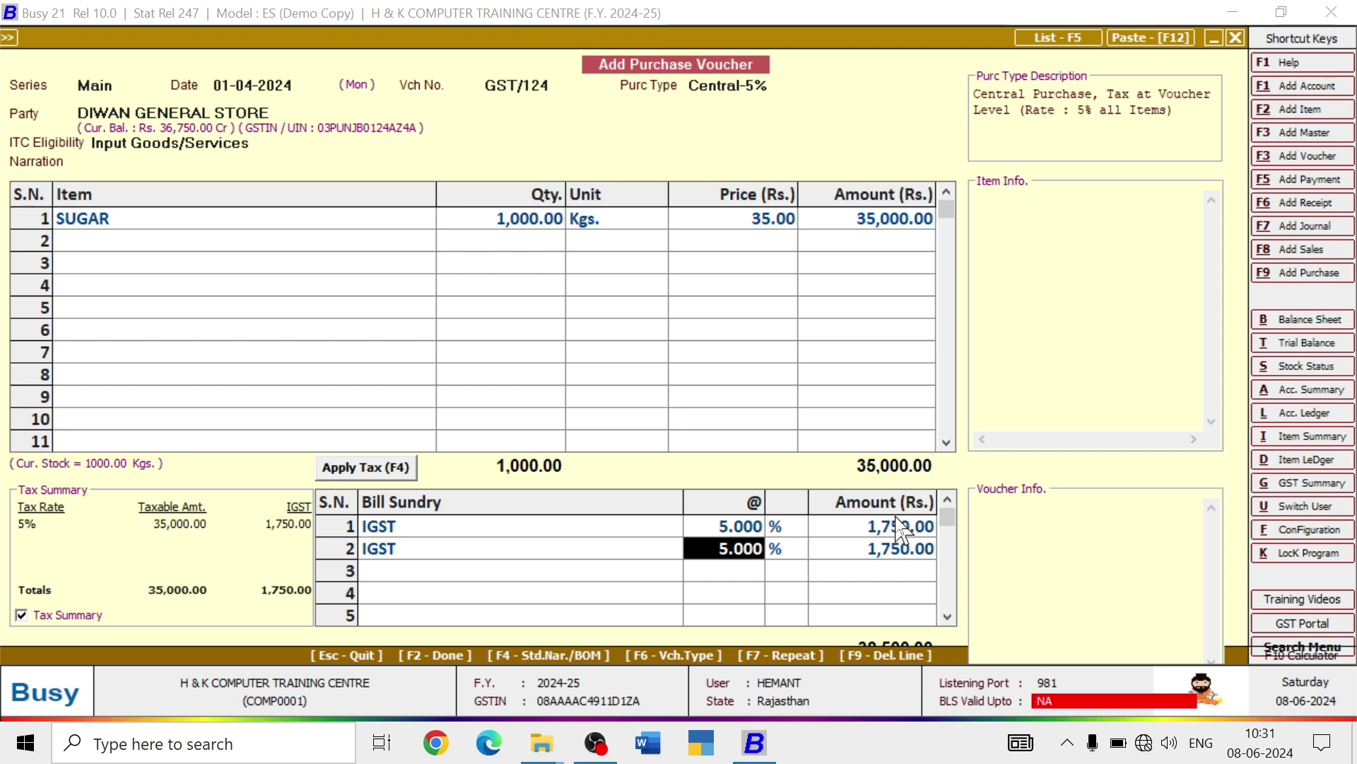
key("shift+Tab")
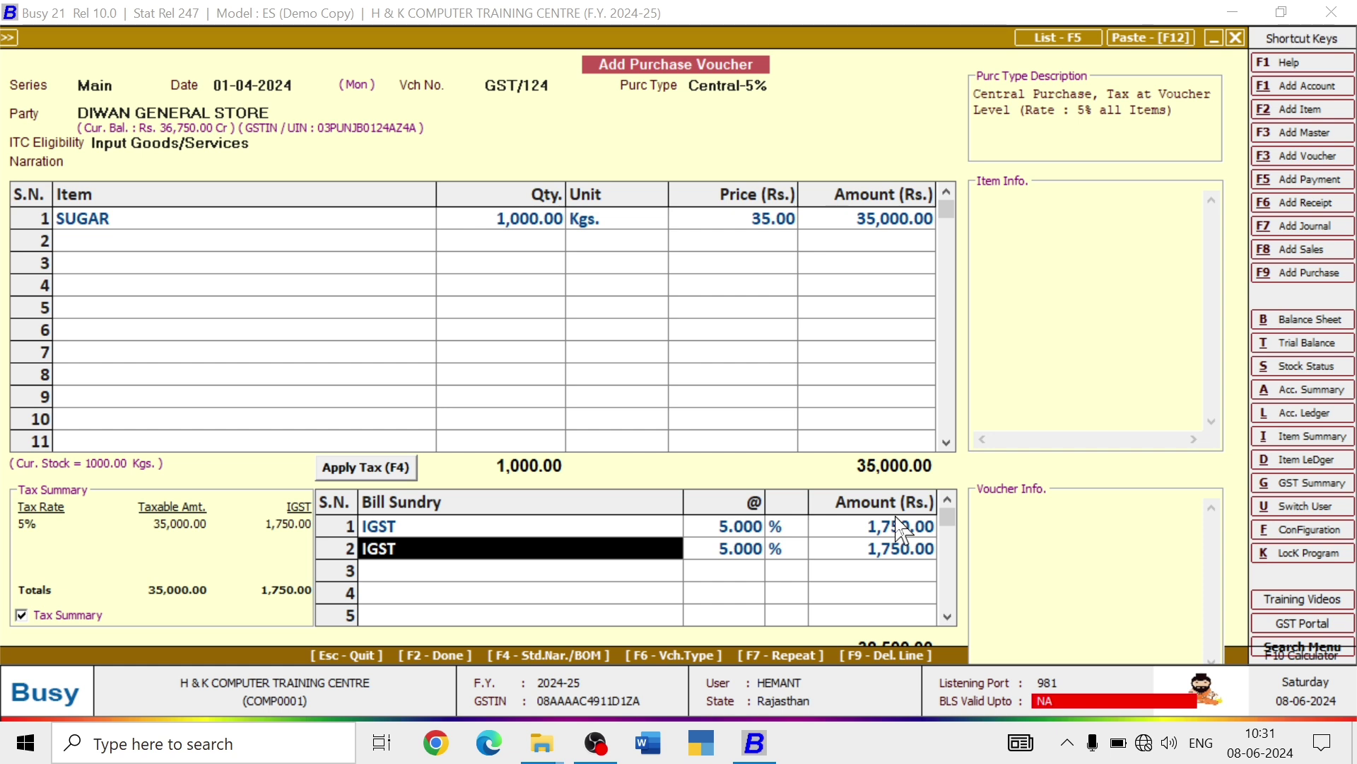
key("F9")
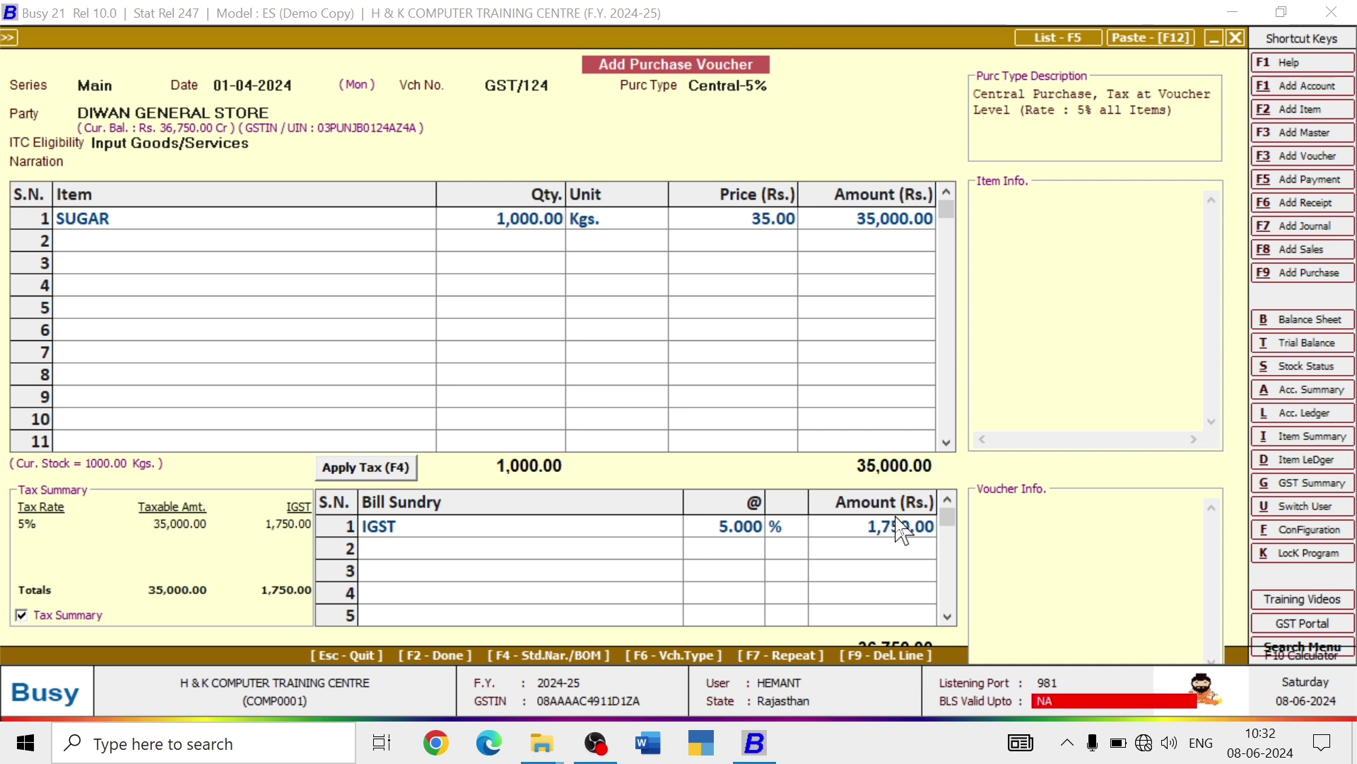
- Finish the voucher entry despite the GSTIN prompt, accepting purchase bill GST/124 dated 01-04-2024 and the New Ref. bill adjustment
key("F2")
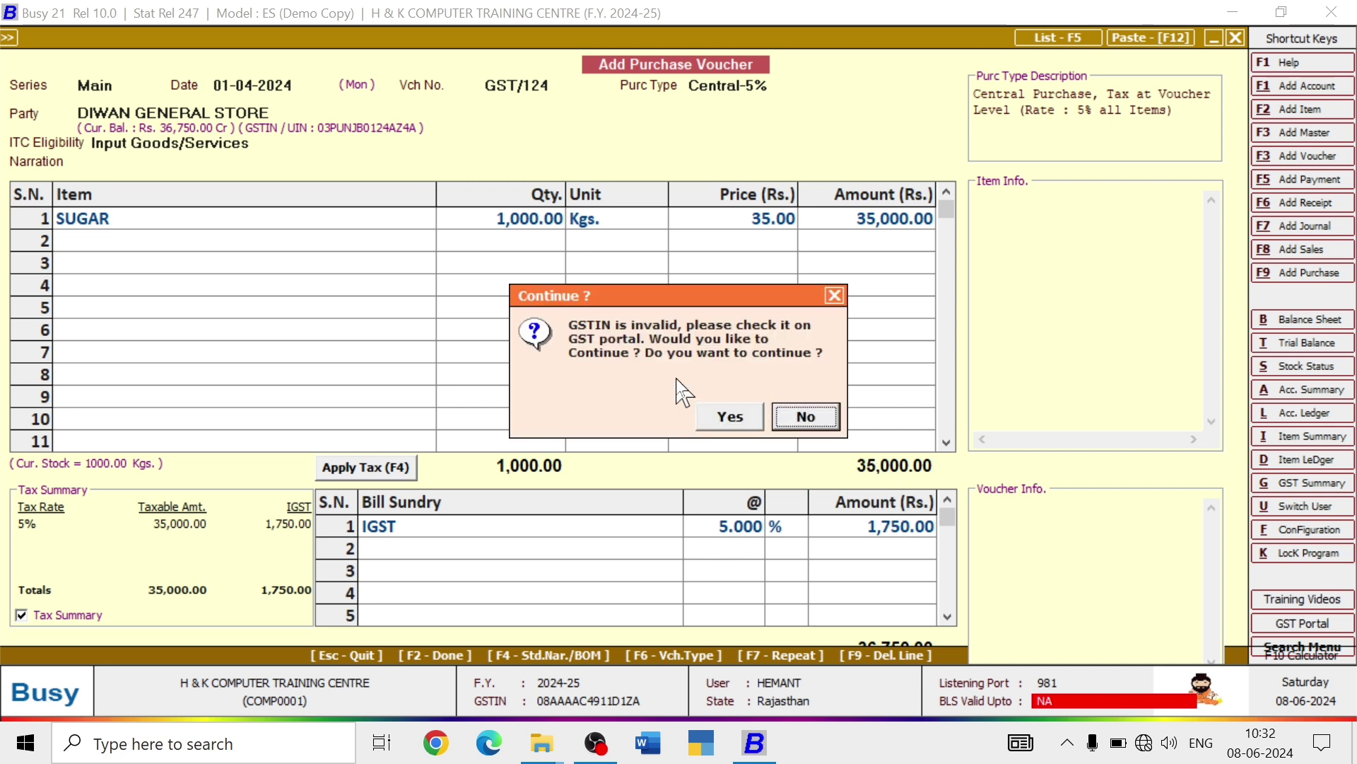
left_click(719, 417)
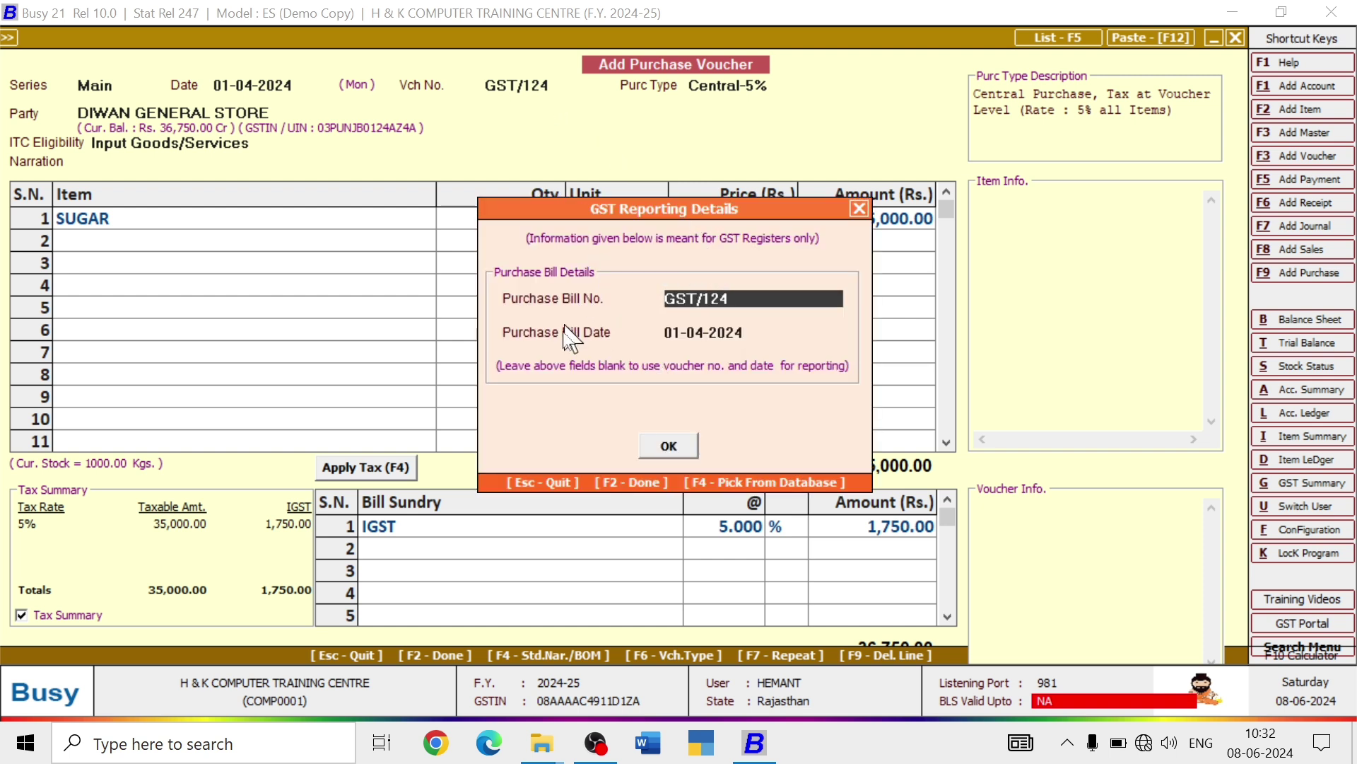
left_click(669, 446)
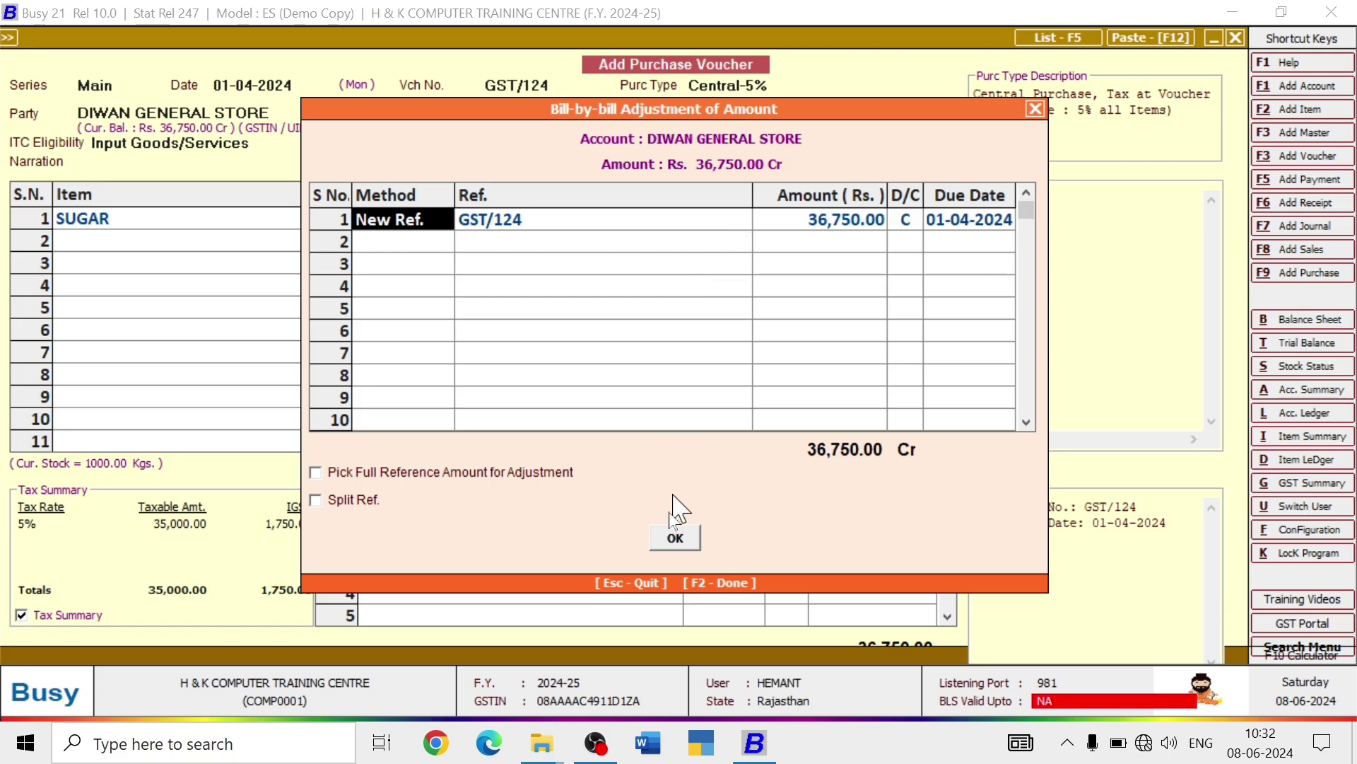
left_click(665, 543)
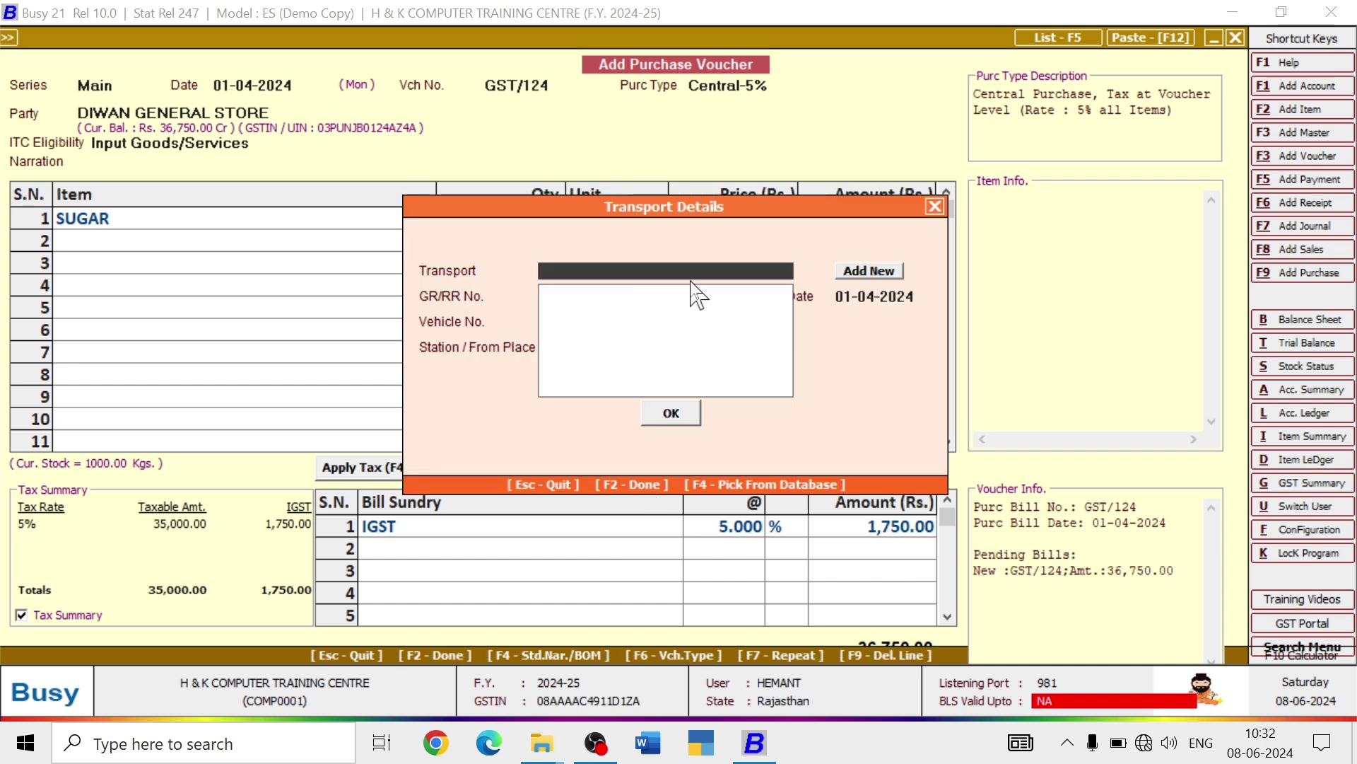
- Create KHAN TRANSPORT as a new transporter from the transport details
left_click(864, 272)
type("K")
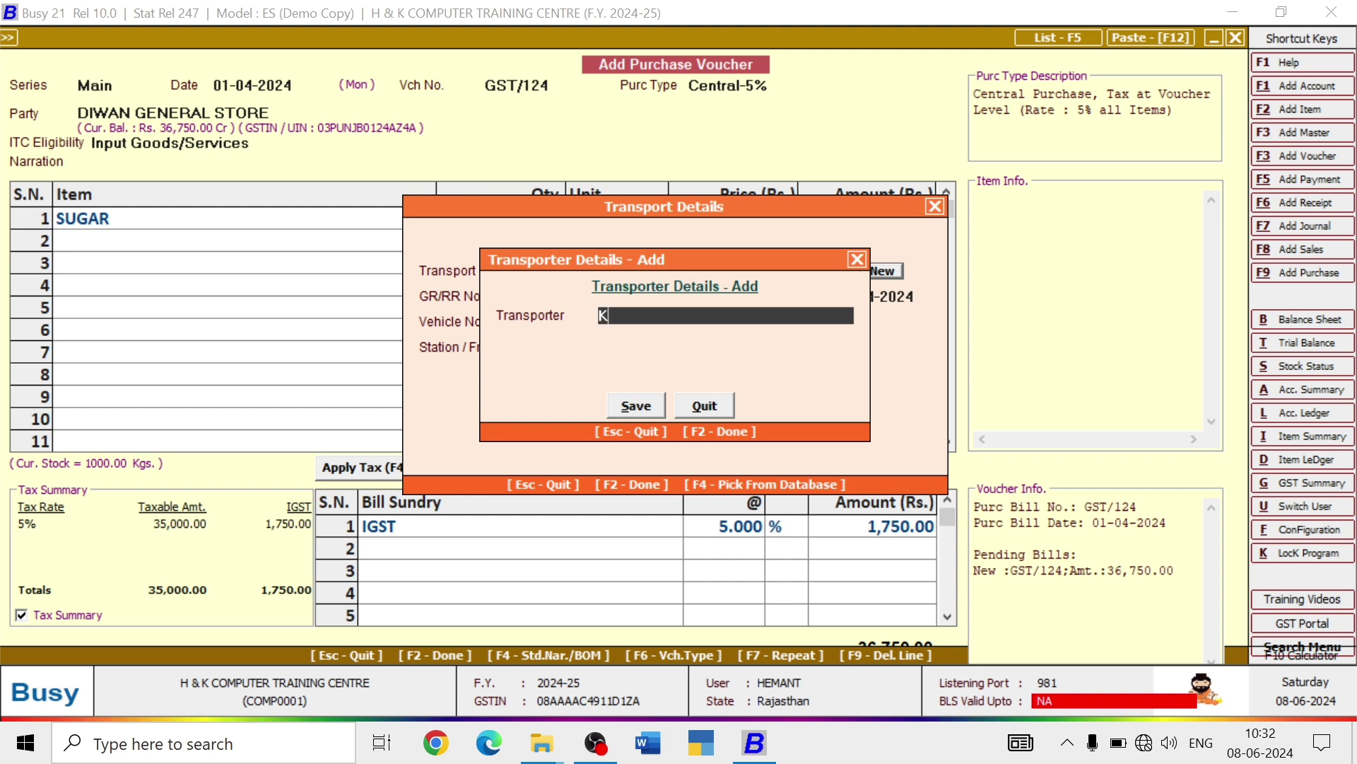
type("HAN TRANSPORT")
key("Return")
key("Return")
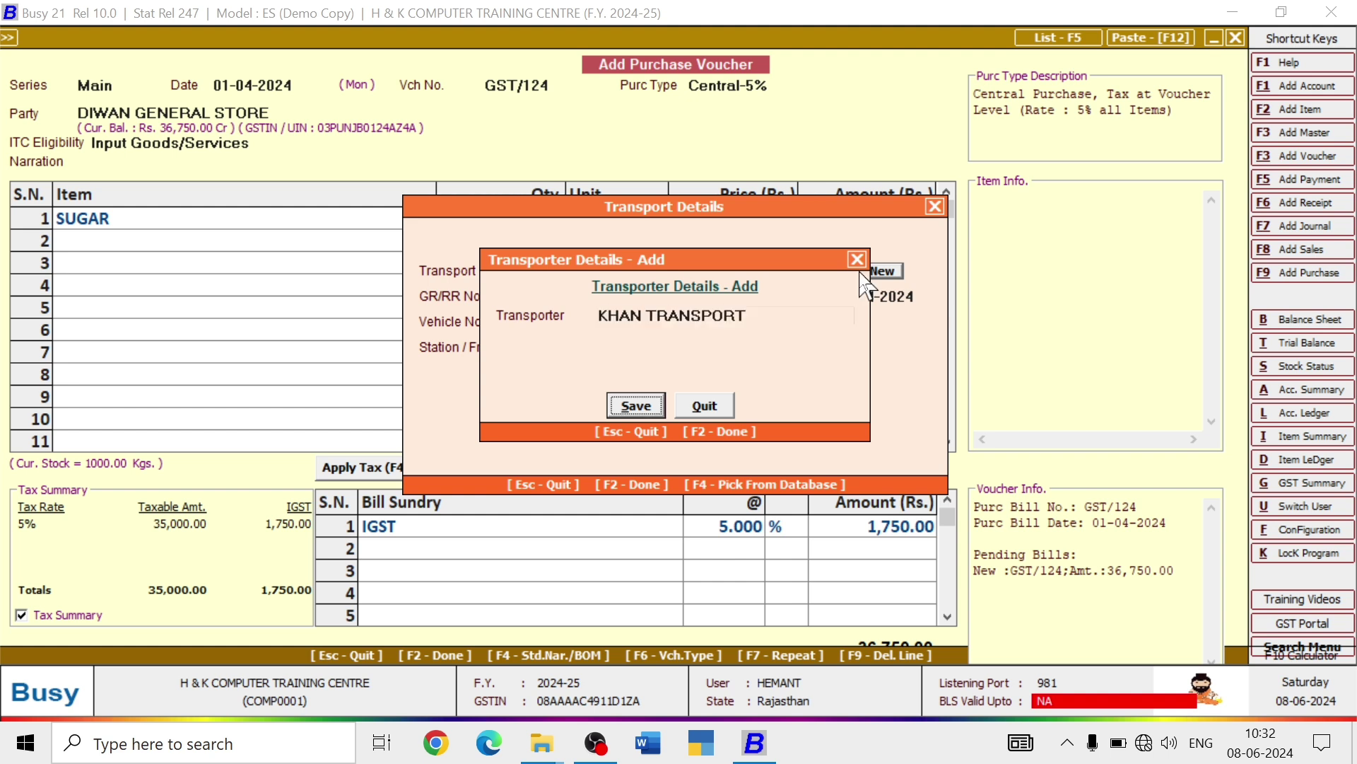
key("Return")
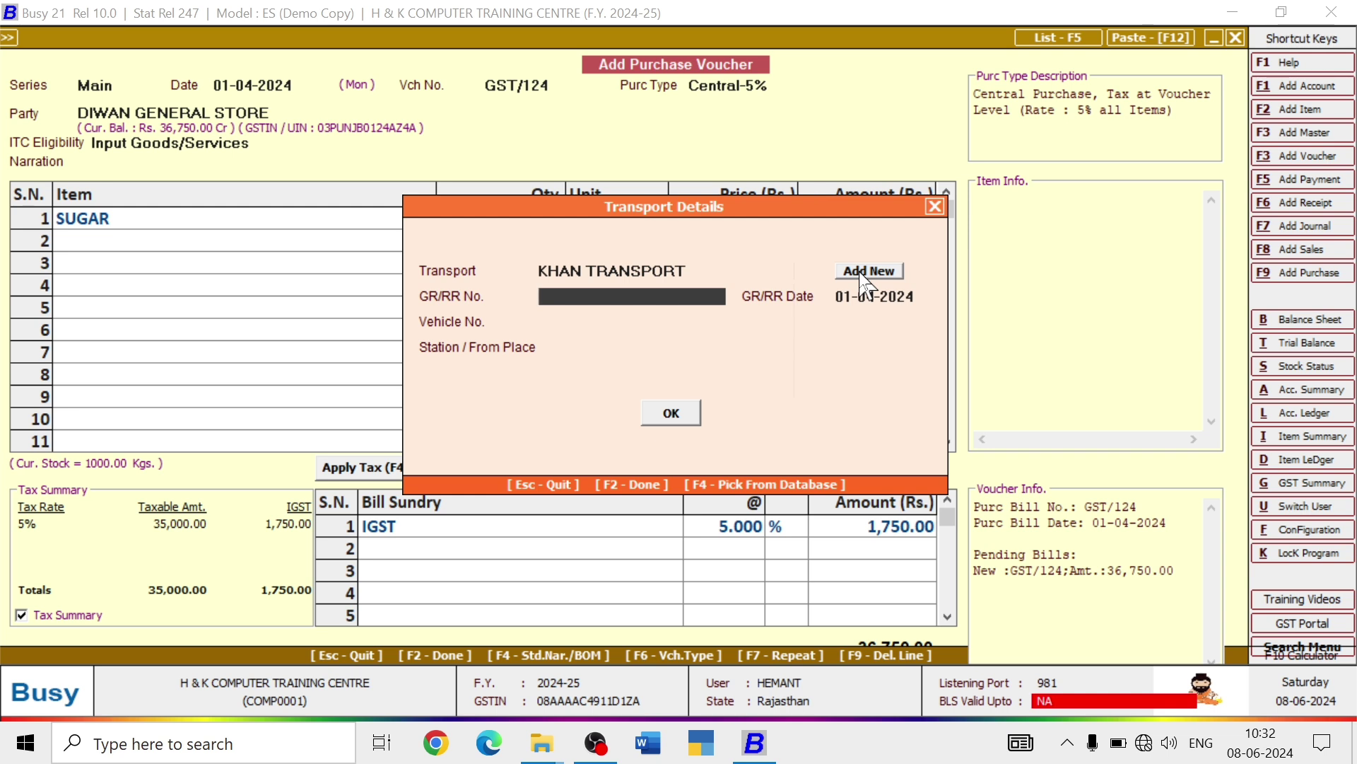
- Fill in the transport details with GR/RR No. 24544 dated 01-04-2024, the vehicle's registration number and PUNJAB as the from place
type("24544")
key("Return")
key("Return")
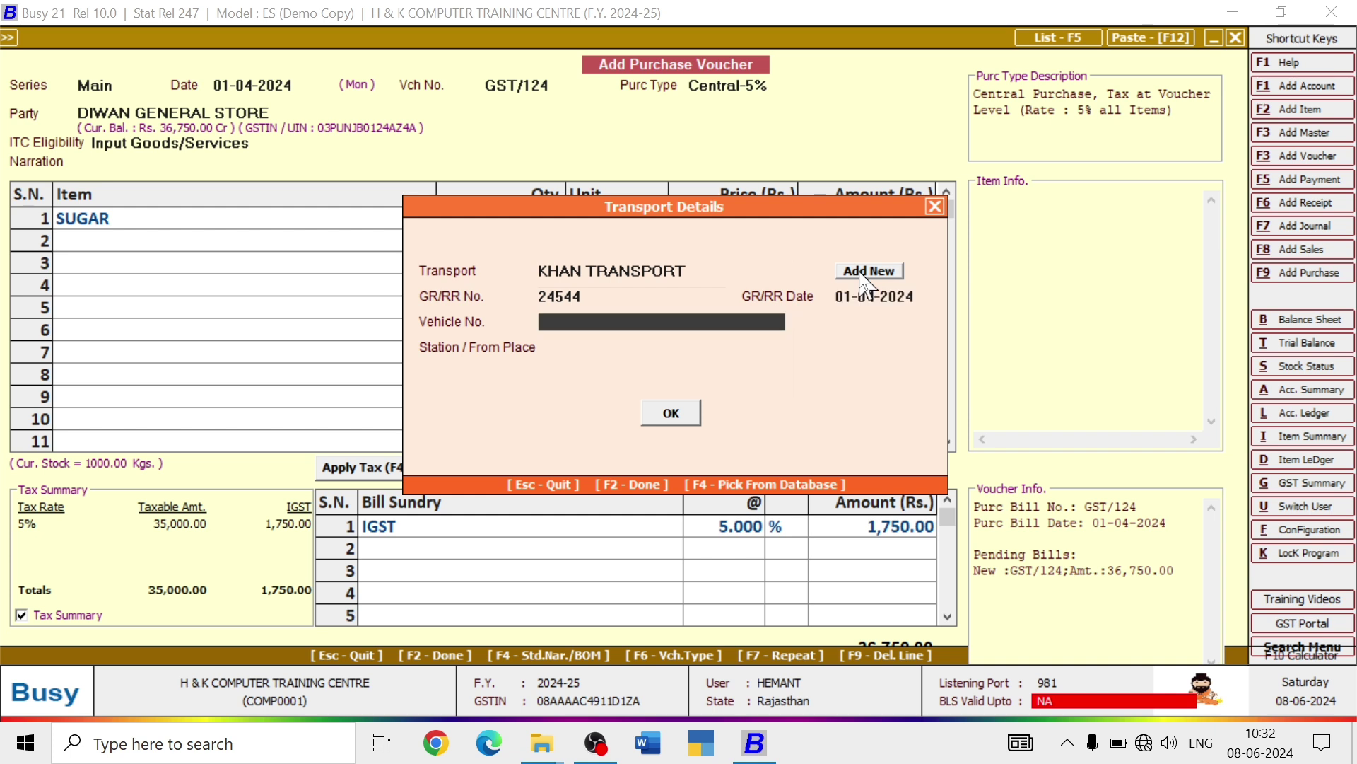
type("RJ13GB6535")
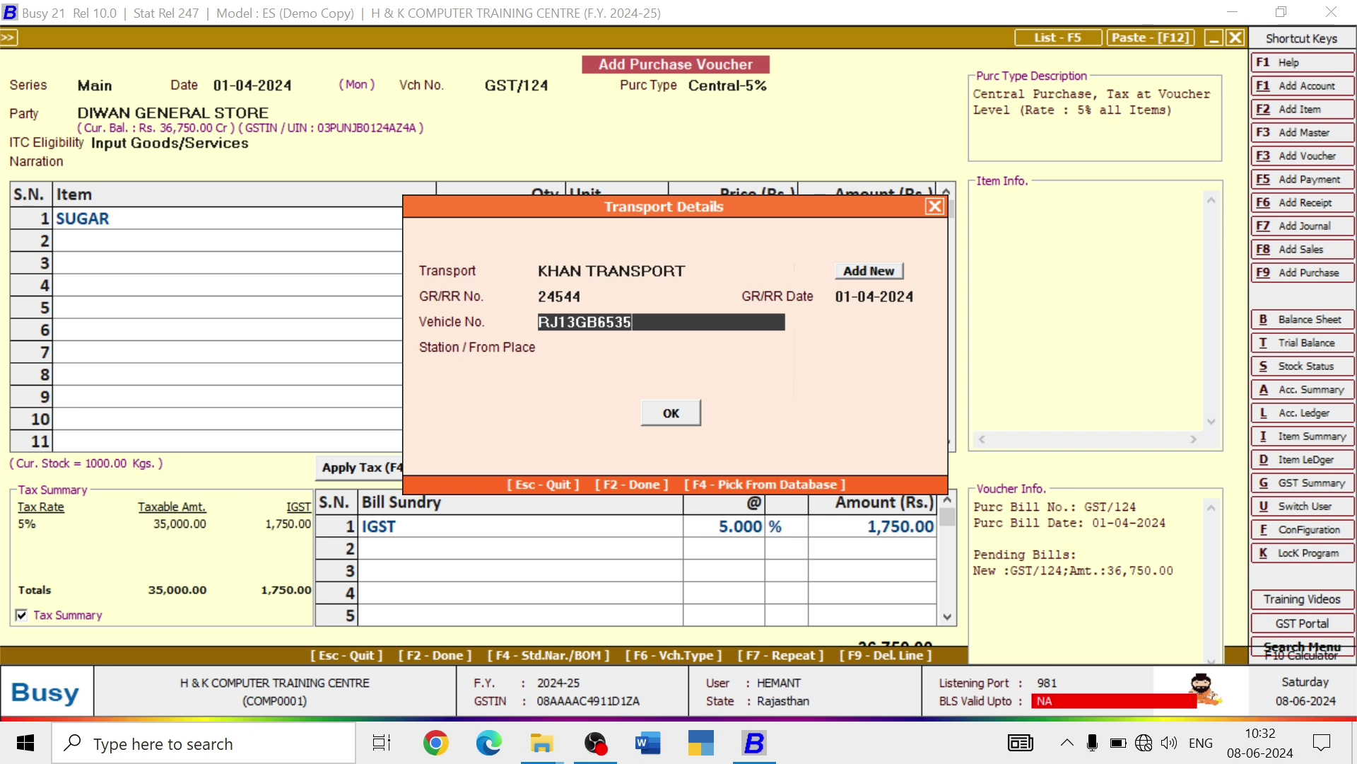
key("Return")
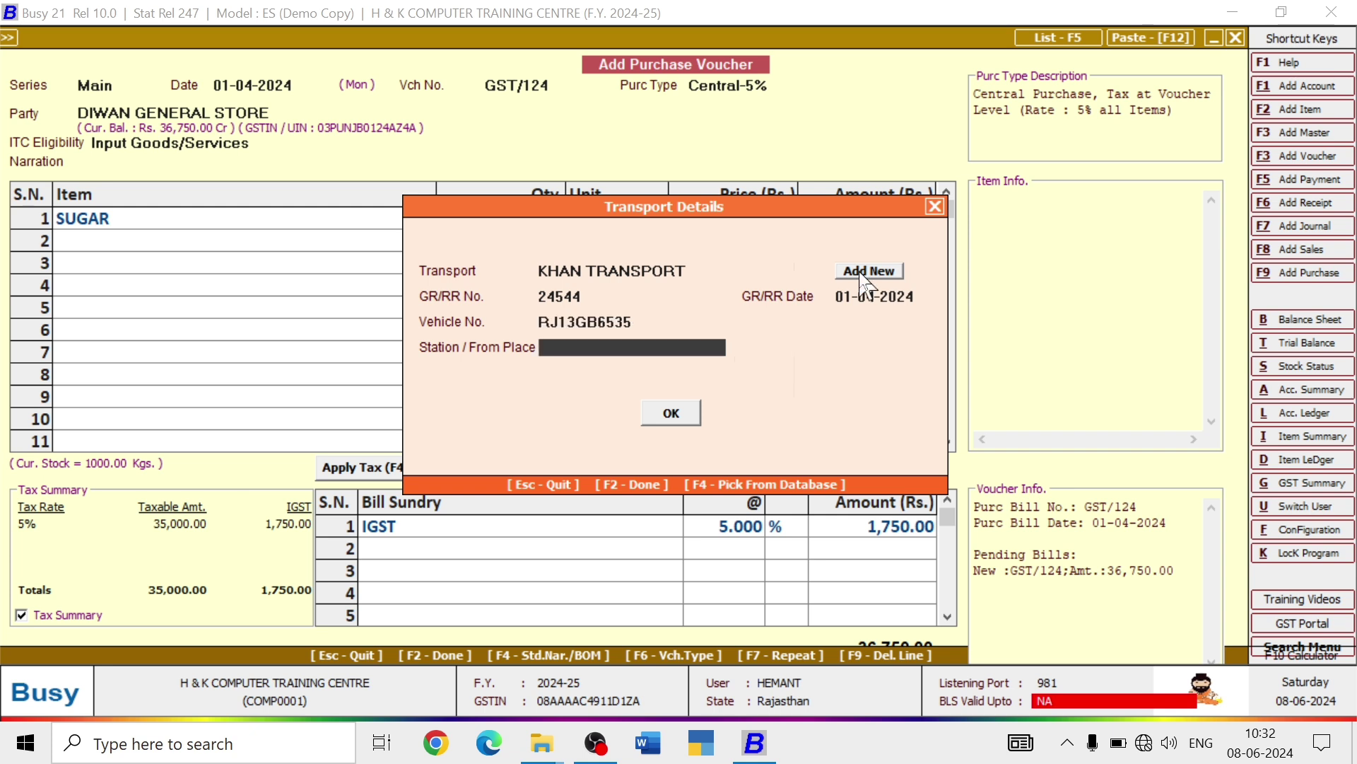
type("PUNJAB")
key("Return")
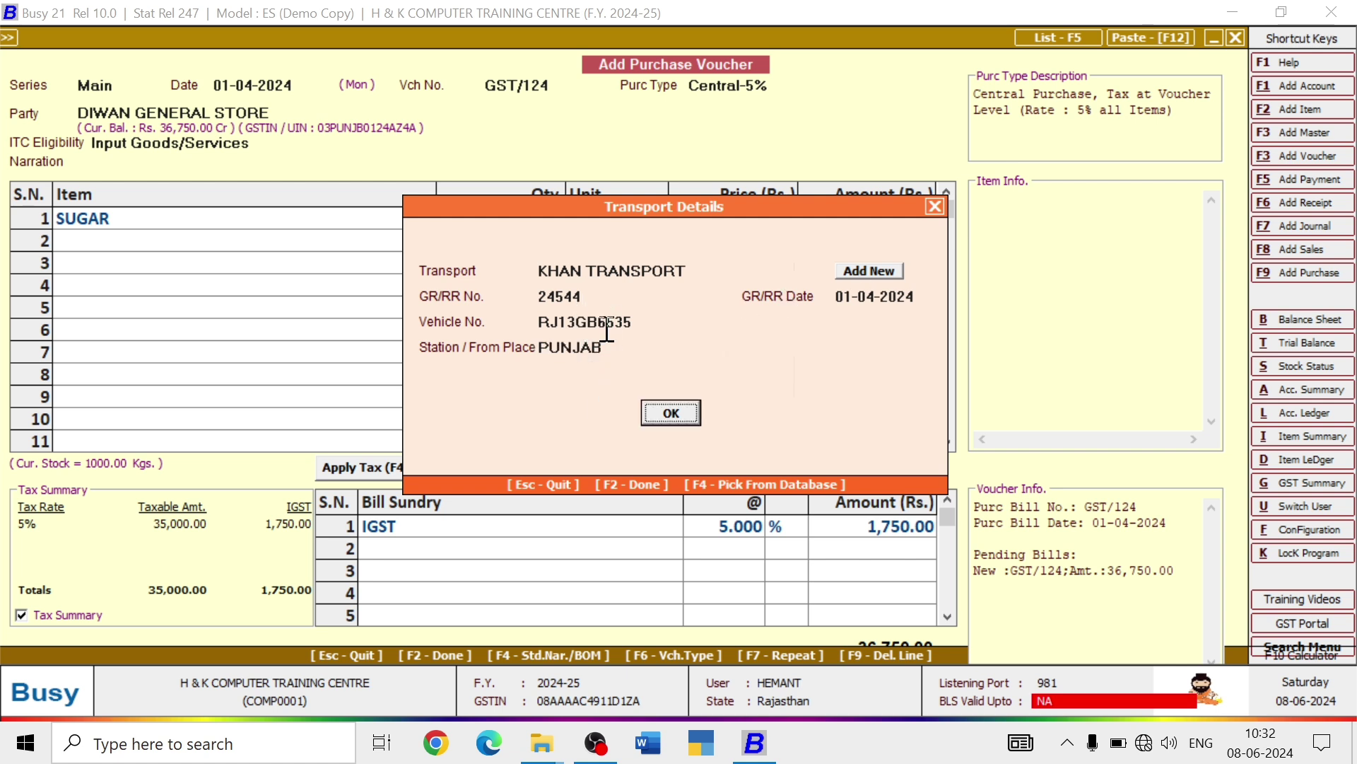
- Accept the transport details, save the purchase voucher and leave voucher entry
left_click(665, 417)
left_click(720, 414)
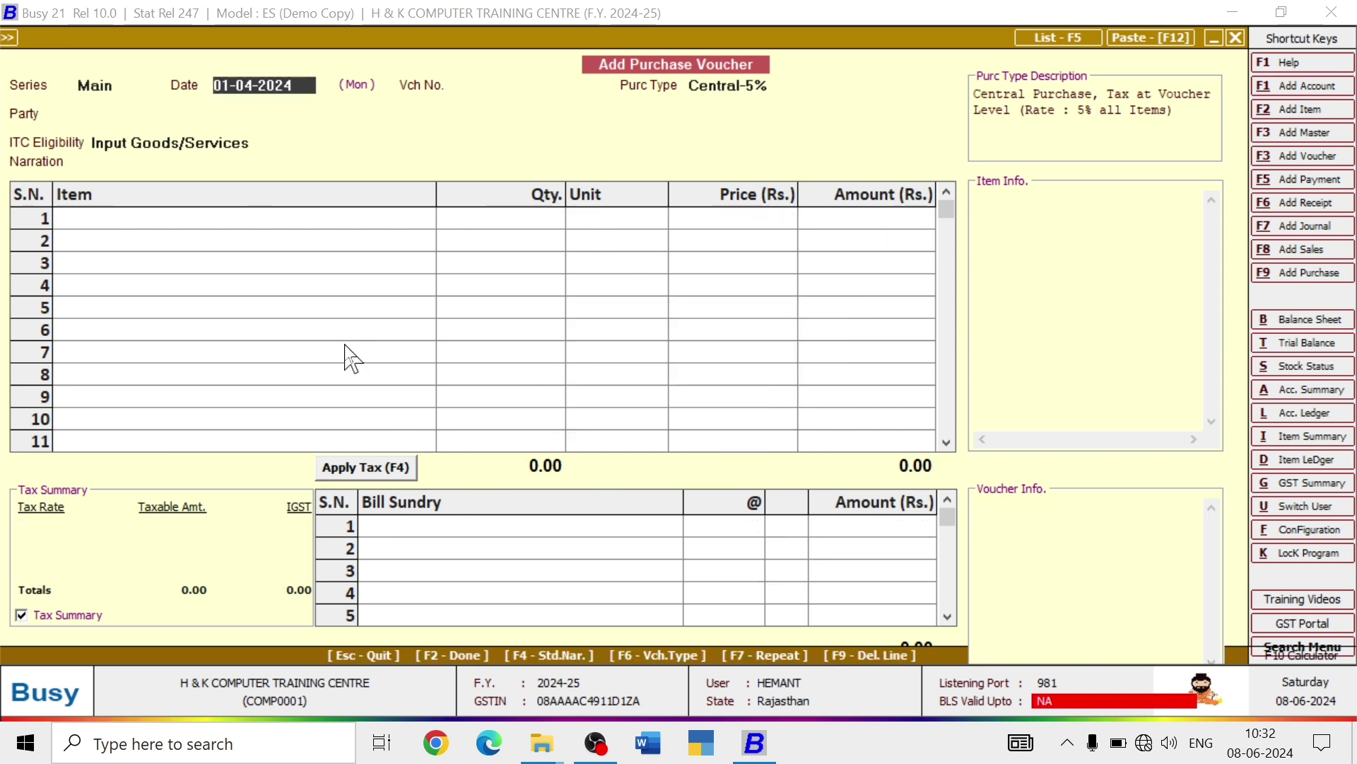
key("Escape")
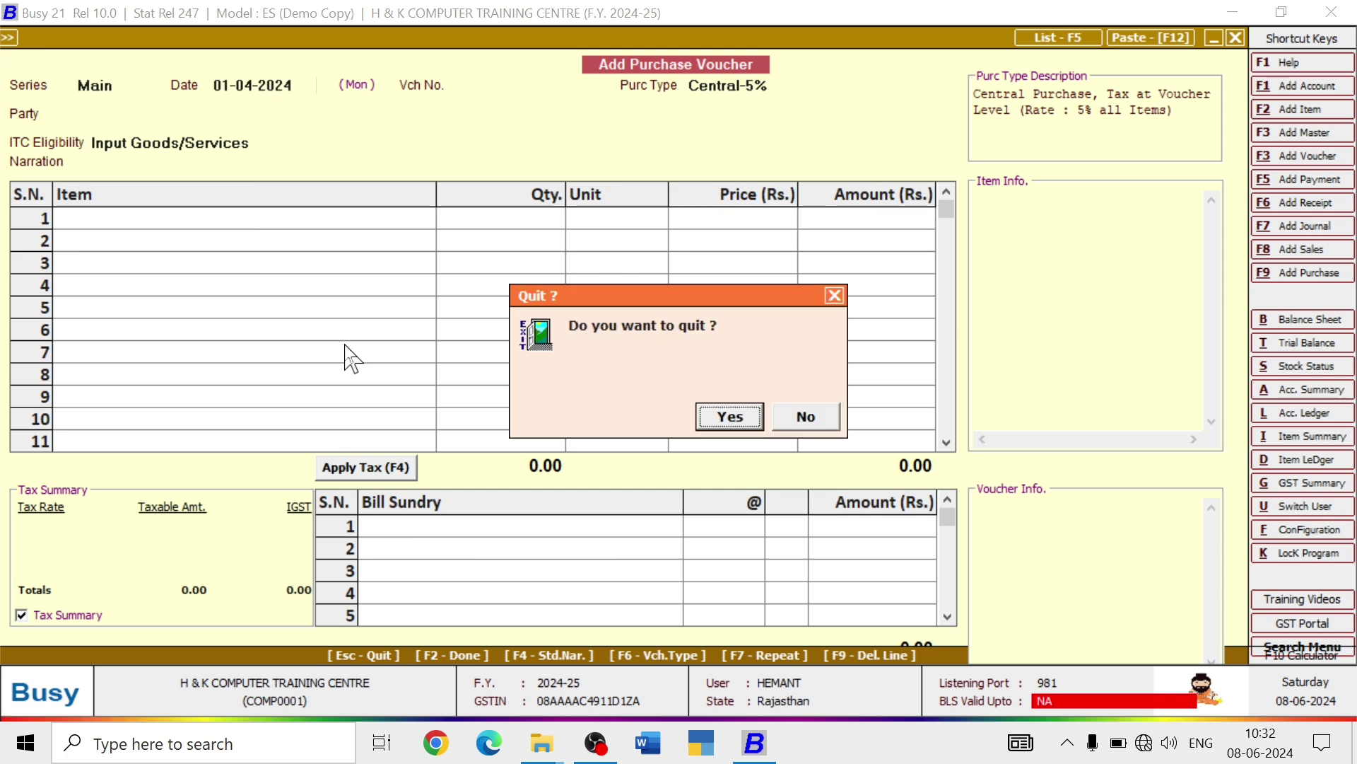
key("Return")
key("Escape")
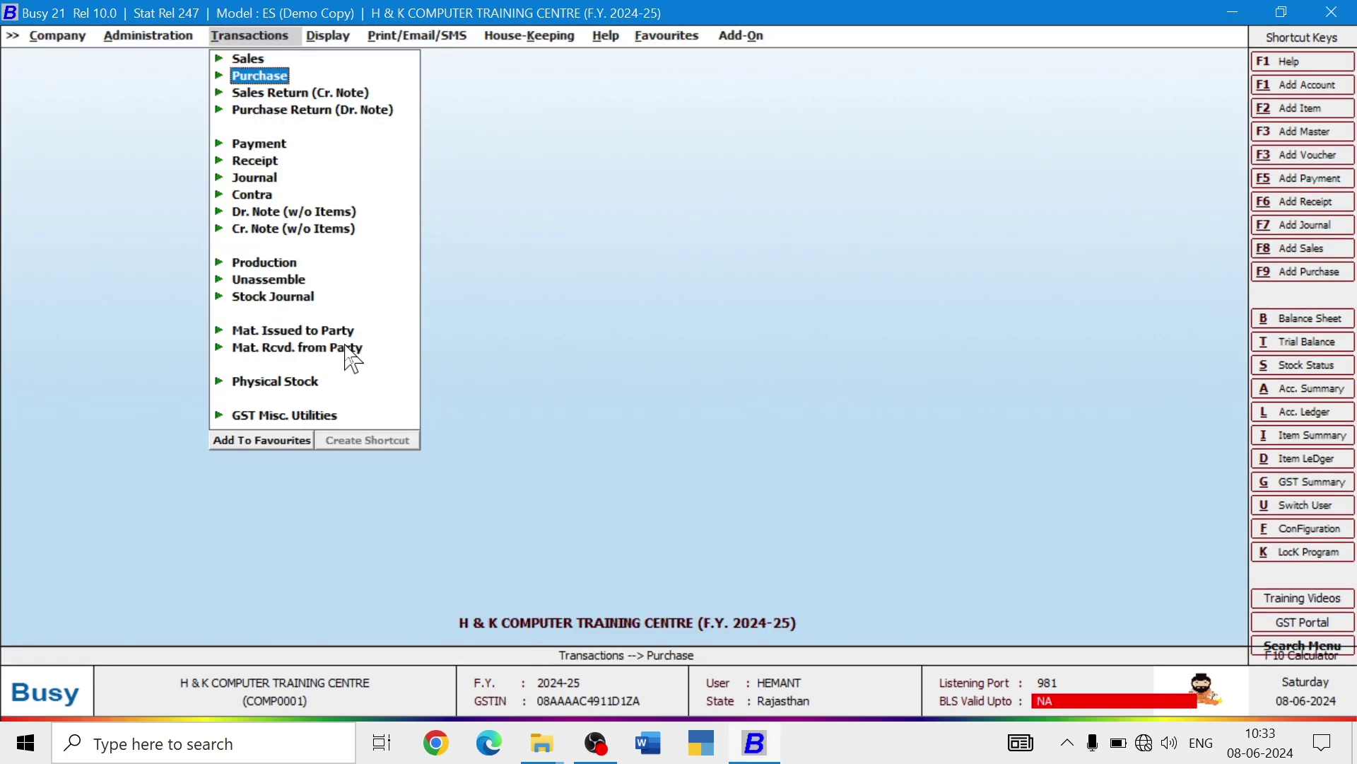
key("Escape")
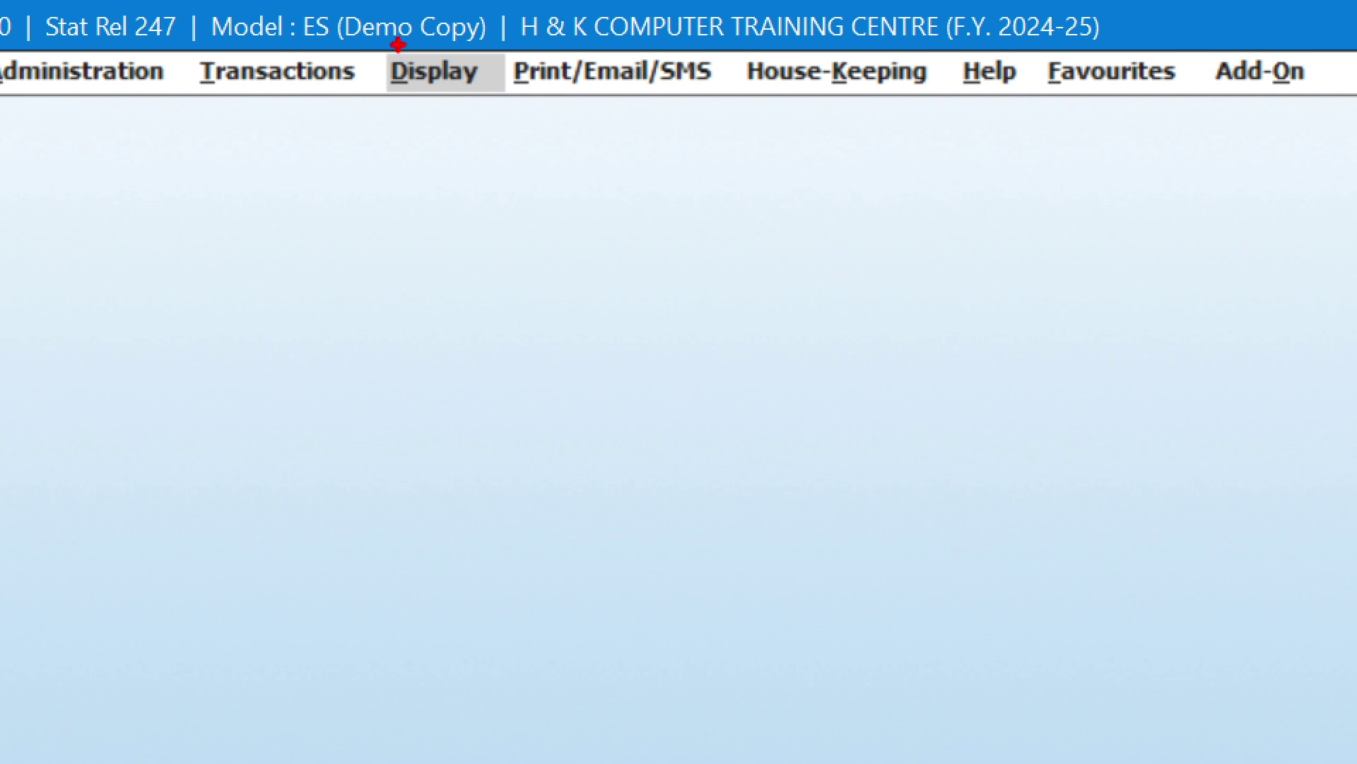
- Open the Day Book report from the account books with cash balances shown
mouse_move(375, 39)
left_mouse_down()
mouse_move(485, 137)
mouse_move(531, 113)
left_mouse_up()
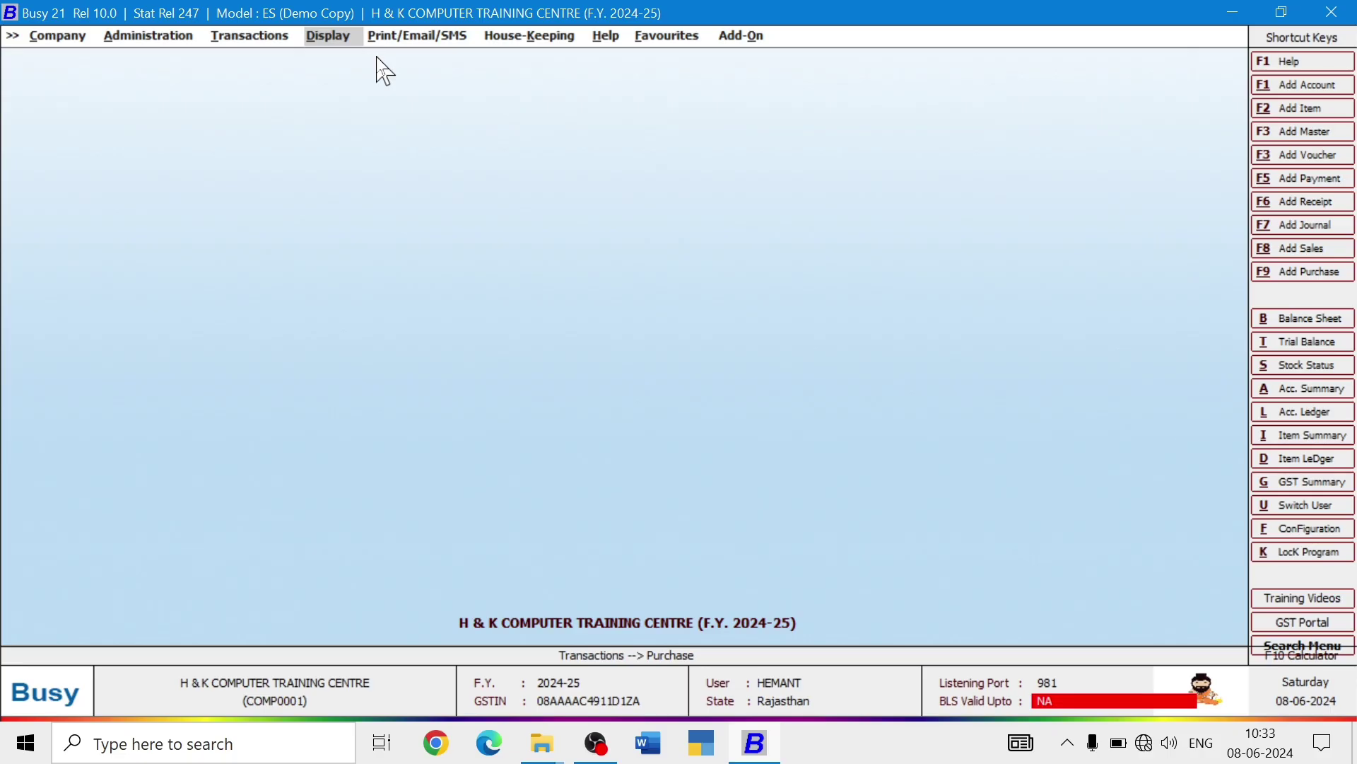
key("Return")
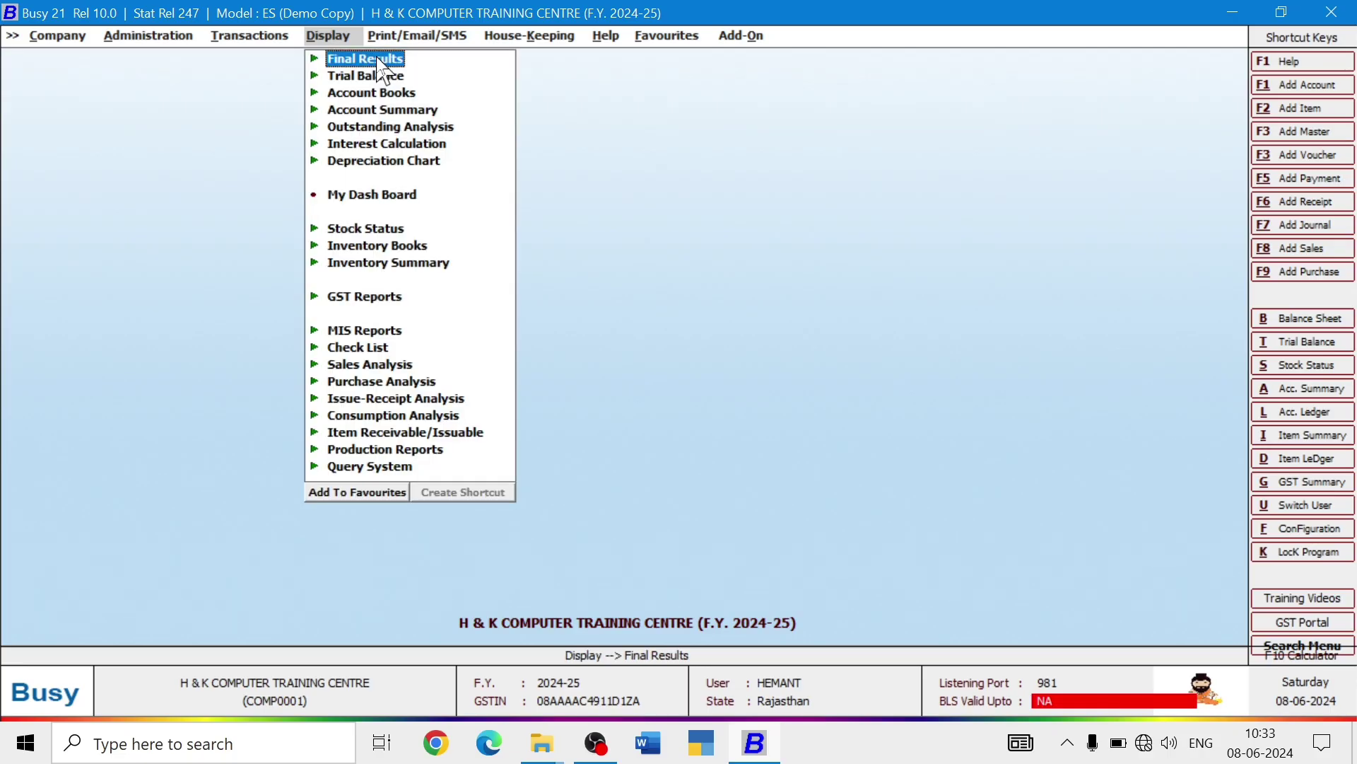
key("Down")
key("Down")
key("Return")
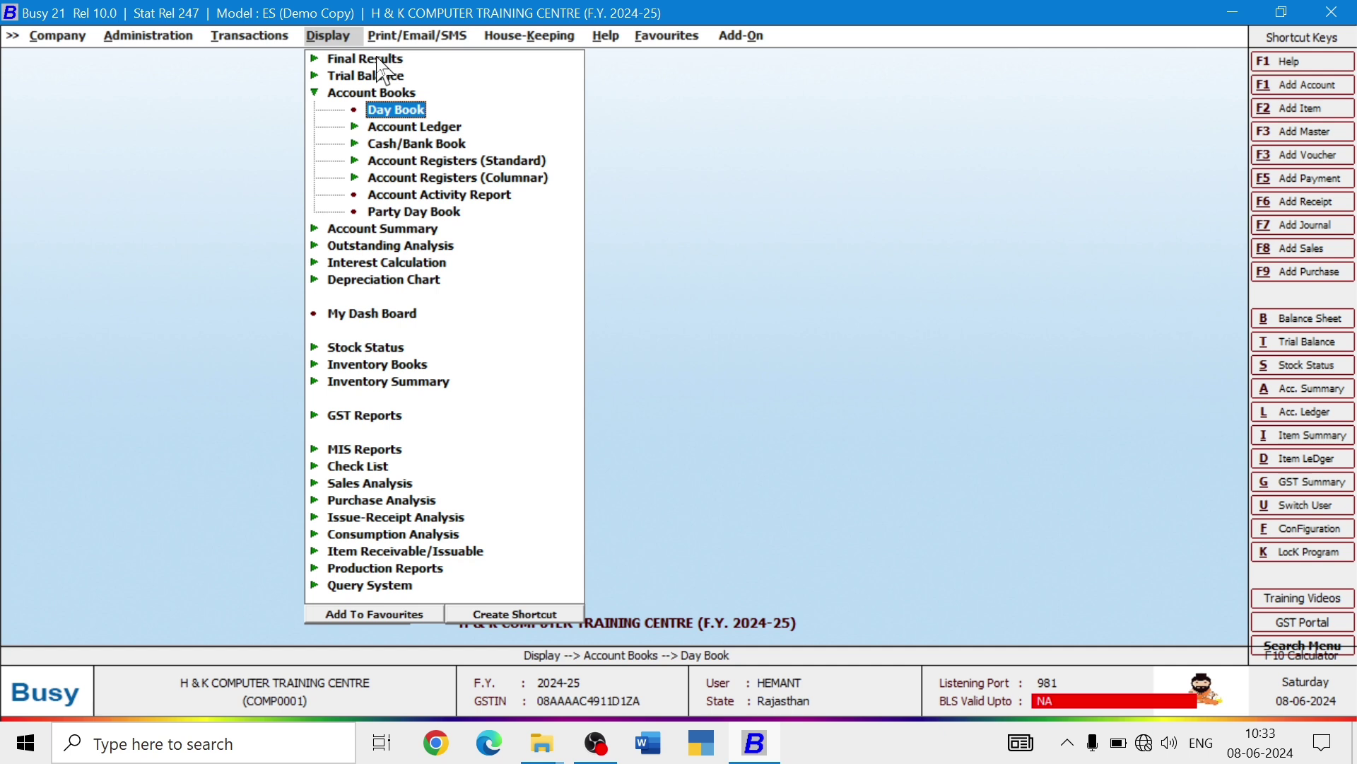
key("Return")
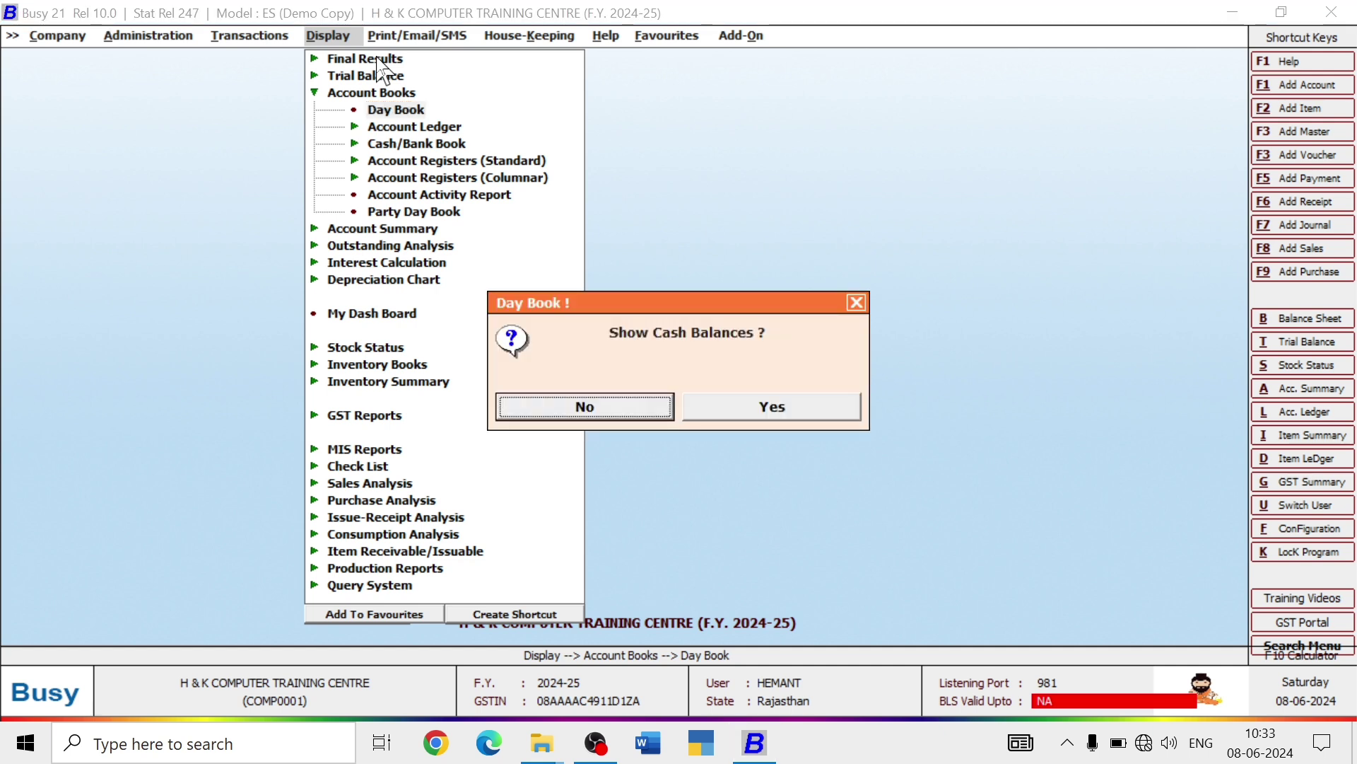
key("Right")
key("Return")
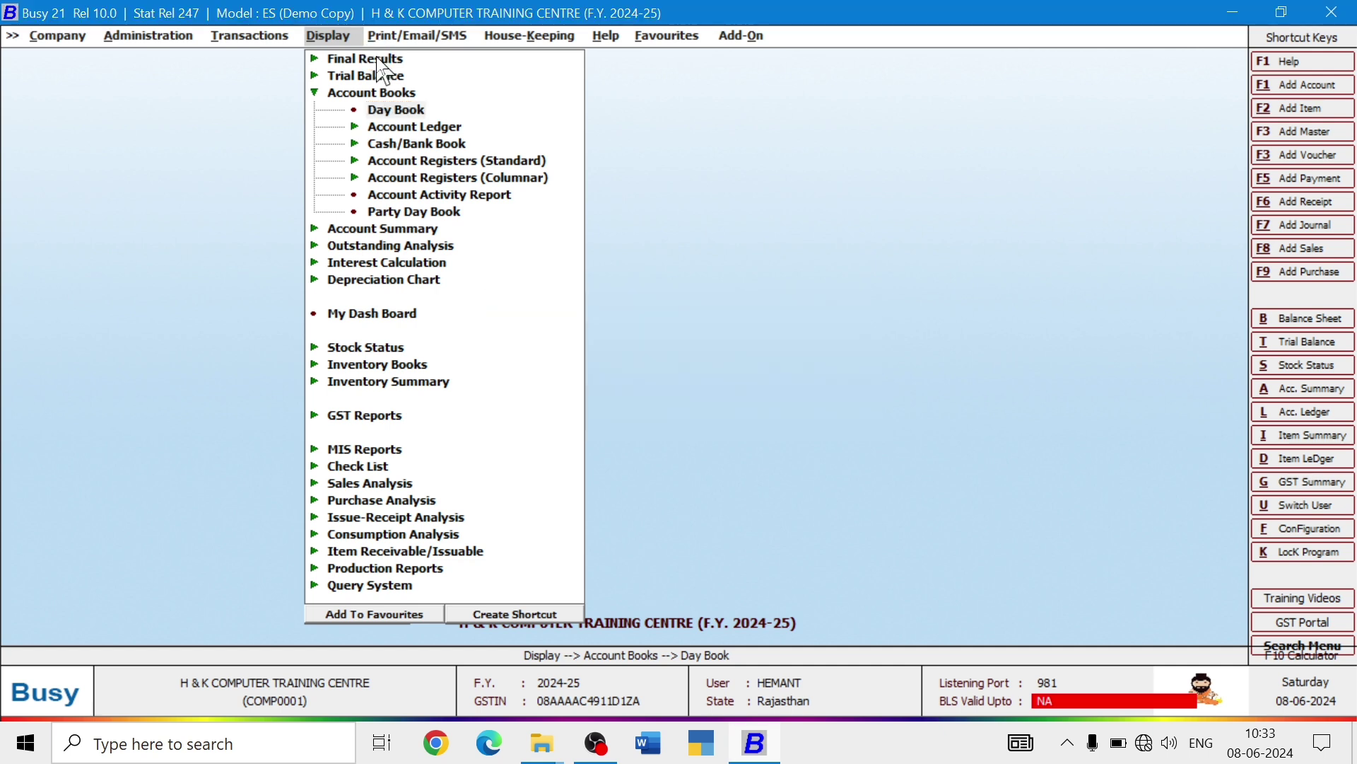
- Generate the Day Book for 01-04-2024 by account name, leaving voucher numbers, short narration and daily cash sales clubbing off
key("Return")
key("Return")
key("Return")
key("Return")
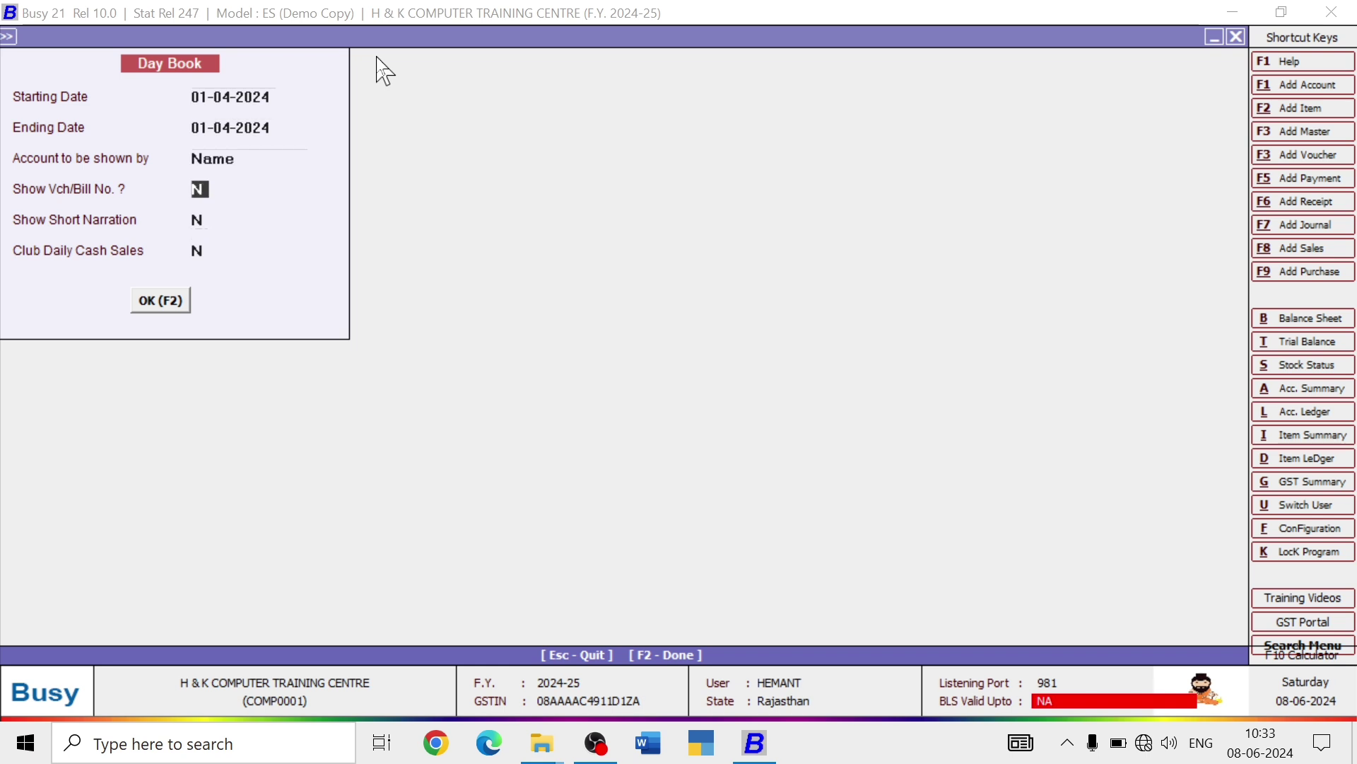
key("Return")
key("Return")
key("Return")
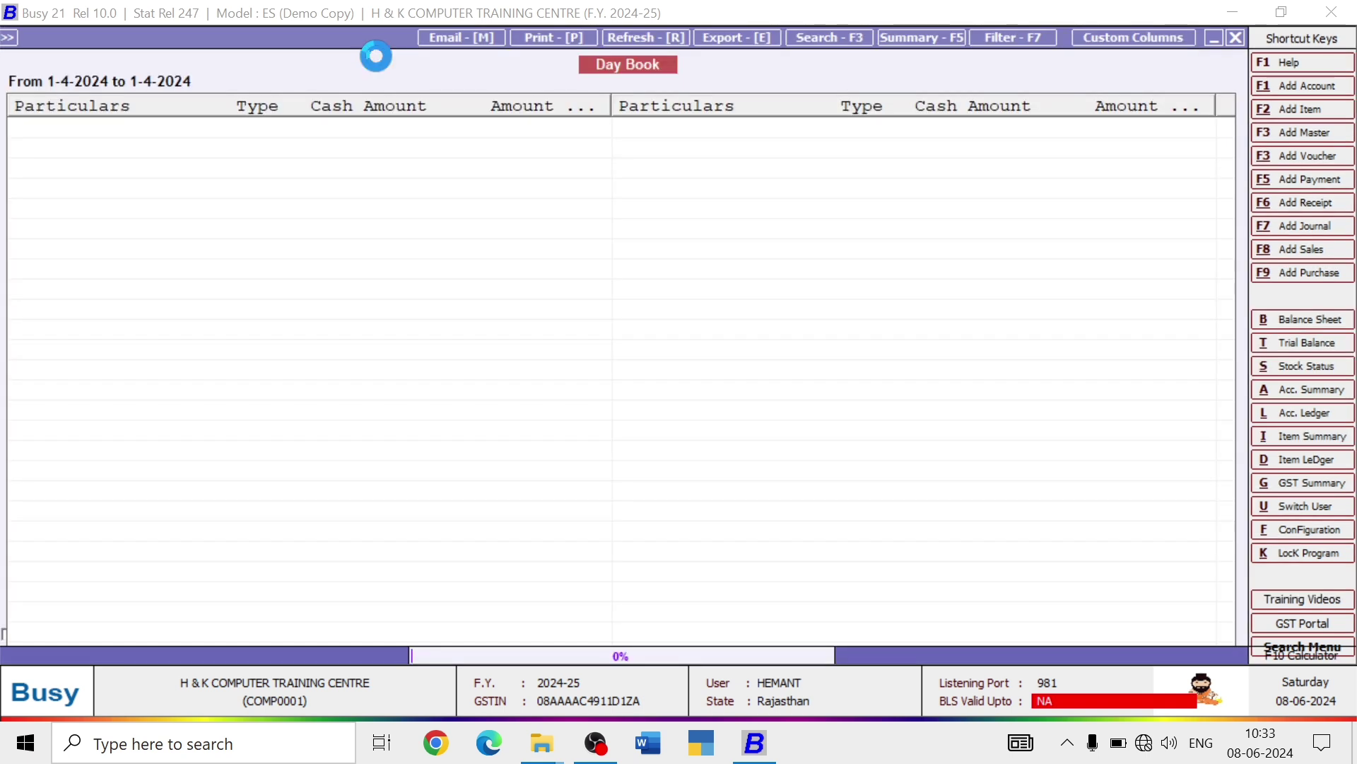
- Examine the DIWAN GENERAL STORE purchase entries in the Day Book, leaving the receipt/payment view options unused
key("Down")
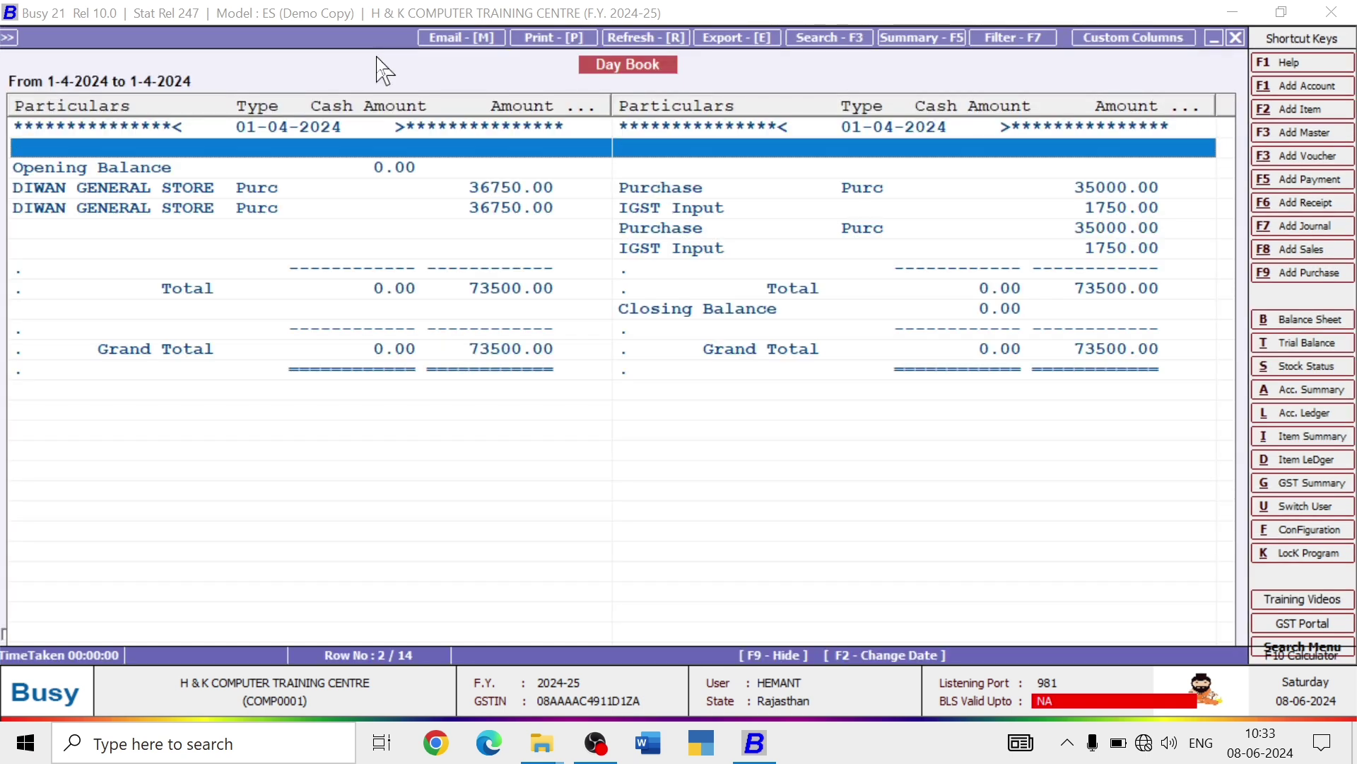
key("Down")
key("Down")
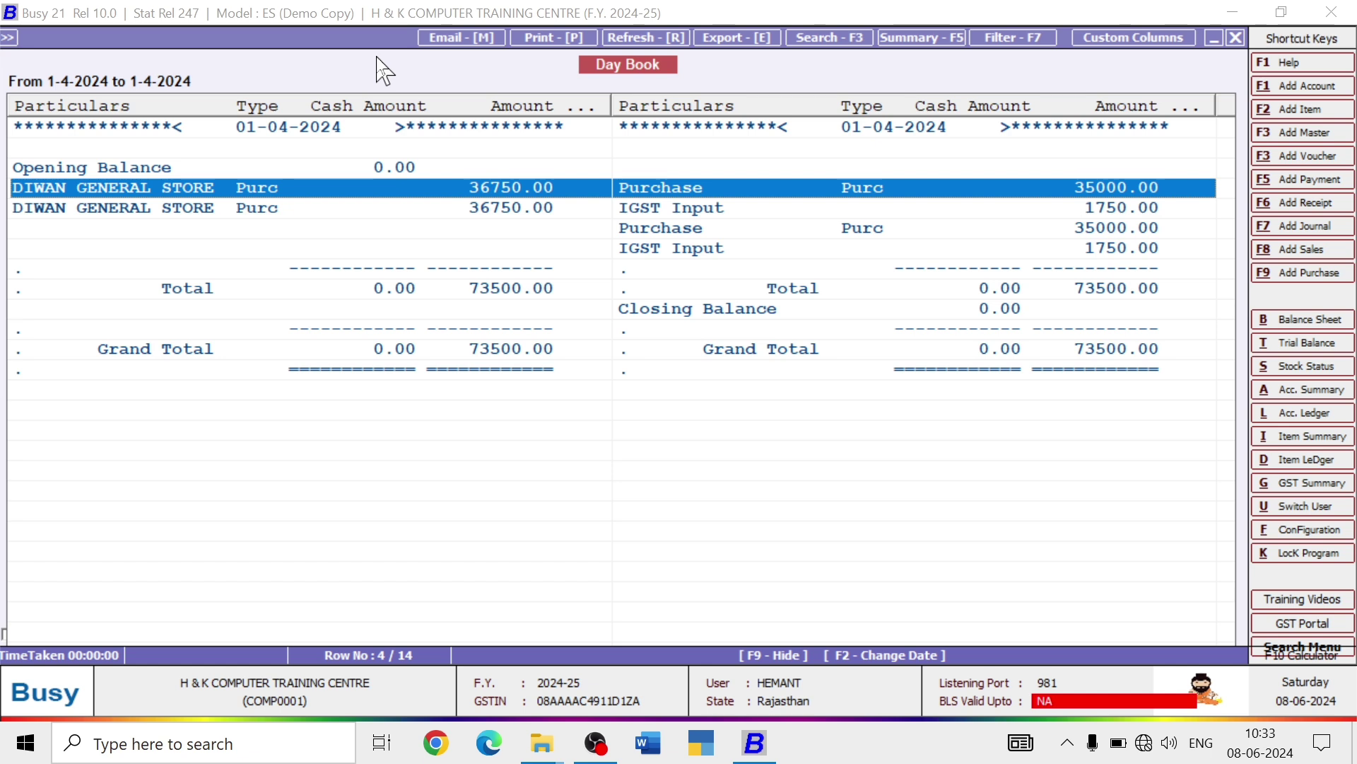
left_click(458, 207)
key("Return")
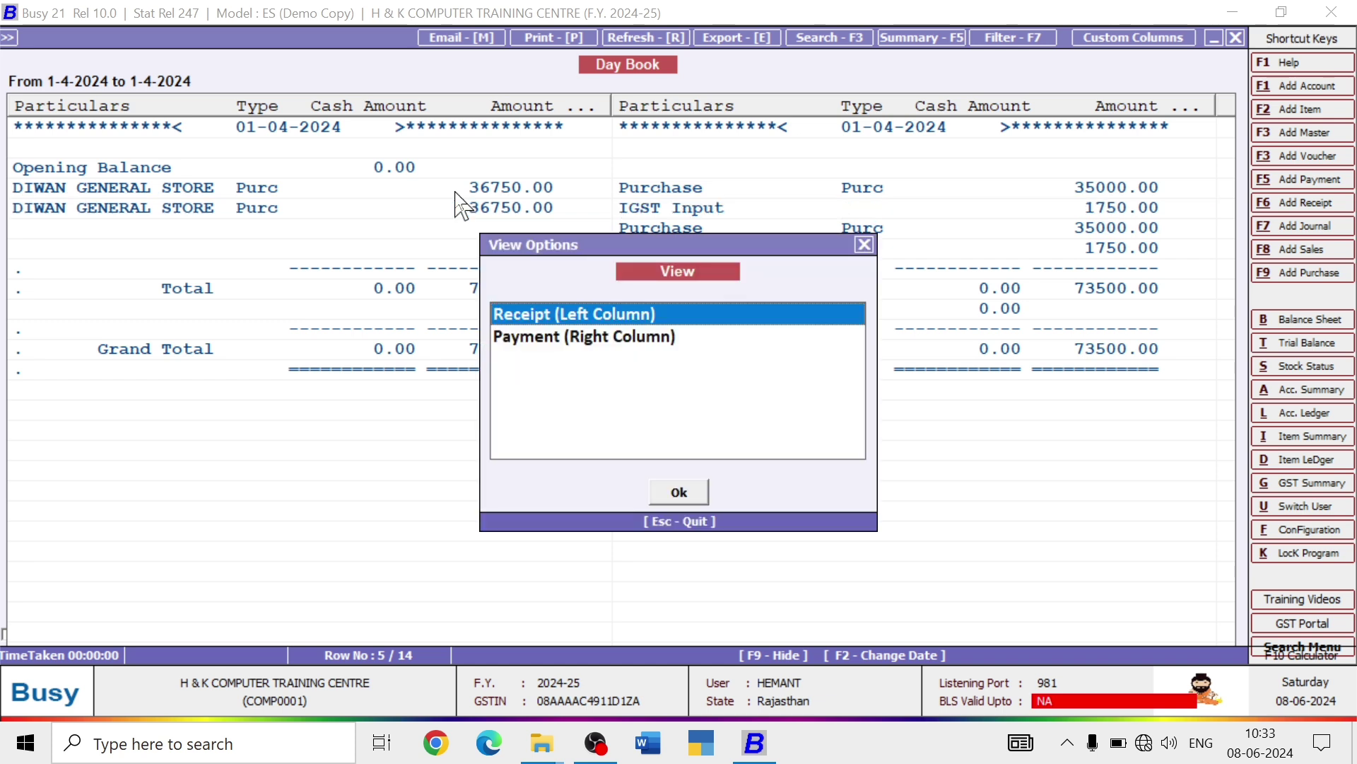
key("Escape")
key("Down")
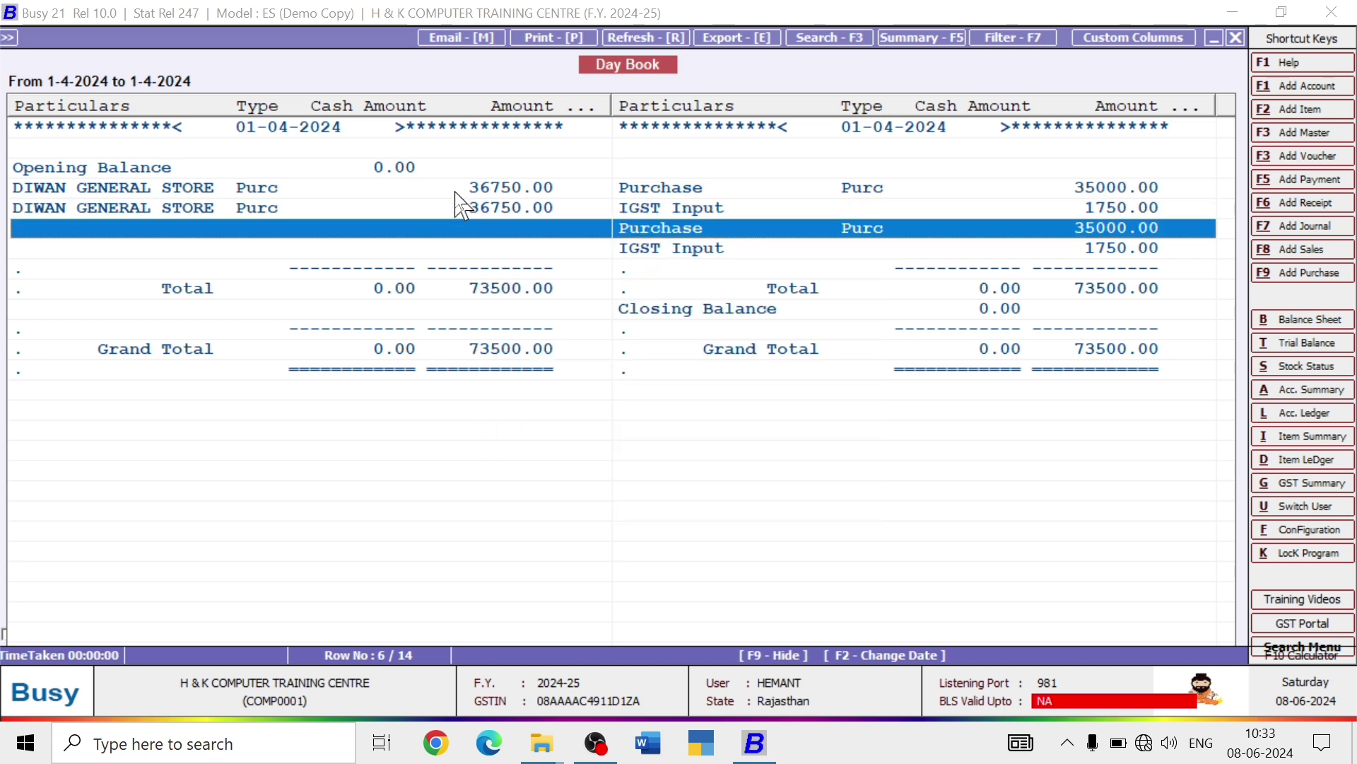
- Review the first DIWAN GENERAL STORE purchase voucher through the Day Book's receipt column, then leave the voucher and the report
key("Up")
double_click(455, 190)
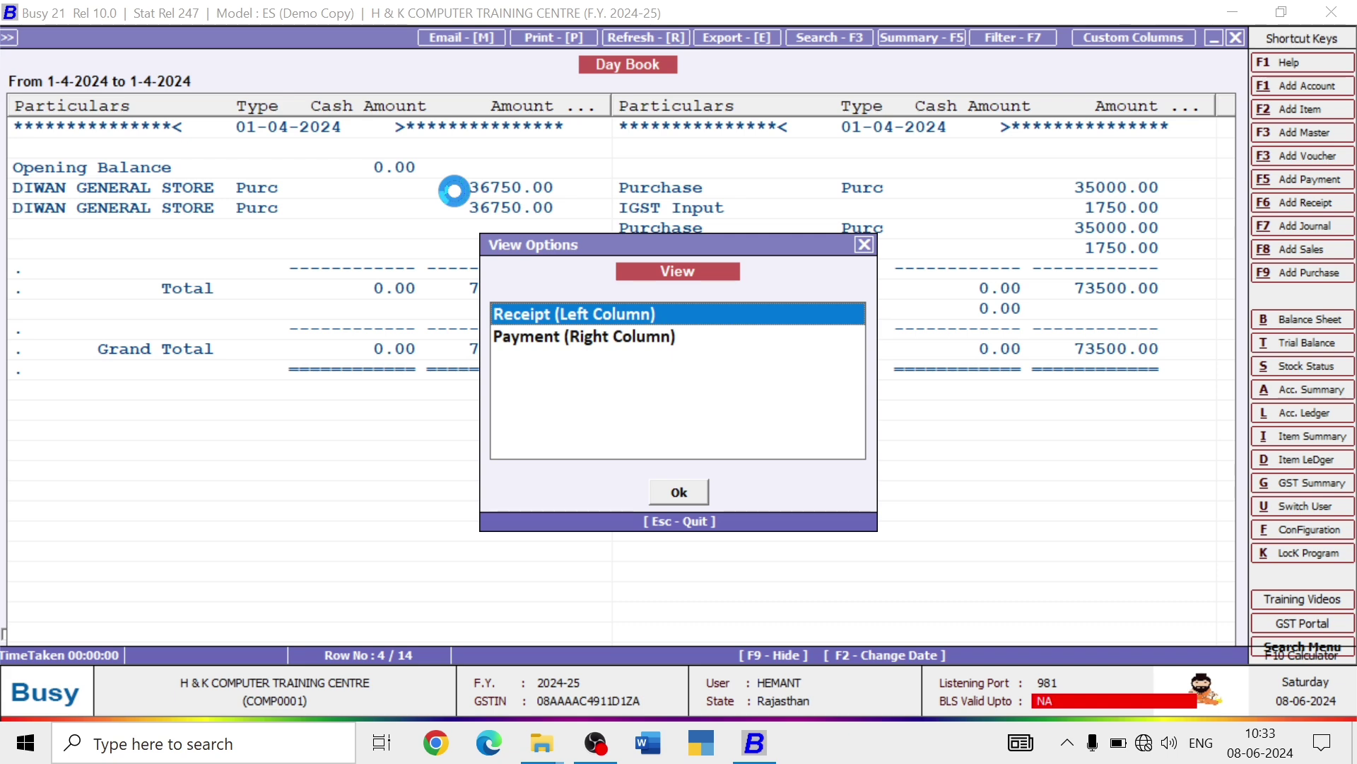
key("Return")
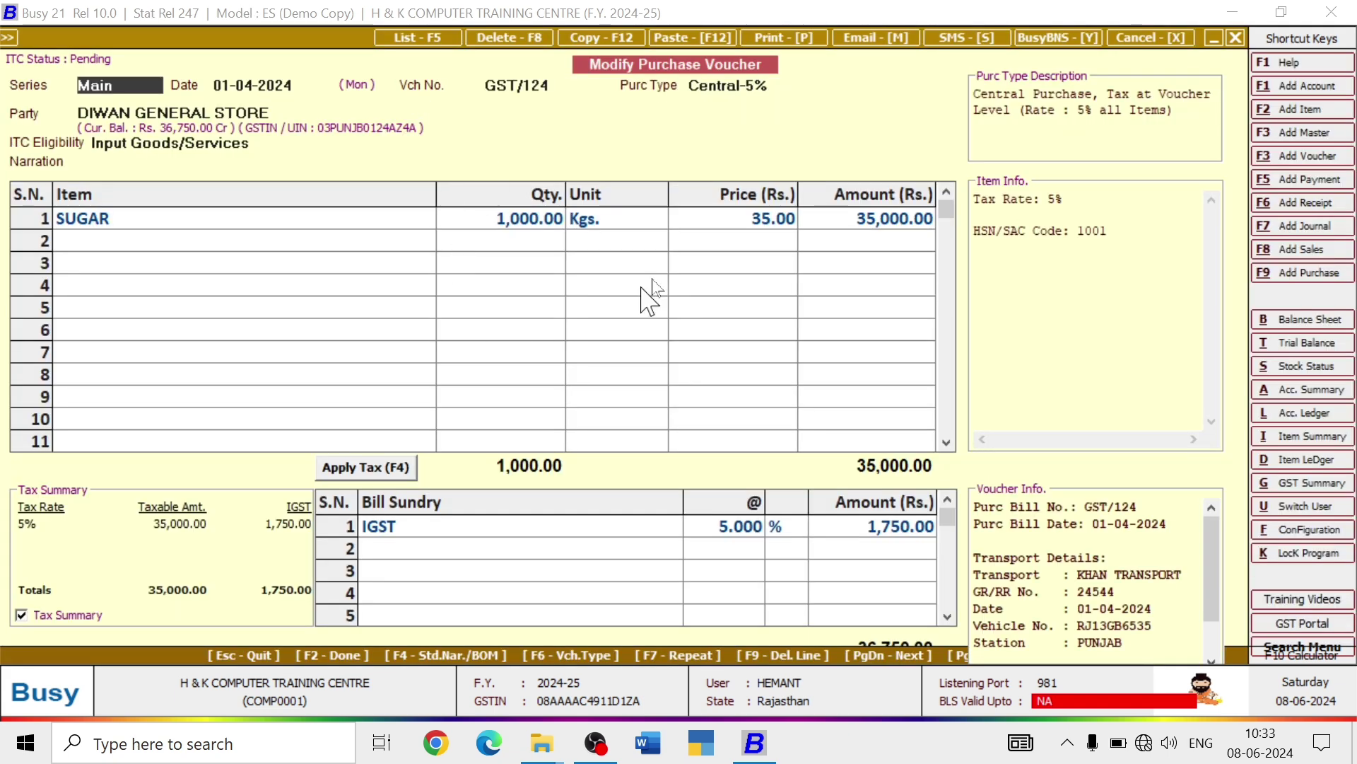
key("Escape")
key("Escape")
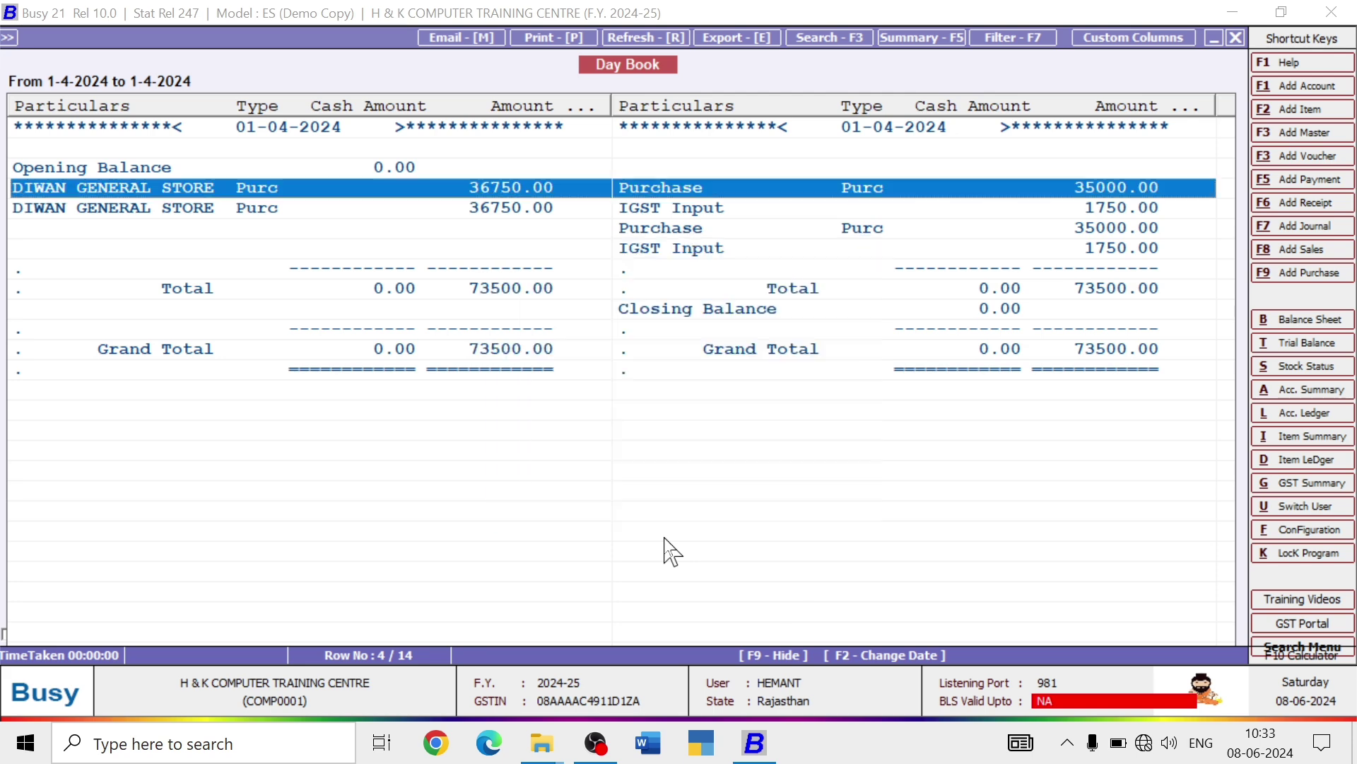
key("Escape")
key("Escape")
key("Escape")
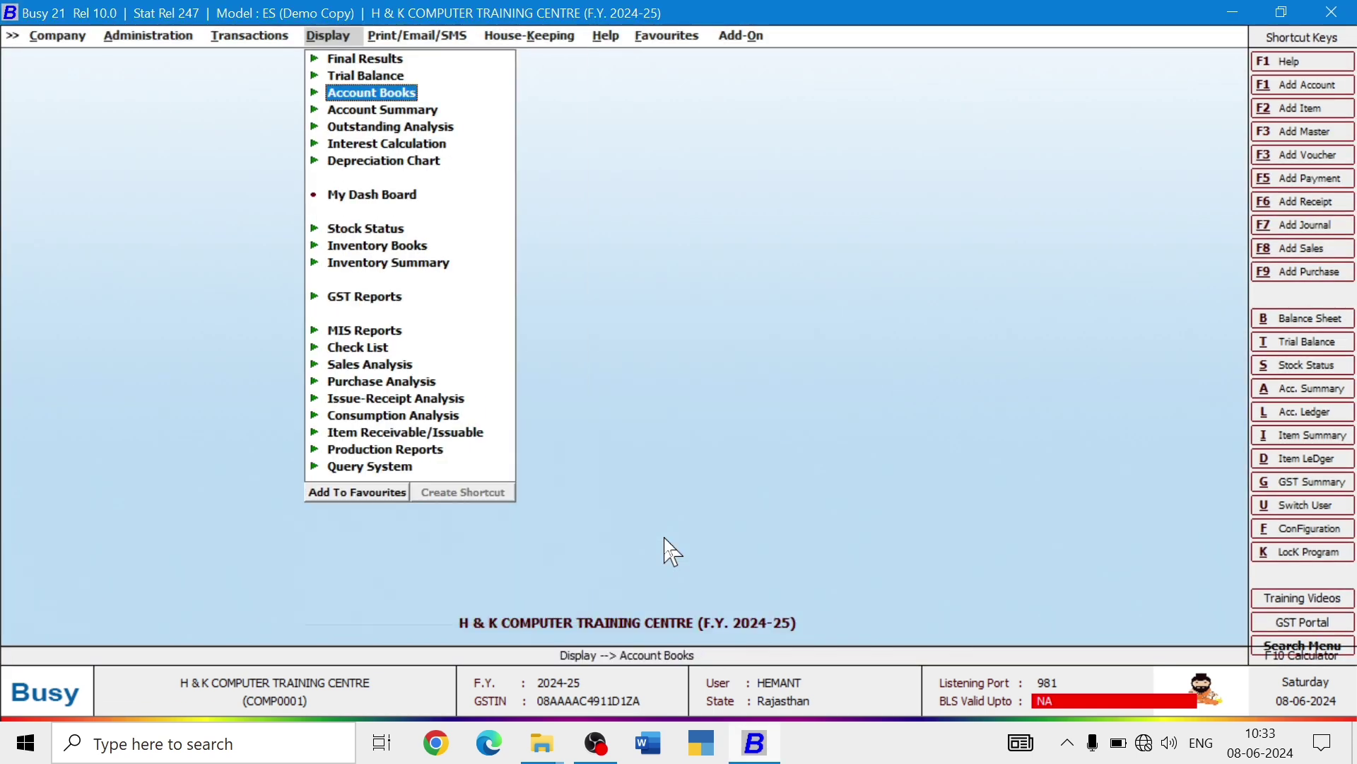
- Generate the horizontal standard Balance Sheet for 01-04-2024, keeping the default report options
key("Up")
key("Up")
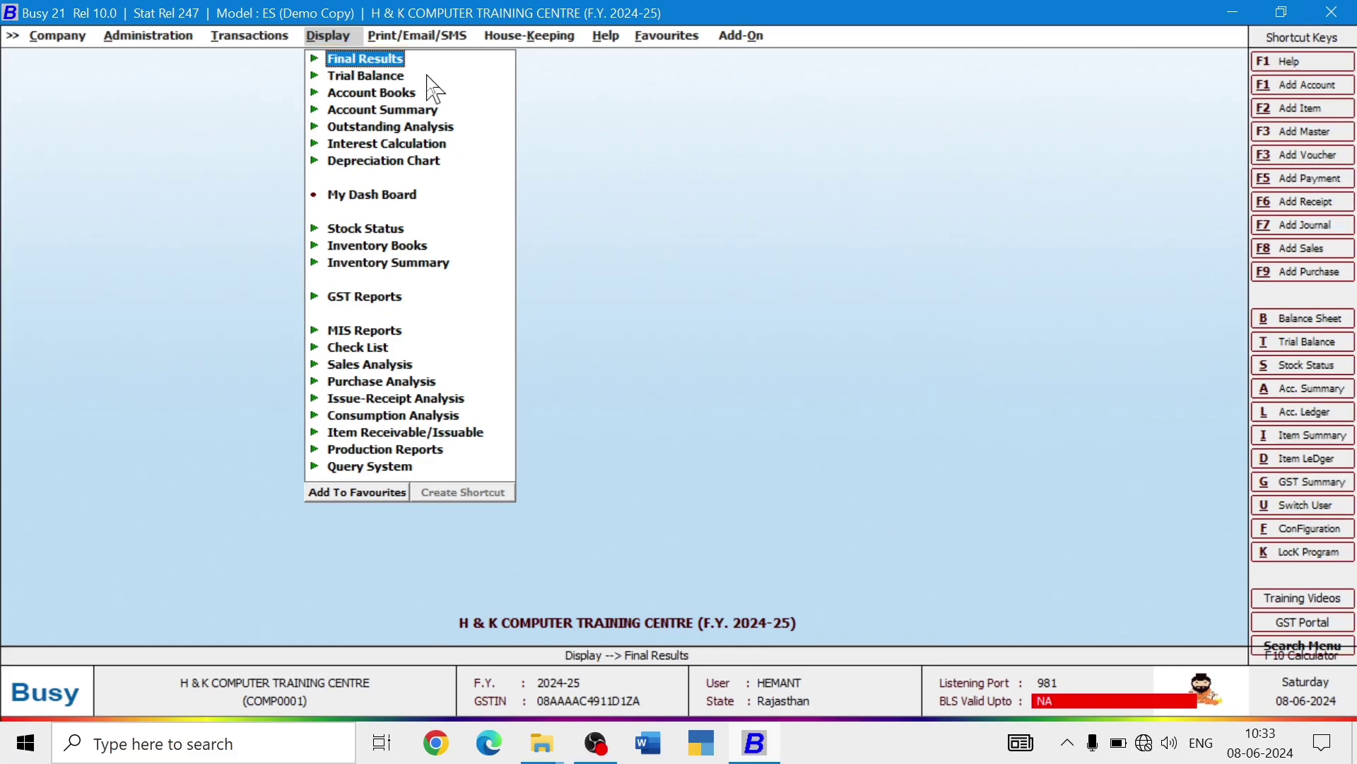
key("Return")
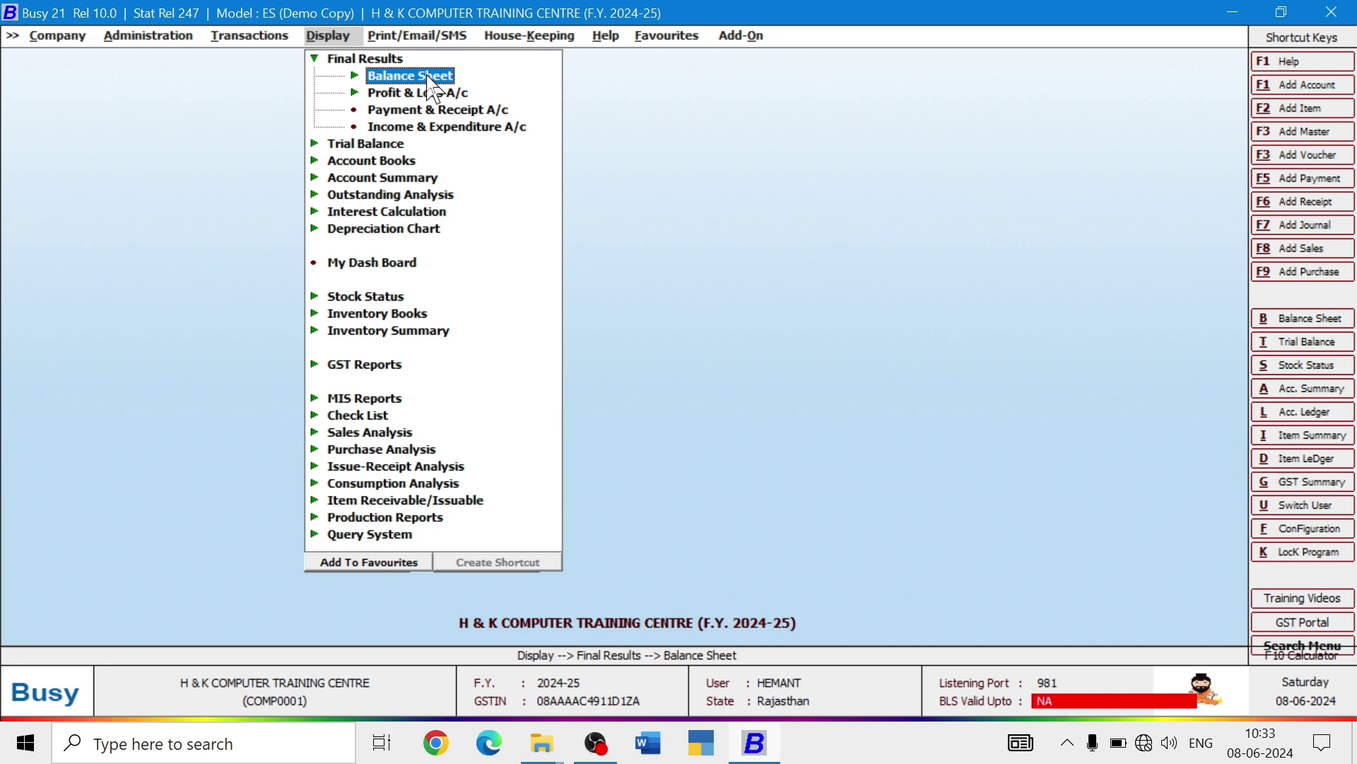
key("Return")
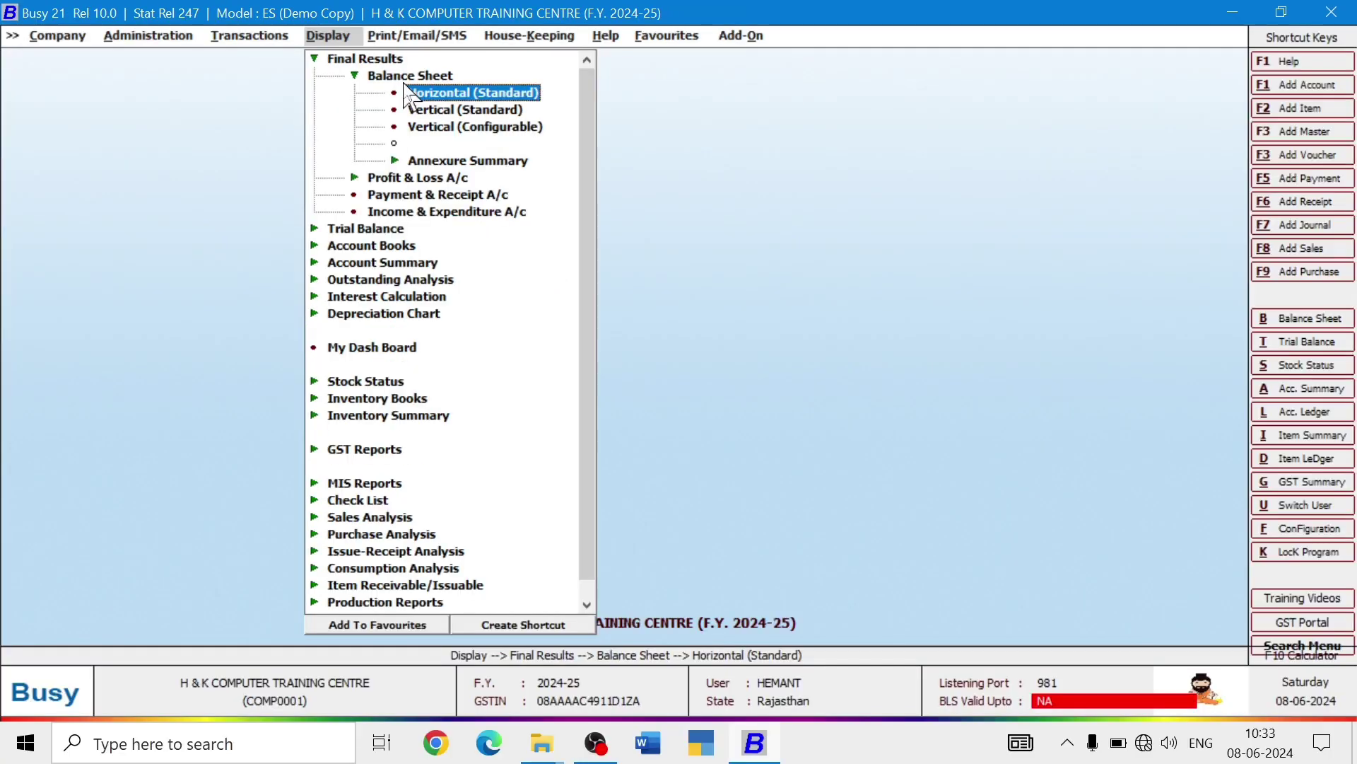
left_click(393, 141)
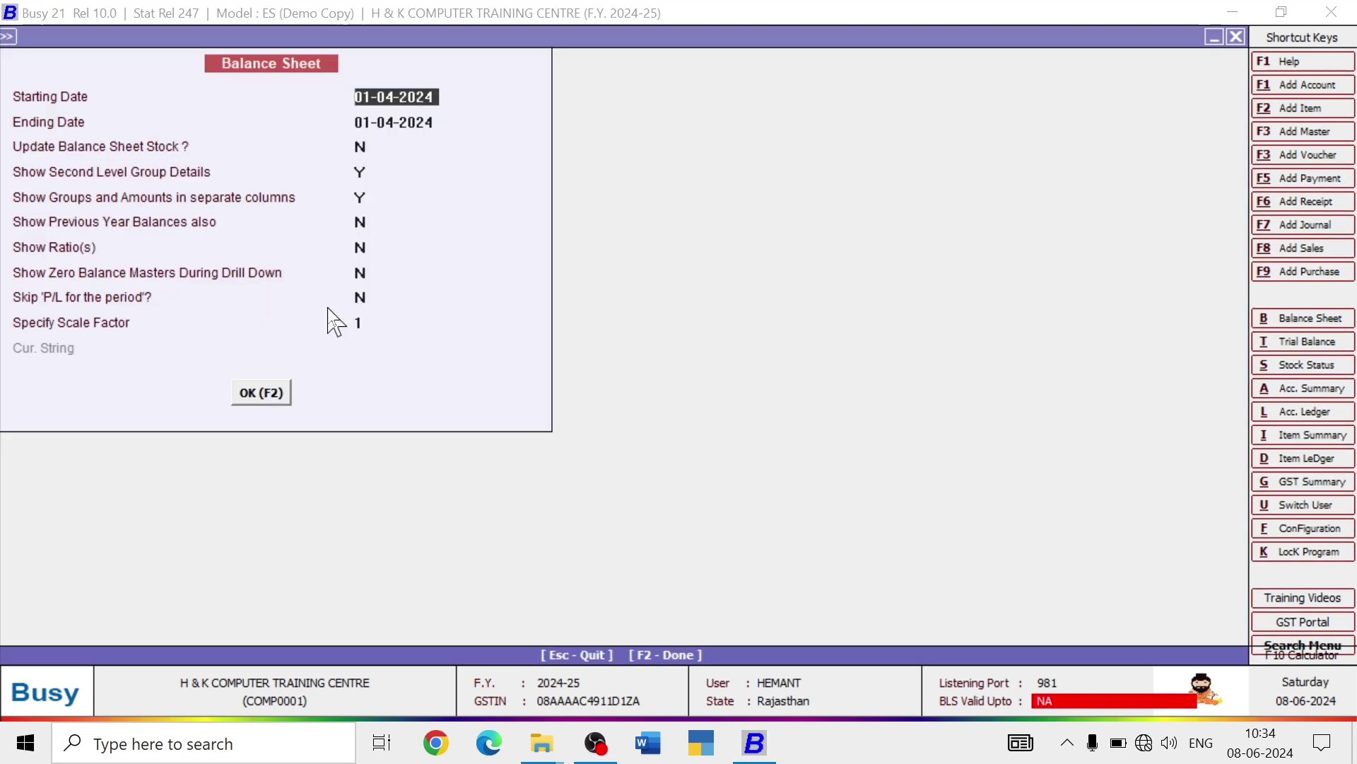
left_click(266, 393)
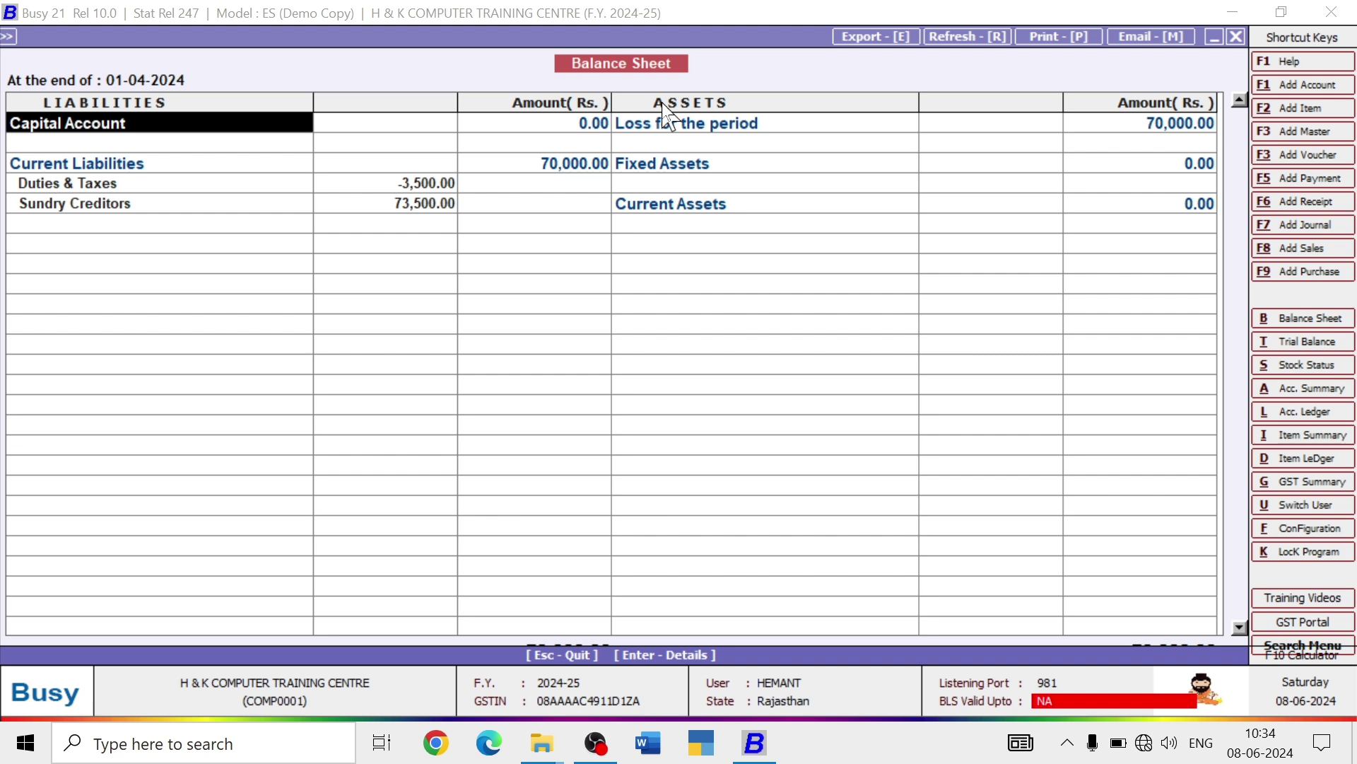
- Drill down from Sundry Creditors in the Balance Sheet to DIWAN GENERAL STORE's account ledger for April
key("Down")
key("Down")
key("Down")
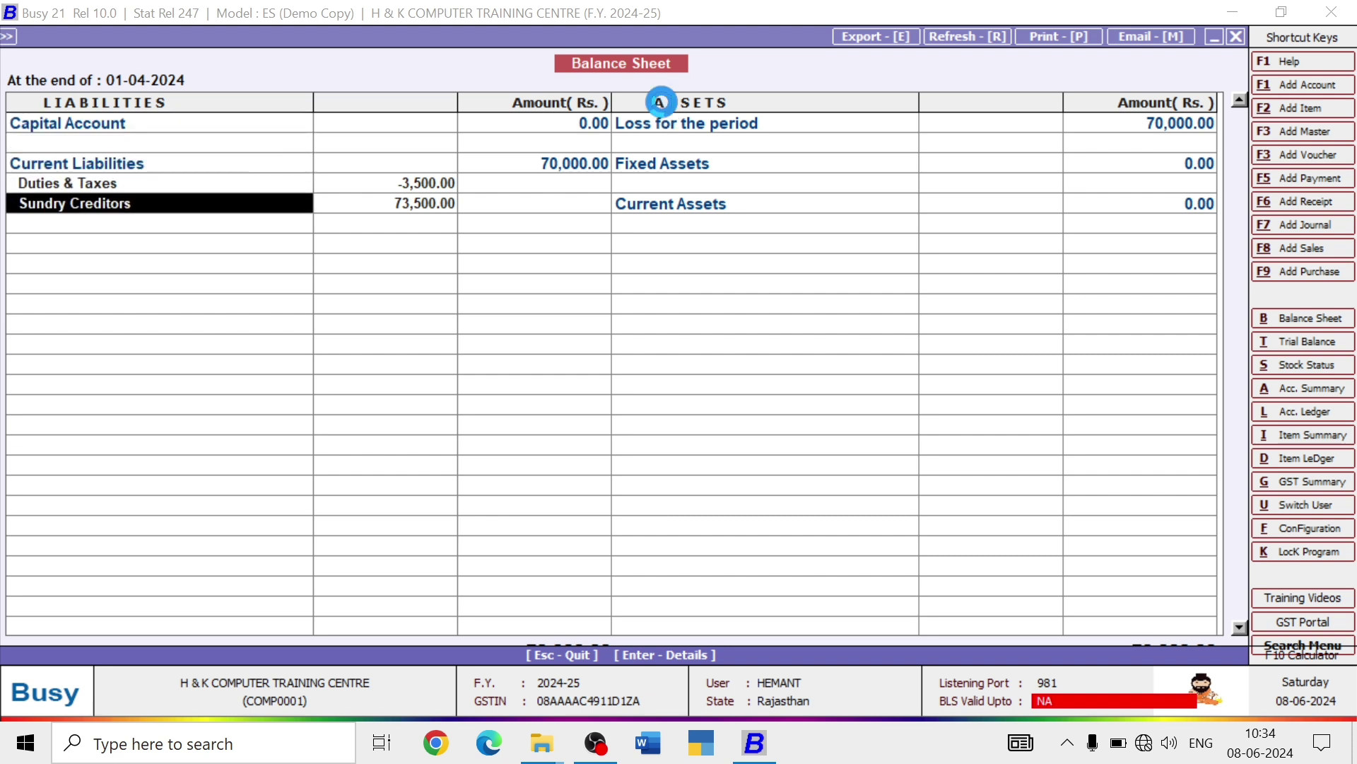
key("Return")
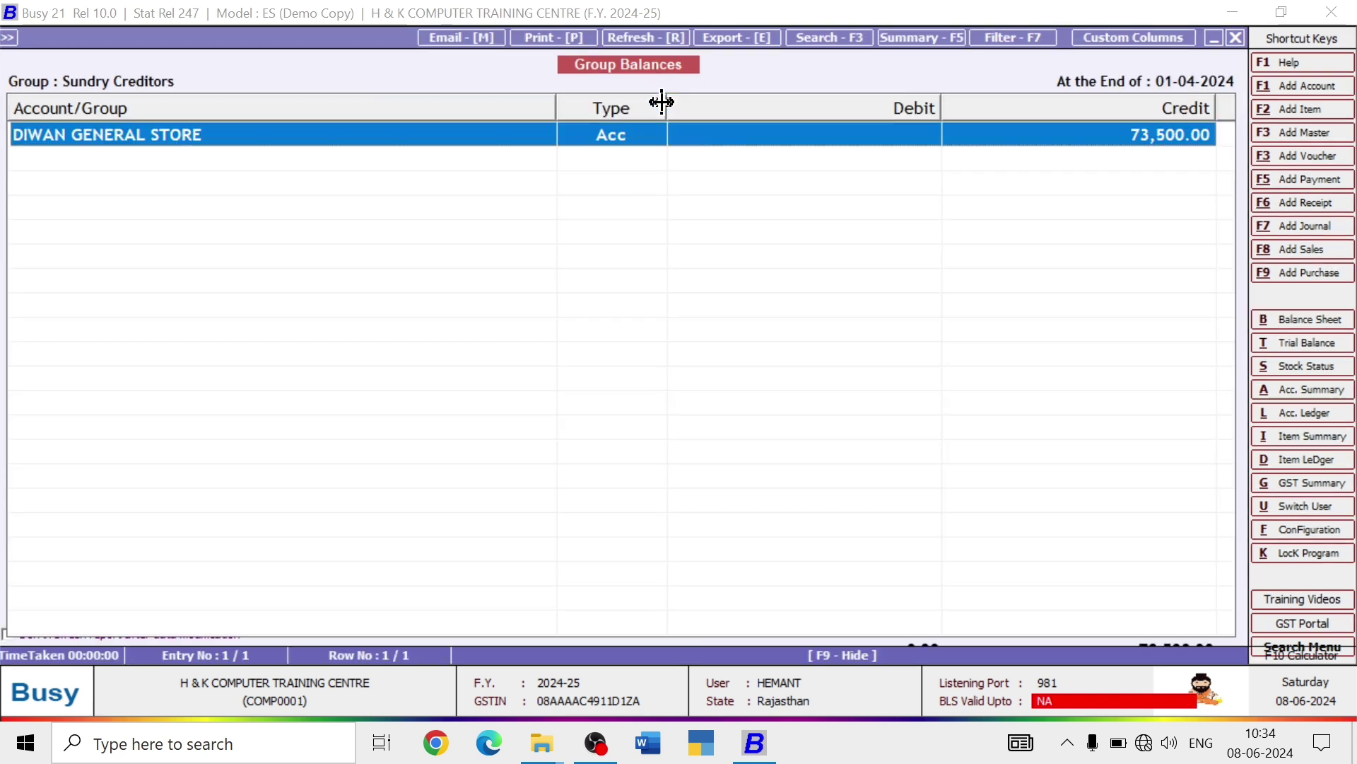
key("Return")
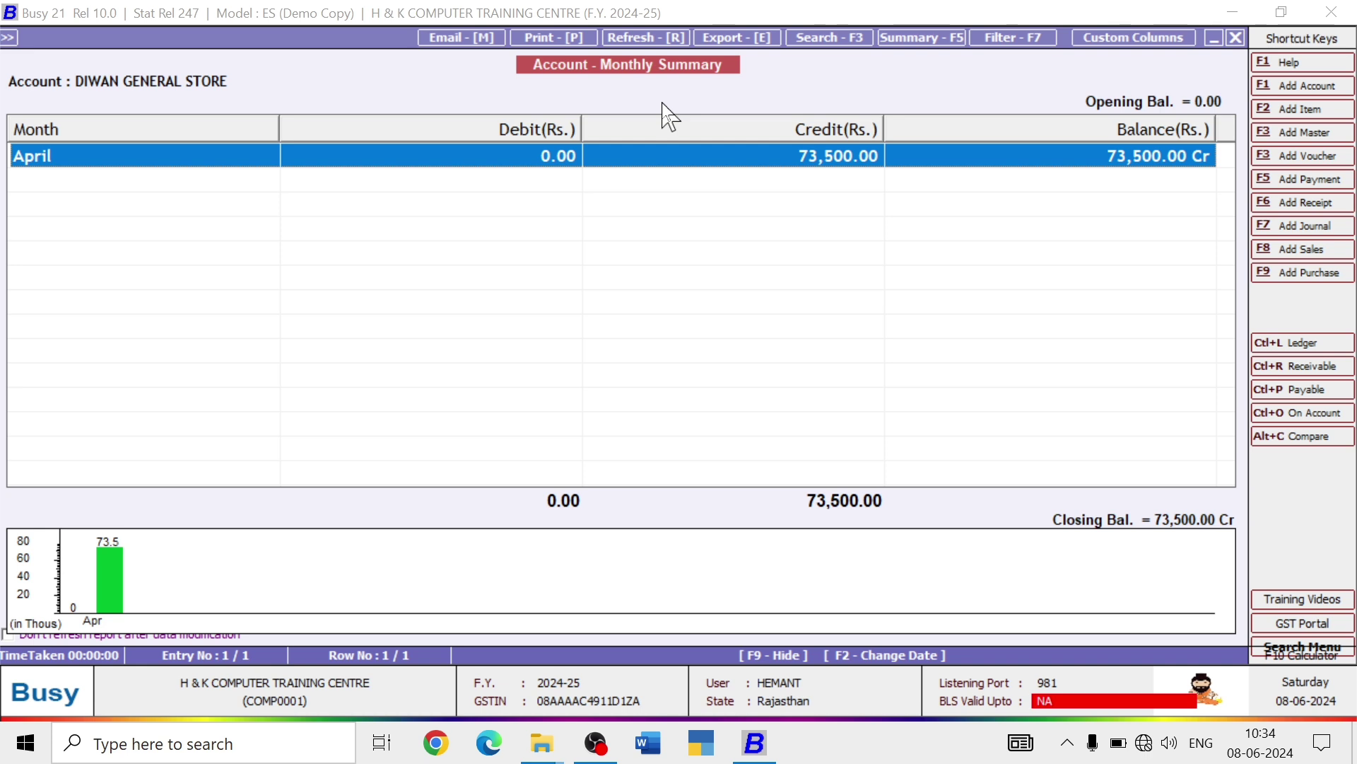
key("Return")
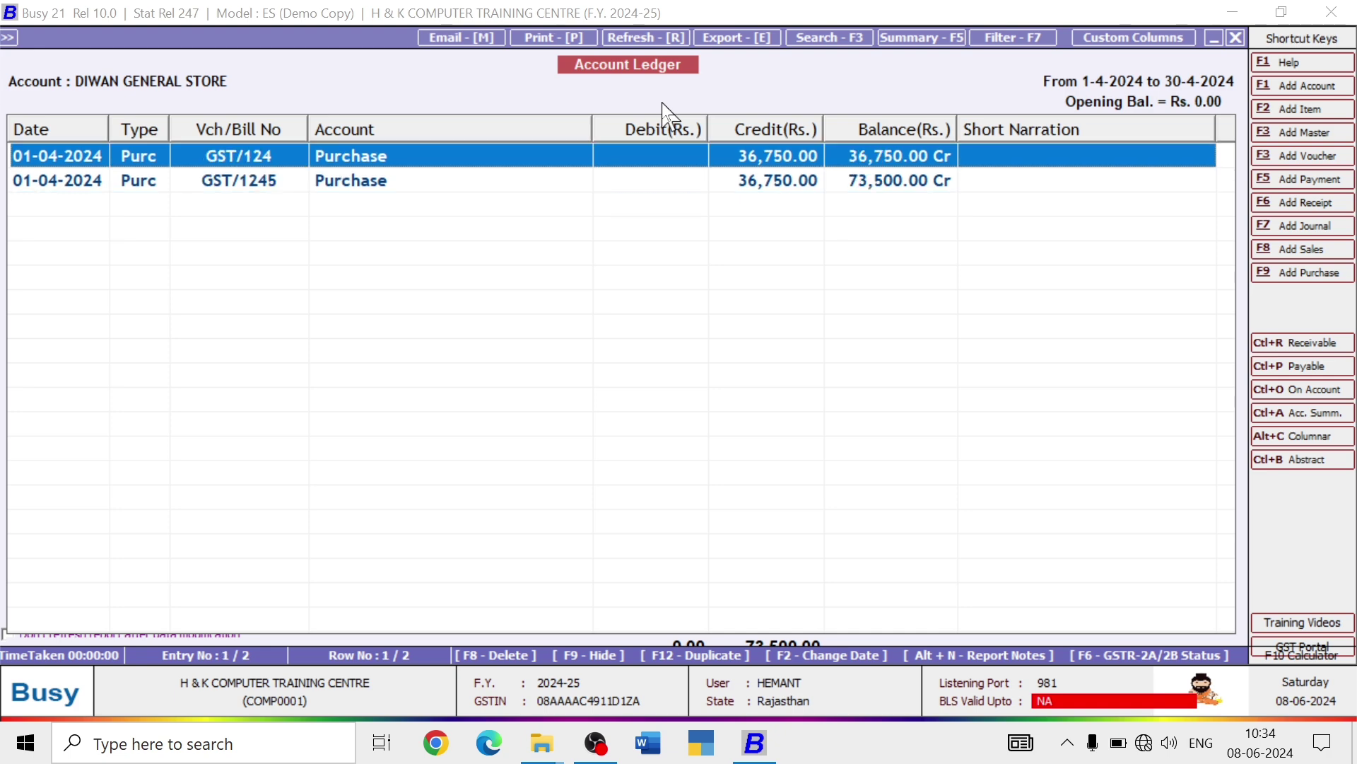
- Review purchase voucher GST/1245 from the ledger, then leave it and all the open Balance Sheet reports
key("Down")
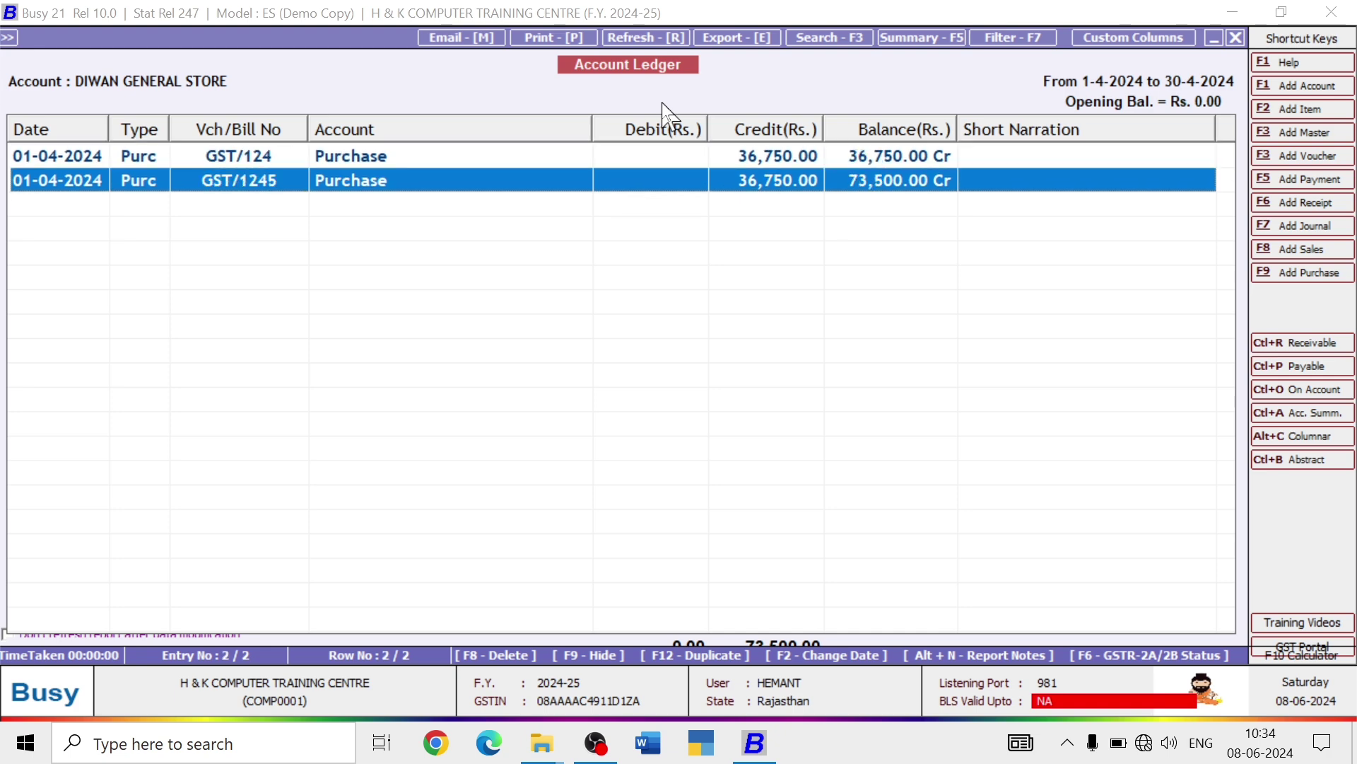
key("Return")
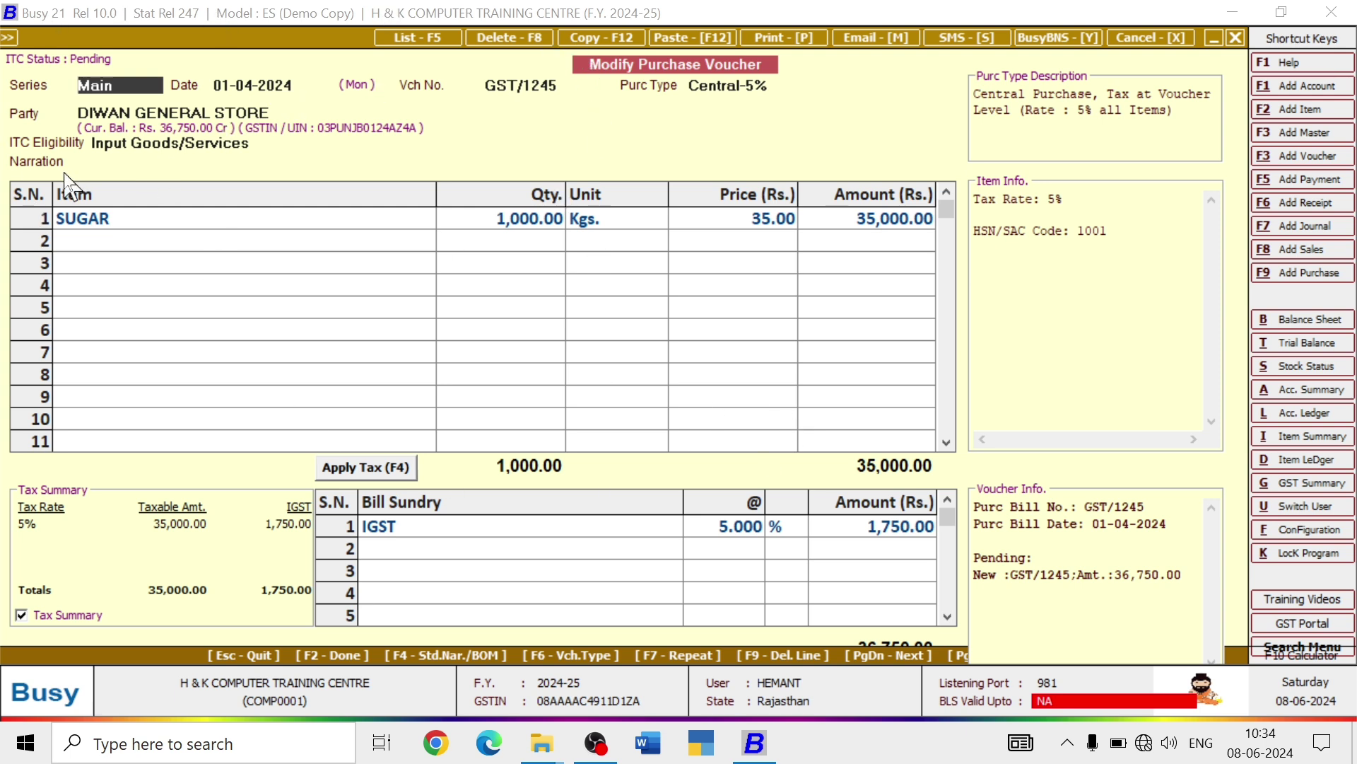
key("Escape")
key("Escape")
key("Escape")
key("Escape")
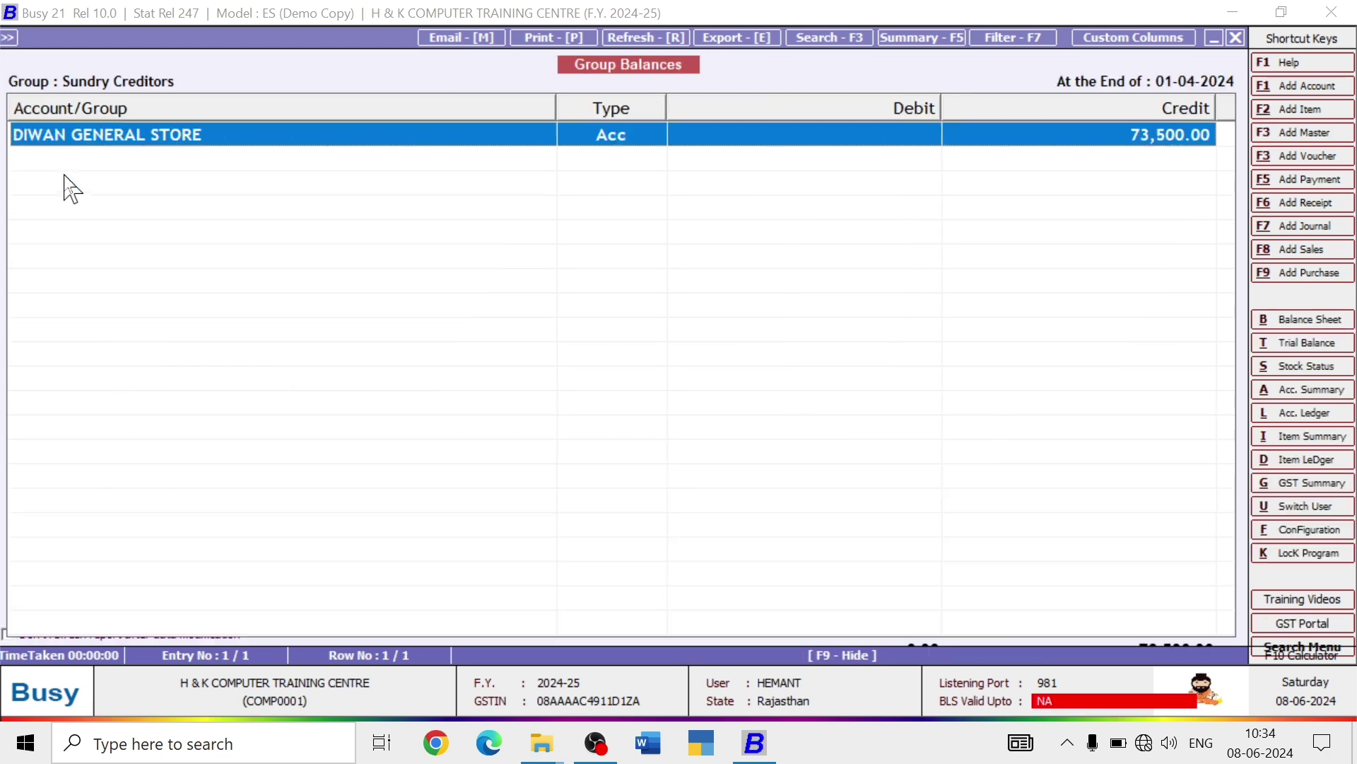
key("Escape")
key("Escape")
key("Escape")
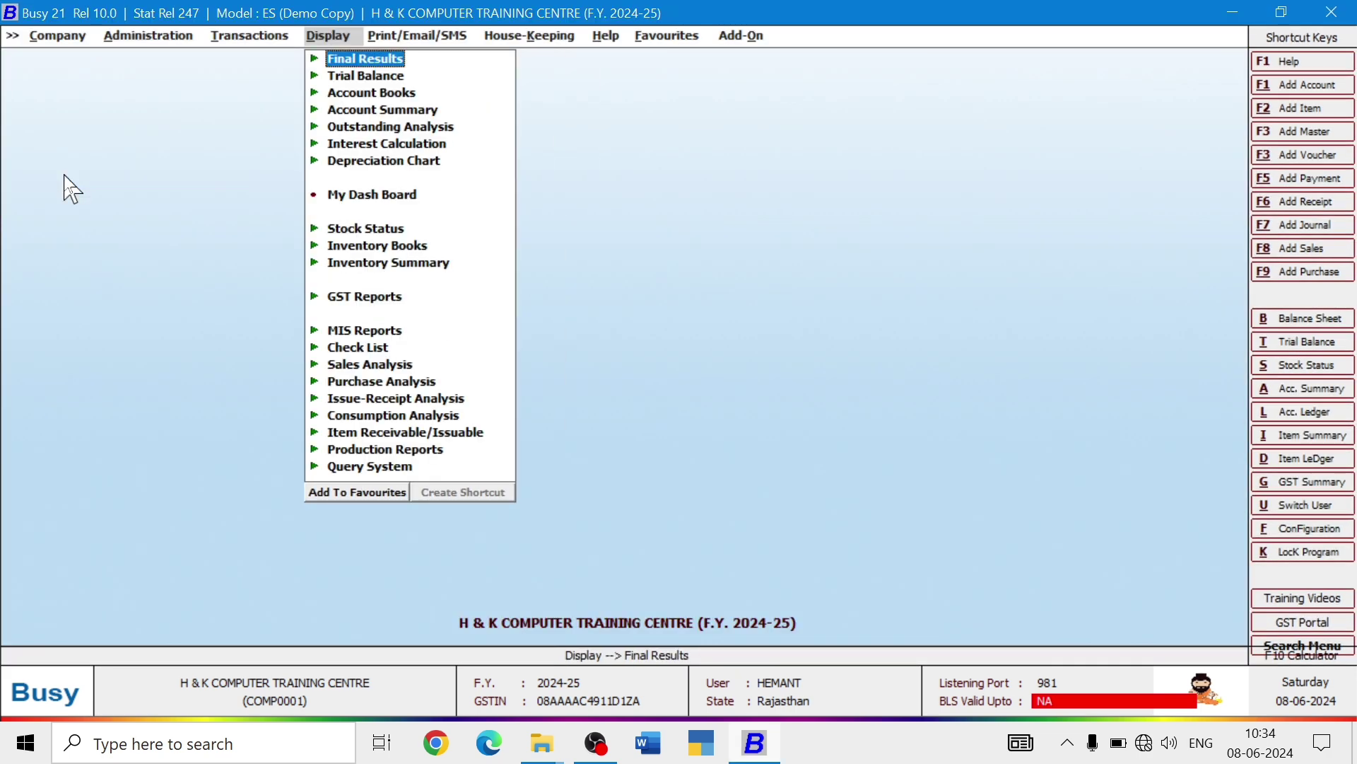
- Start a new purchase voucher in the Main series dated 02-04-2024 with voucher number GST/12458
key("Left")
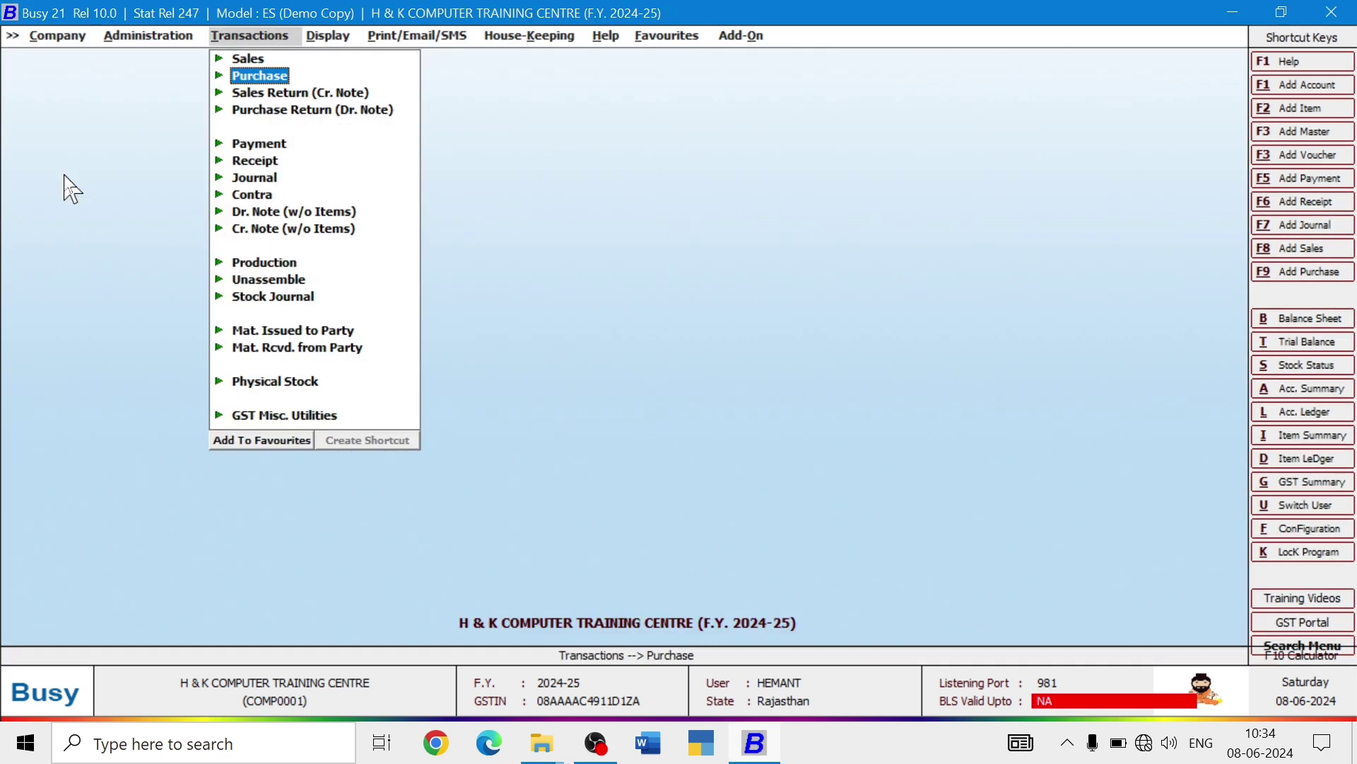
key("Return")
key("Return")
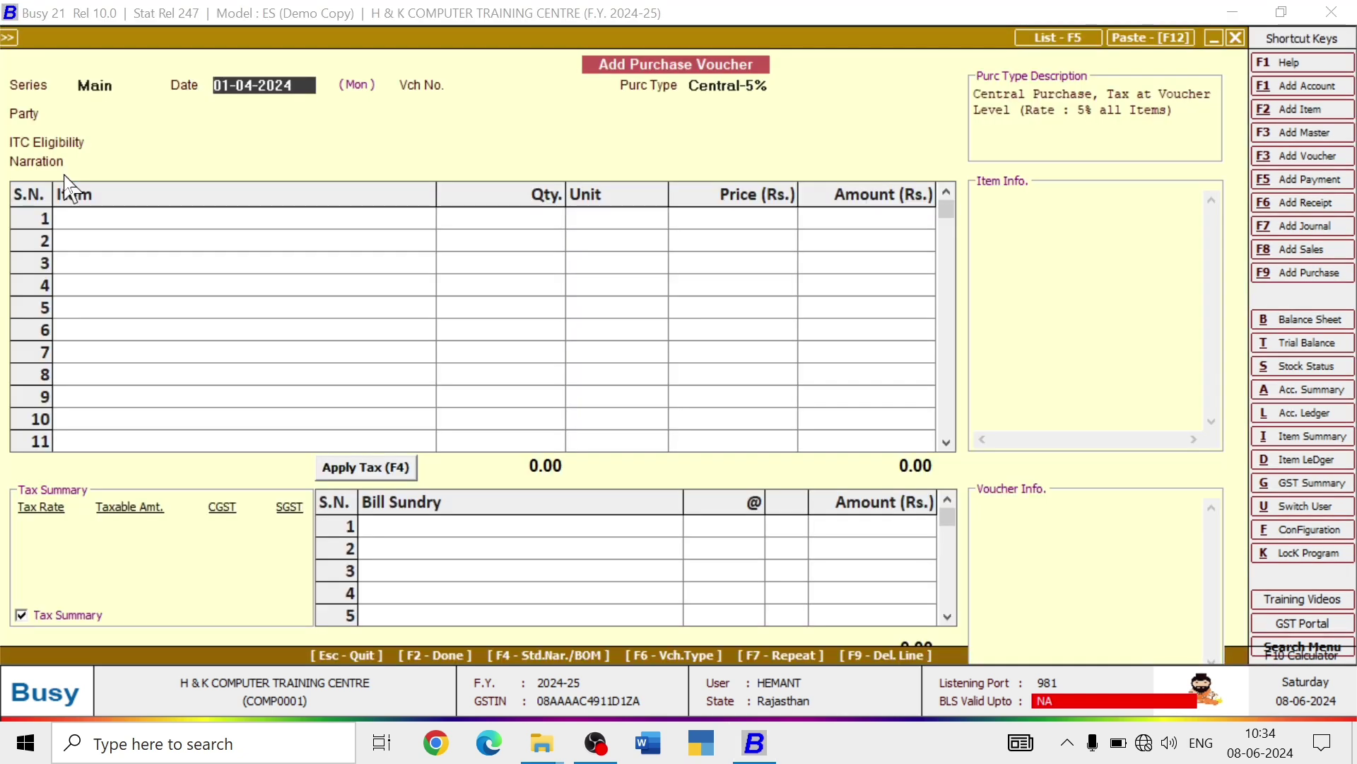
type("2")
key("Return")
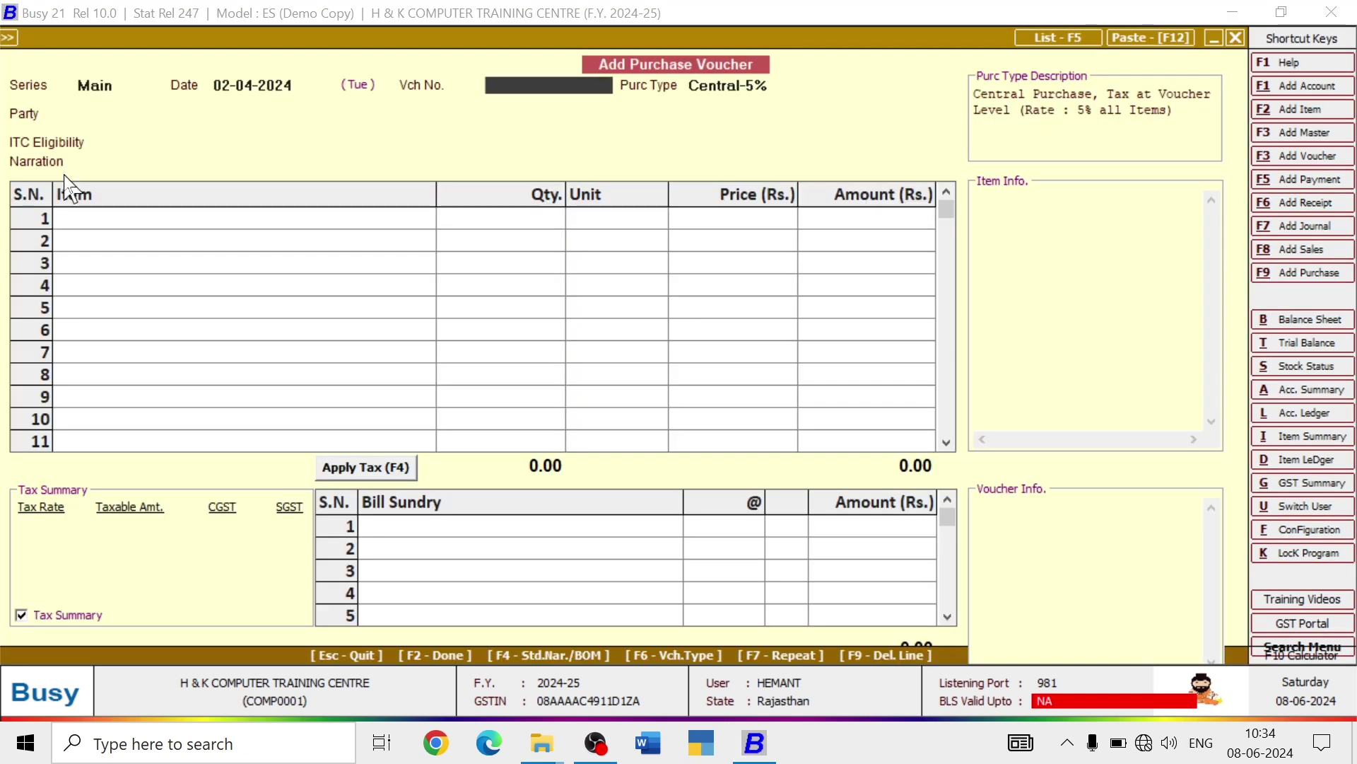
type("GST/12458")
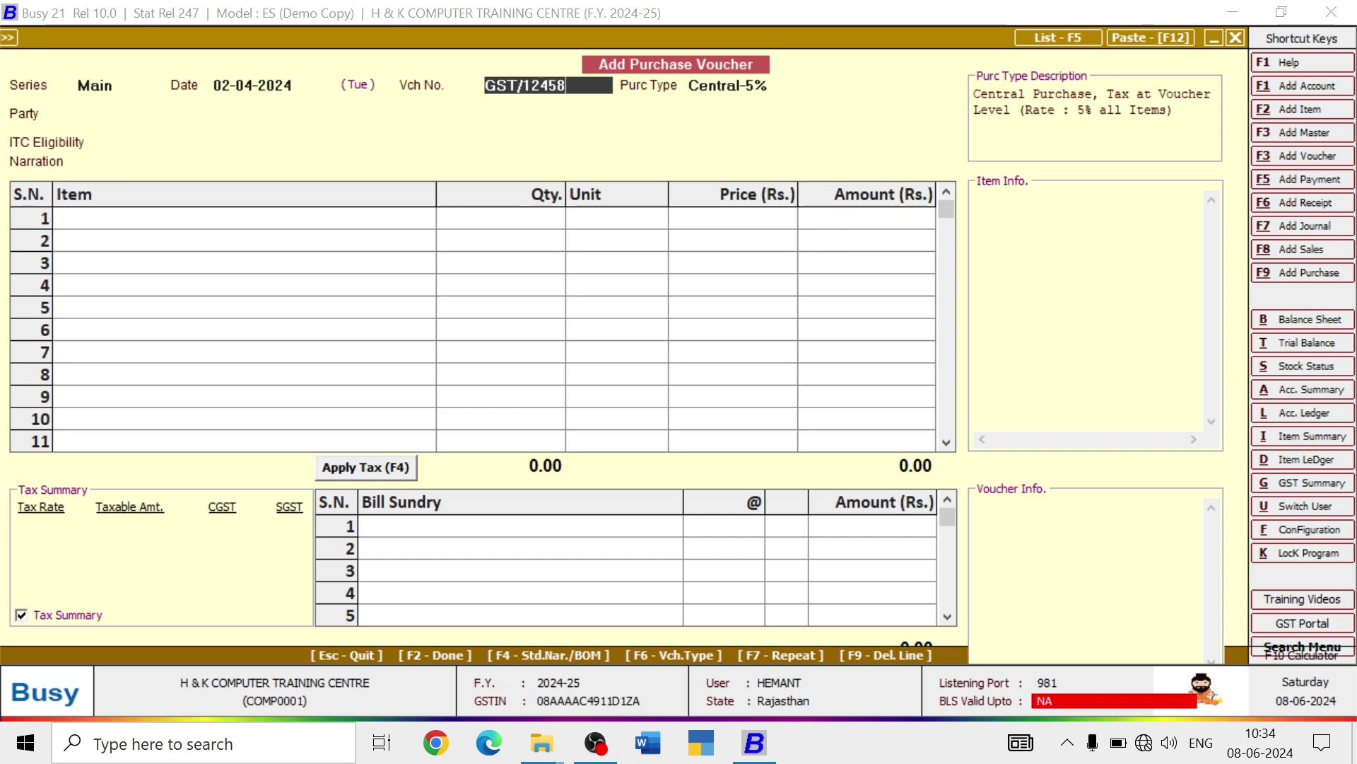
key("Return")
- Set the voucher's purchase type to Local-12%
type("LO")
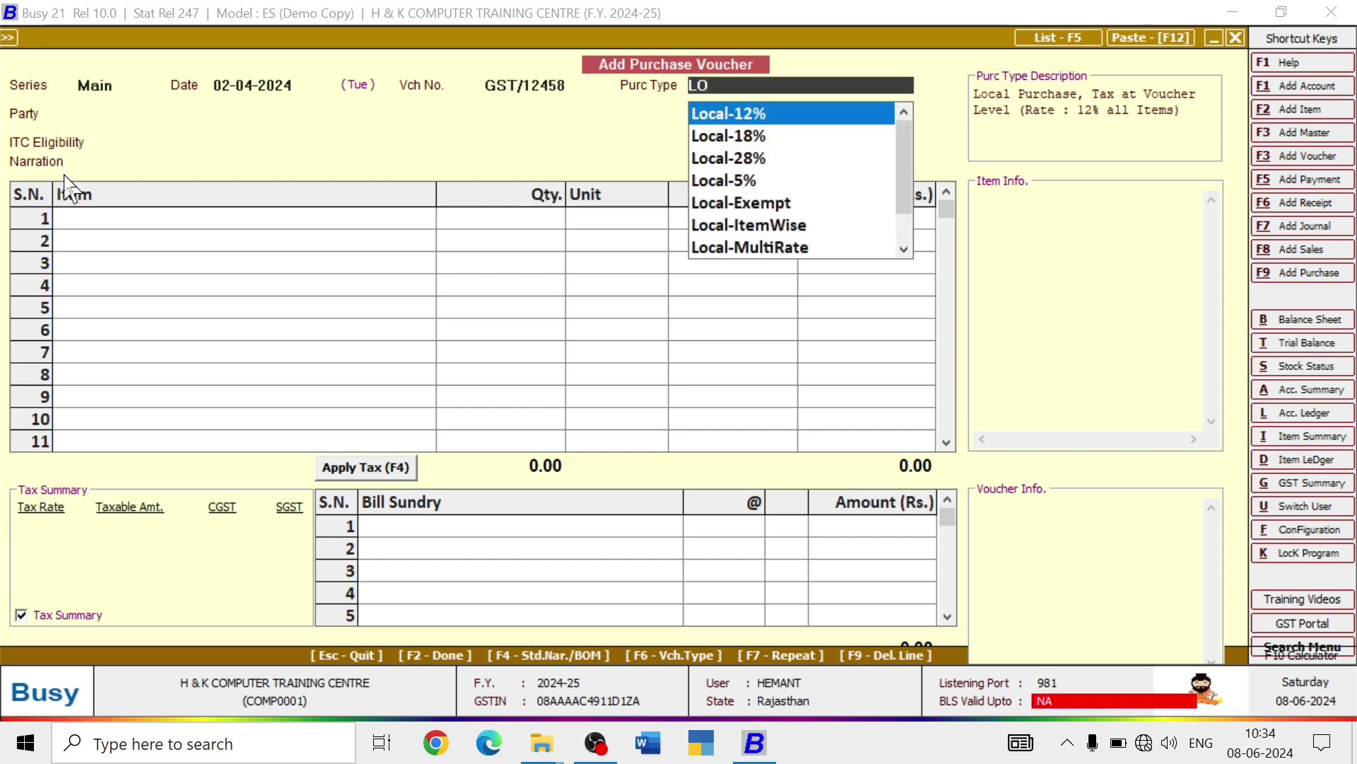
key("Down")
key("Up")
key("Return")
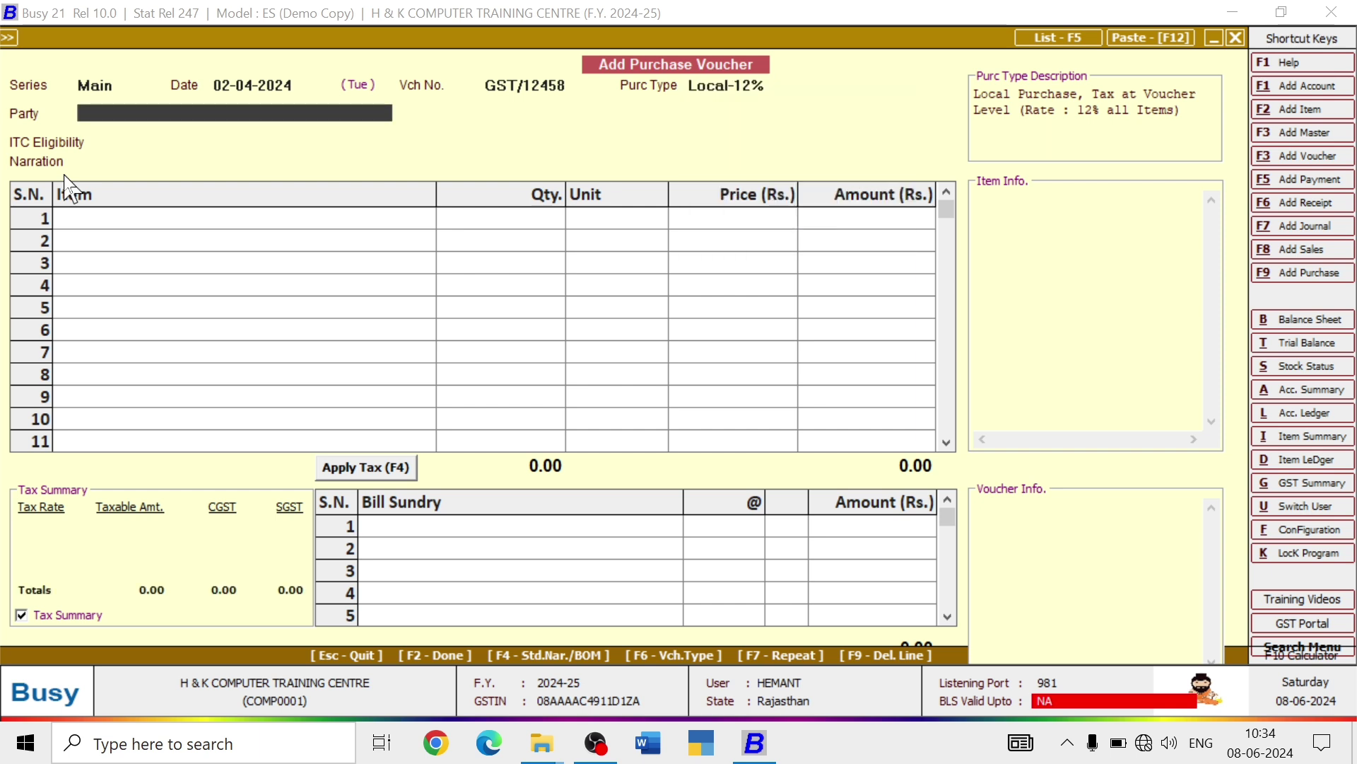
- Choose PARVATI STORE as the party, continuing past the GSTIN check, with ITC eligibility Input Goods/Services and no narration
type("PA")
key("Return")
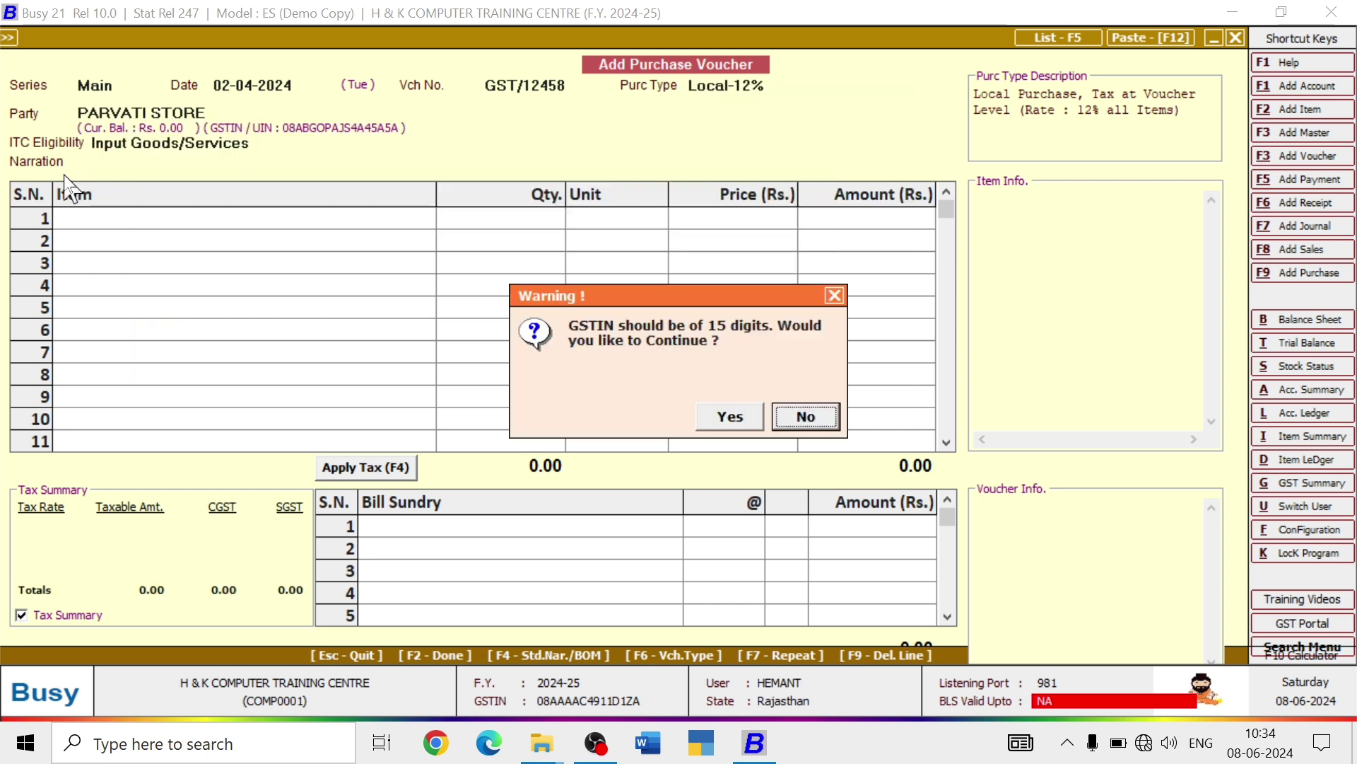
key("Left")
key("Return")
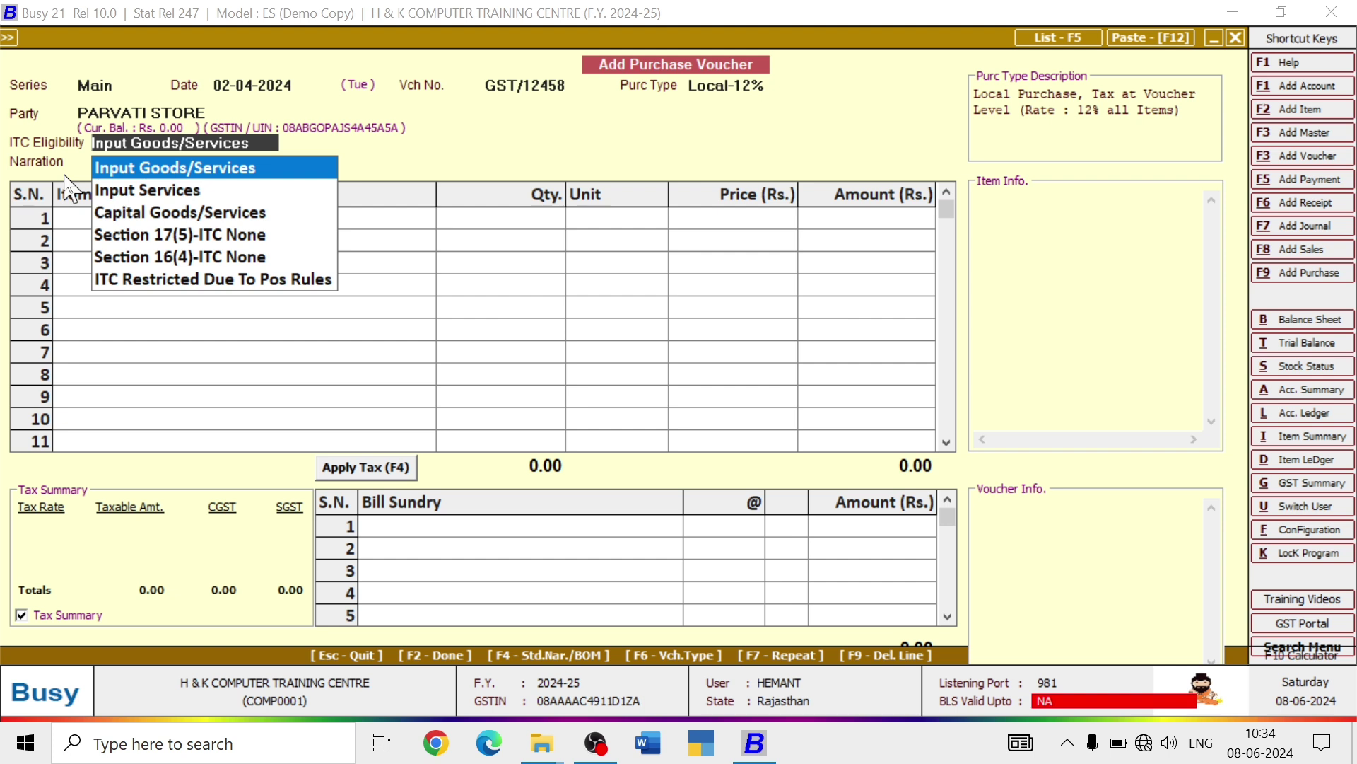
key("Return")
key("Return")
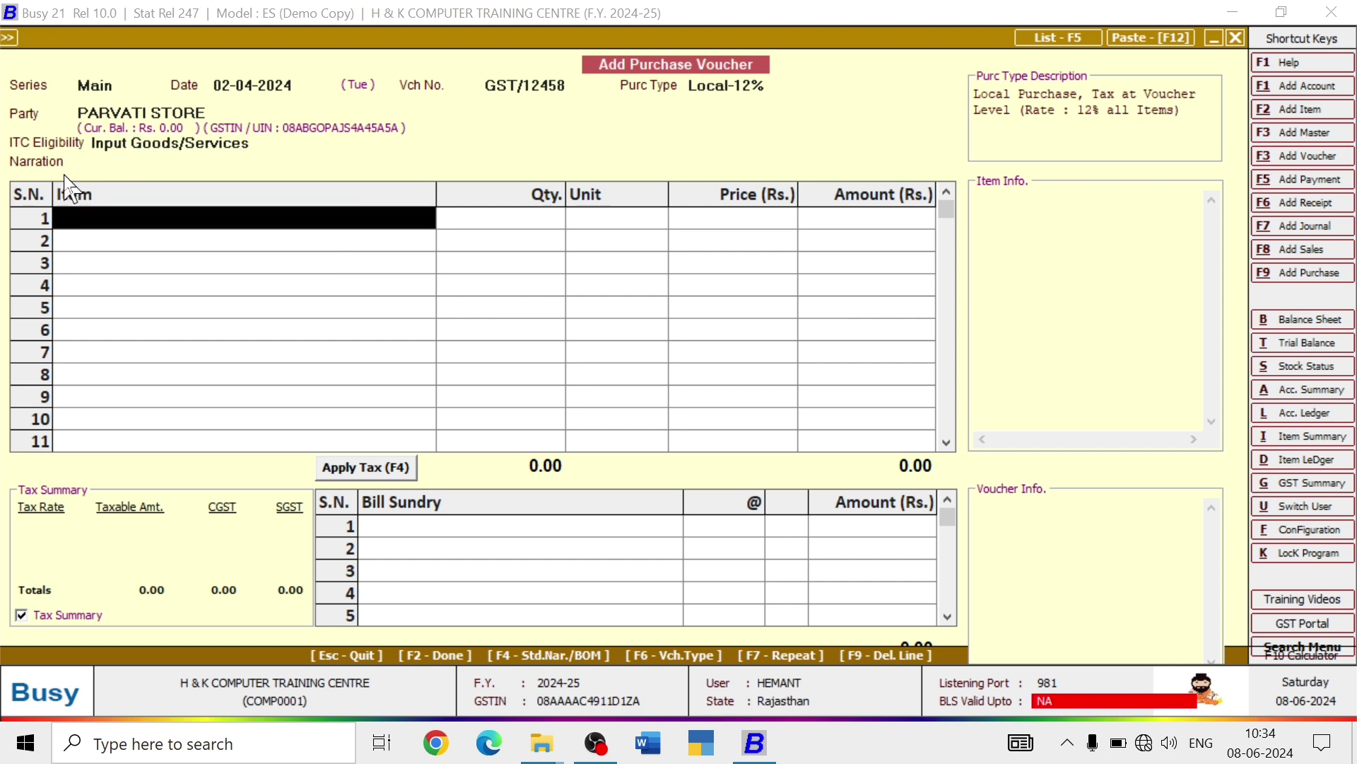
- Enter 100 BTL of BABA RAM DEV MUSTARD OIL @ 500ML BTL at Rs. 60.00 each as the only item
type("must")
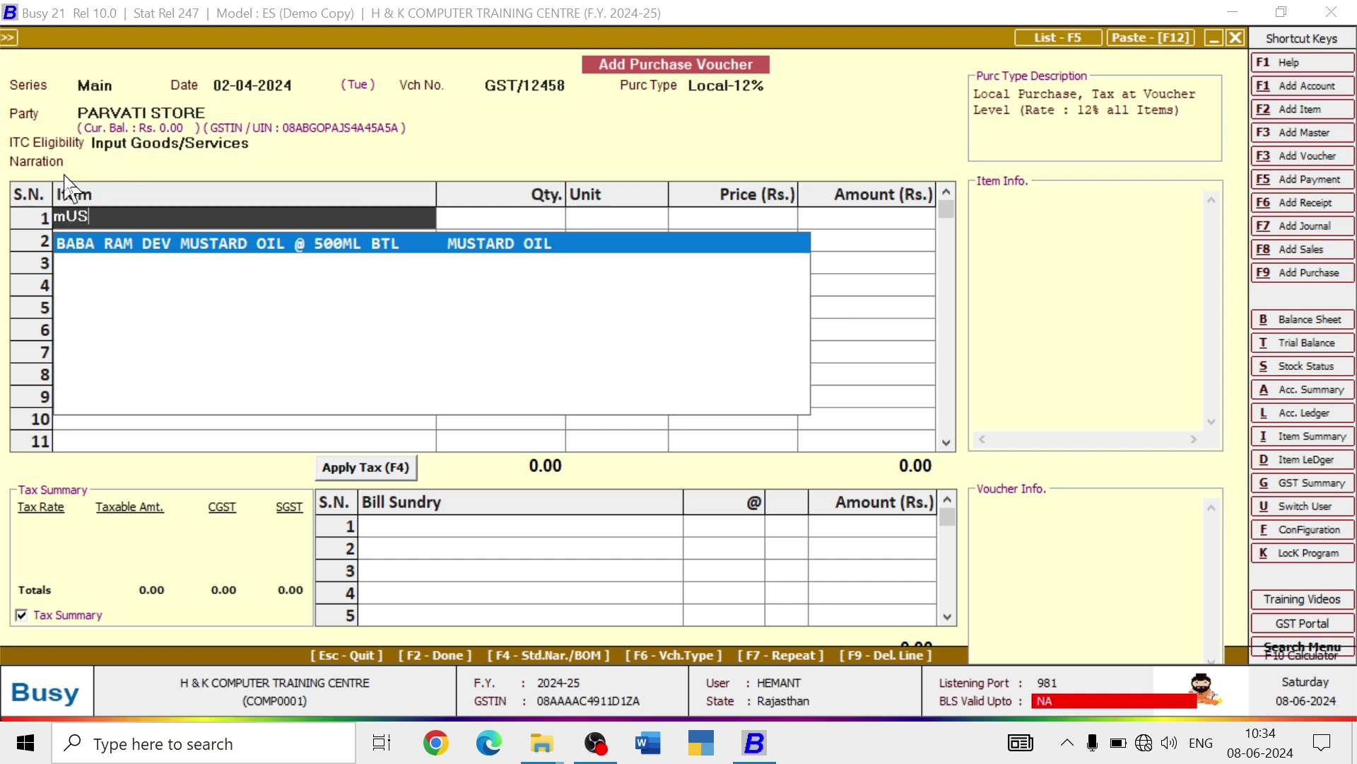
key("Return")
key("Return")
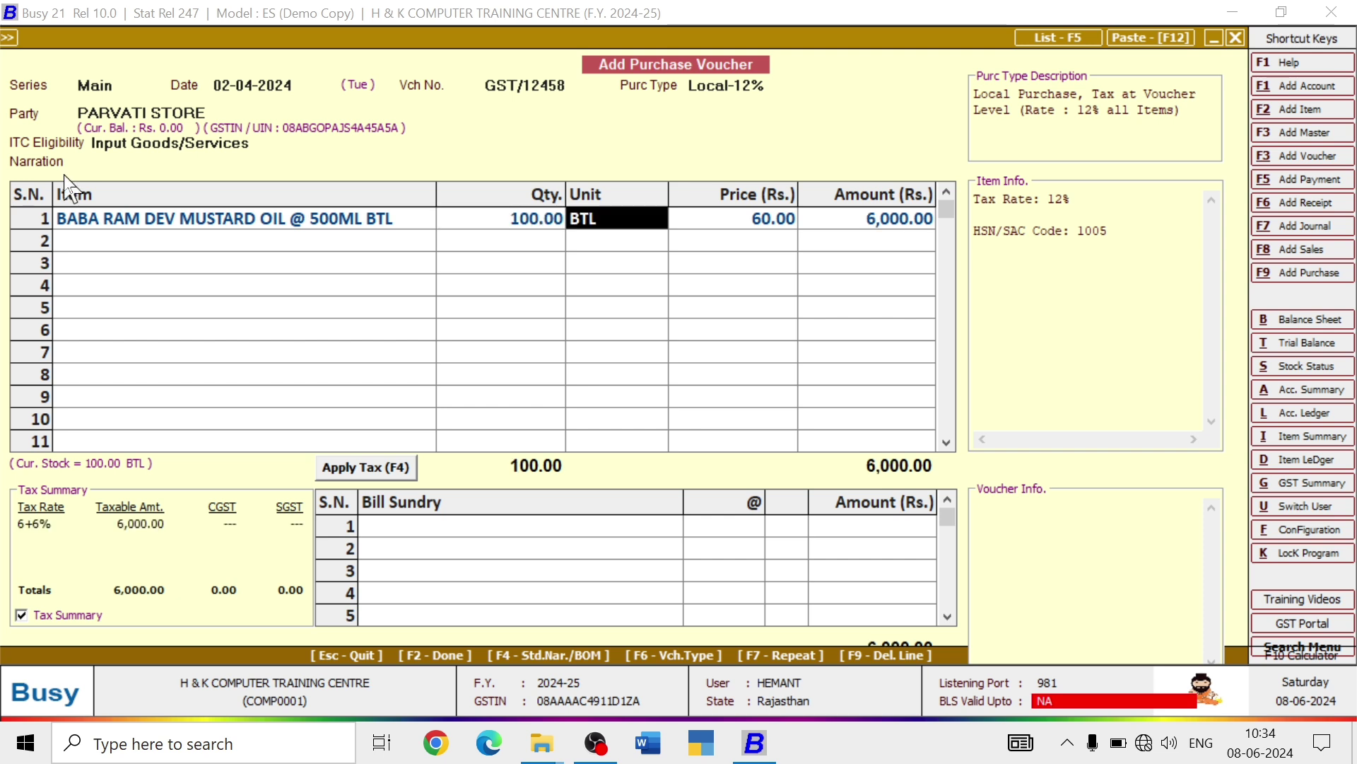
key("Return")
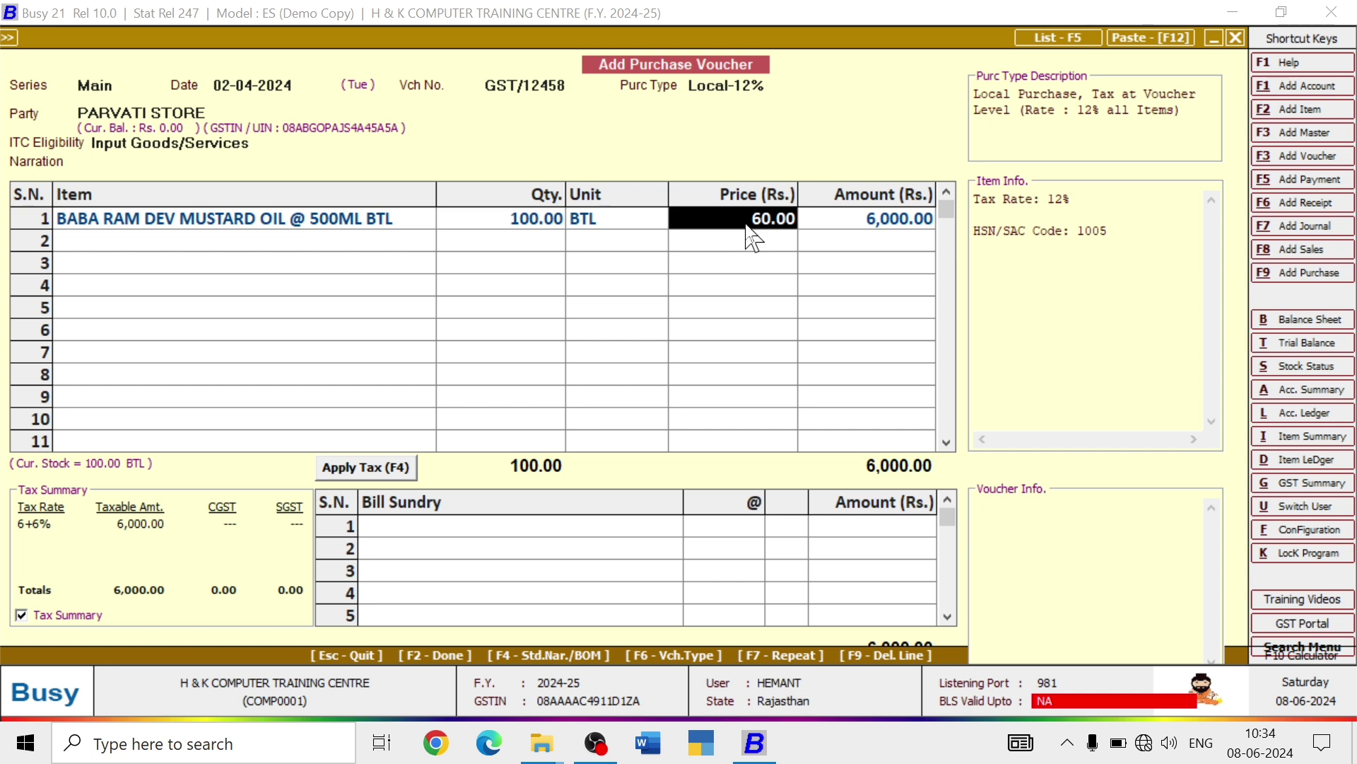
key("Return")
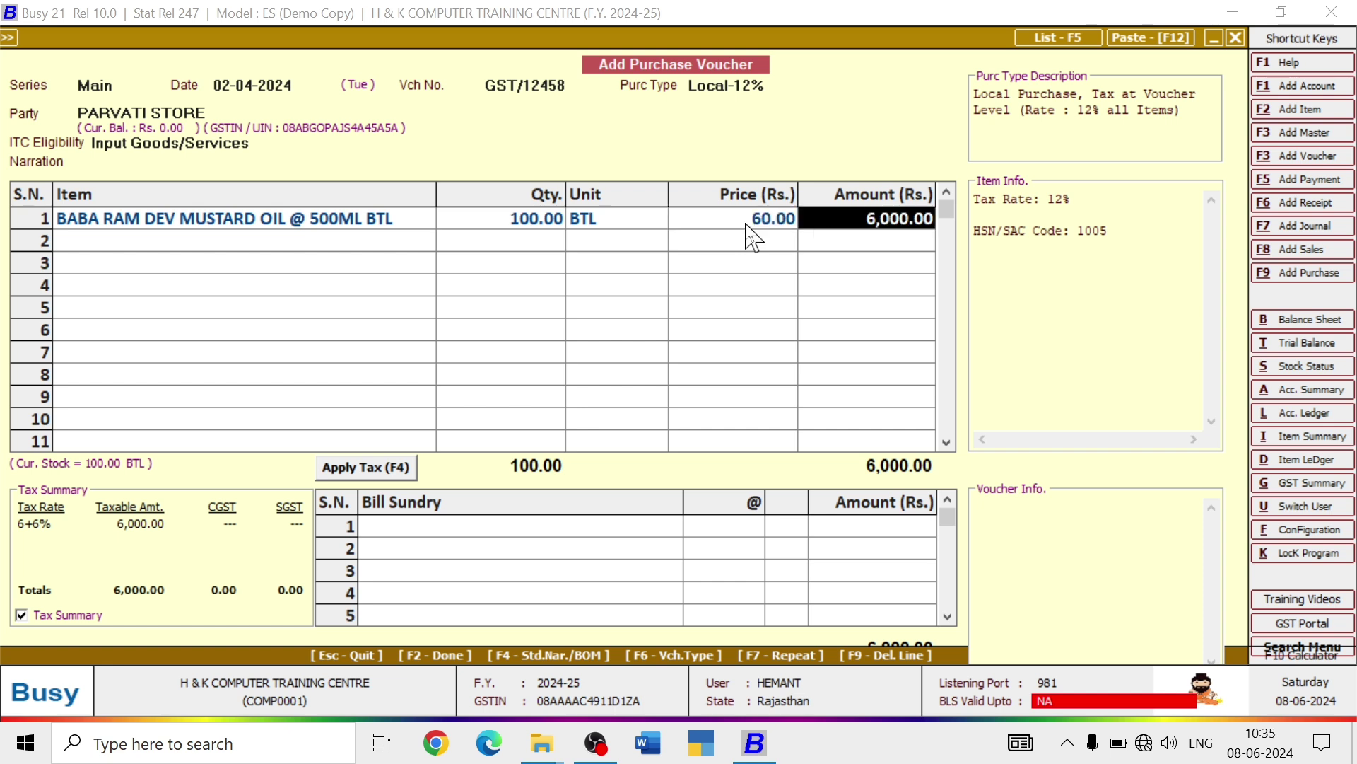
key("Return")
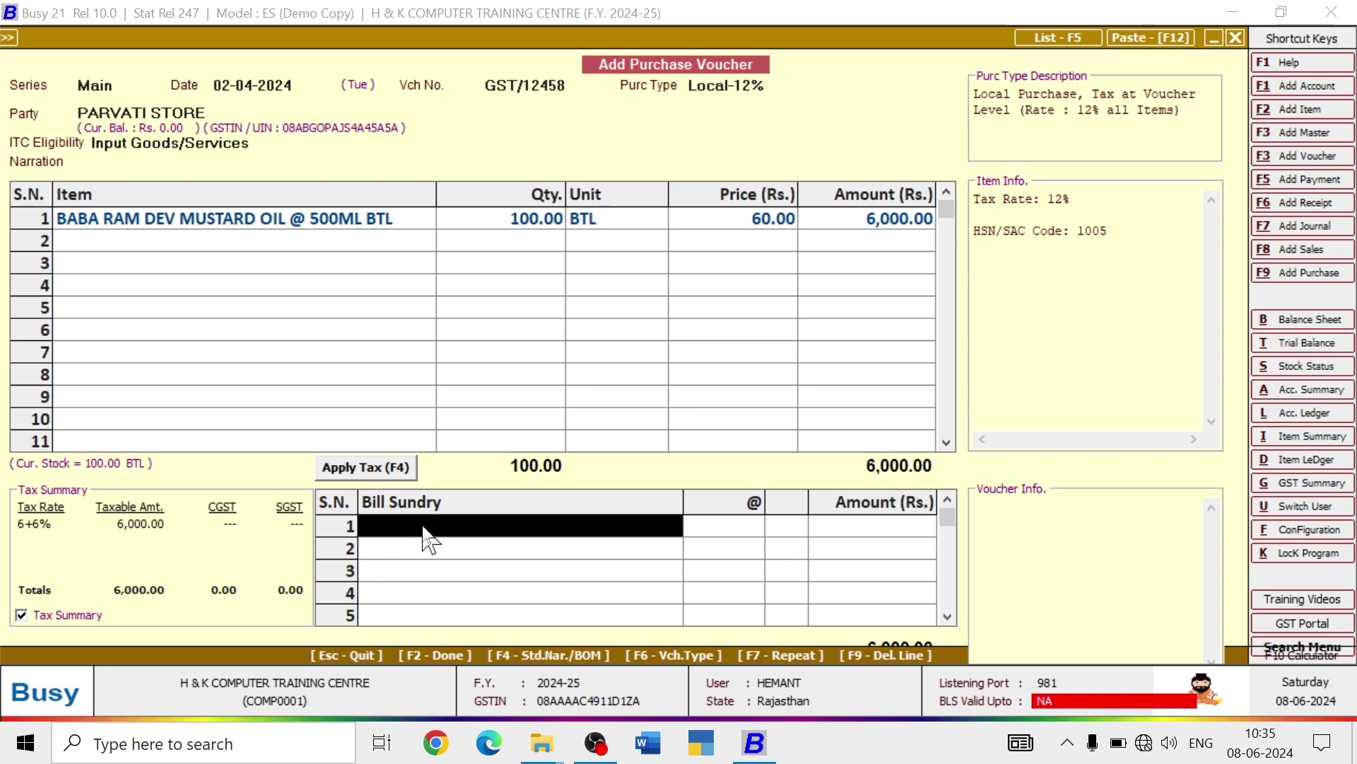
- Add CGST and SGST at 6% each, continue past the GSTIN check, and accept bill GST/12458 dated 02-04-2024 for GST reporting
type("cg")
key("Return")
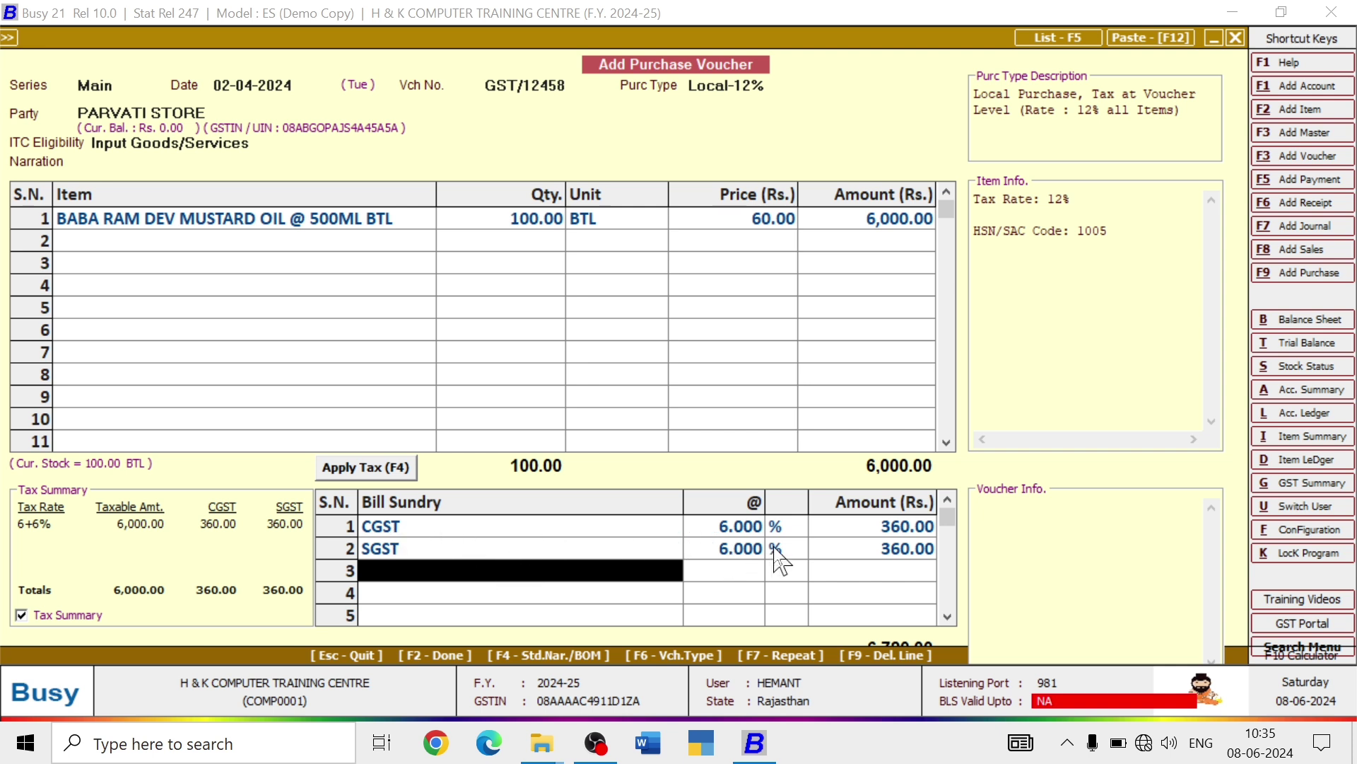
key("Return")
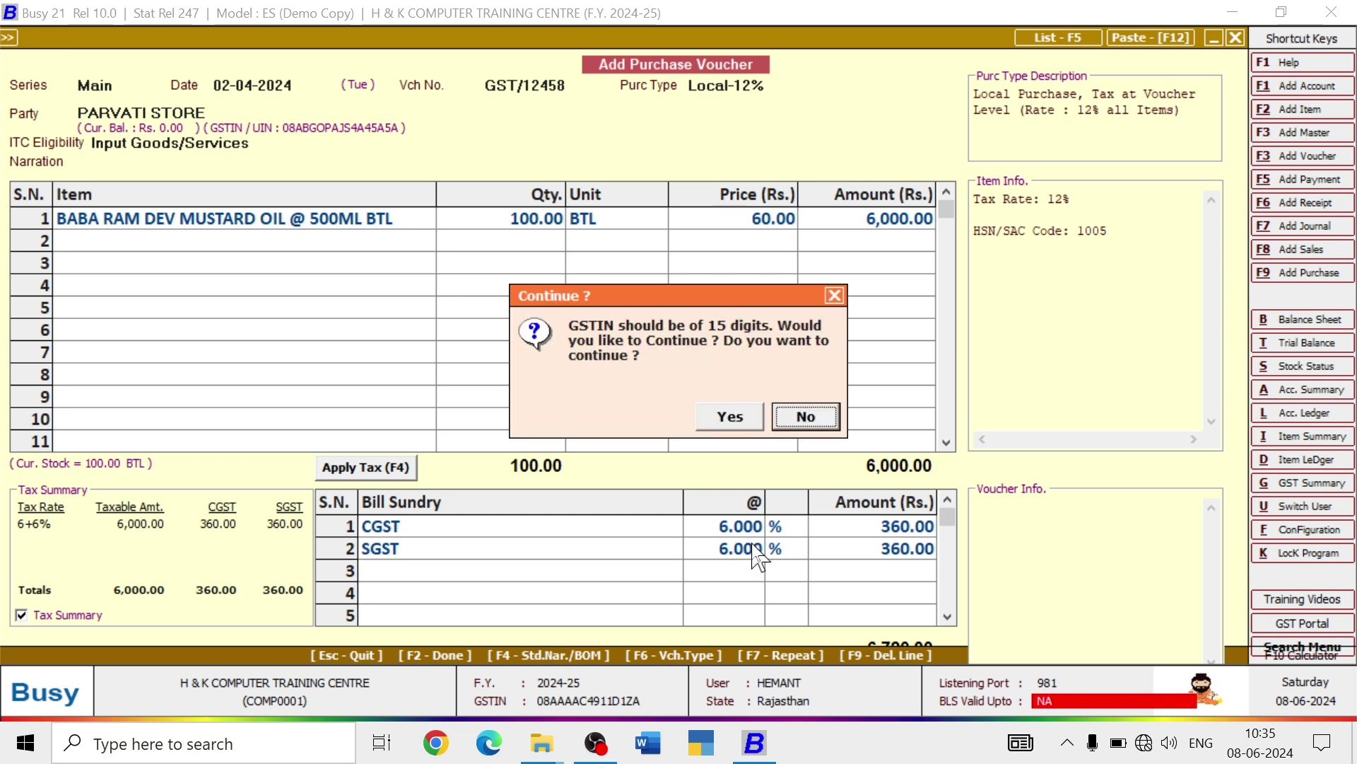
left_click(728, 416)
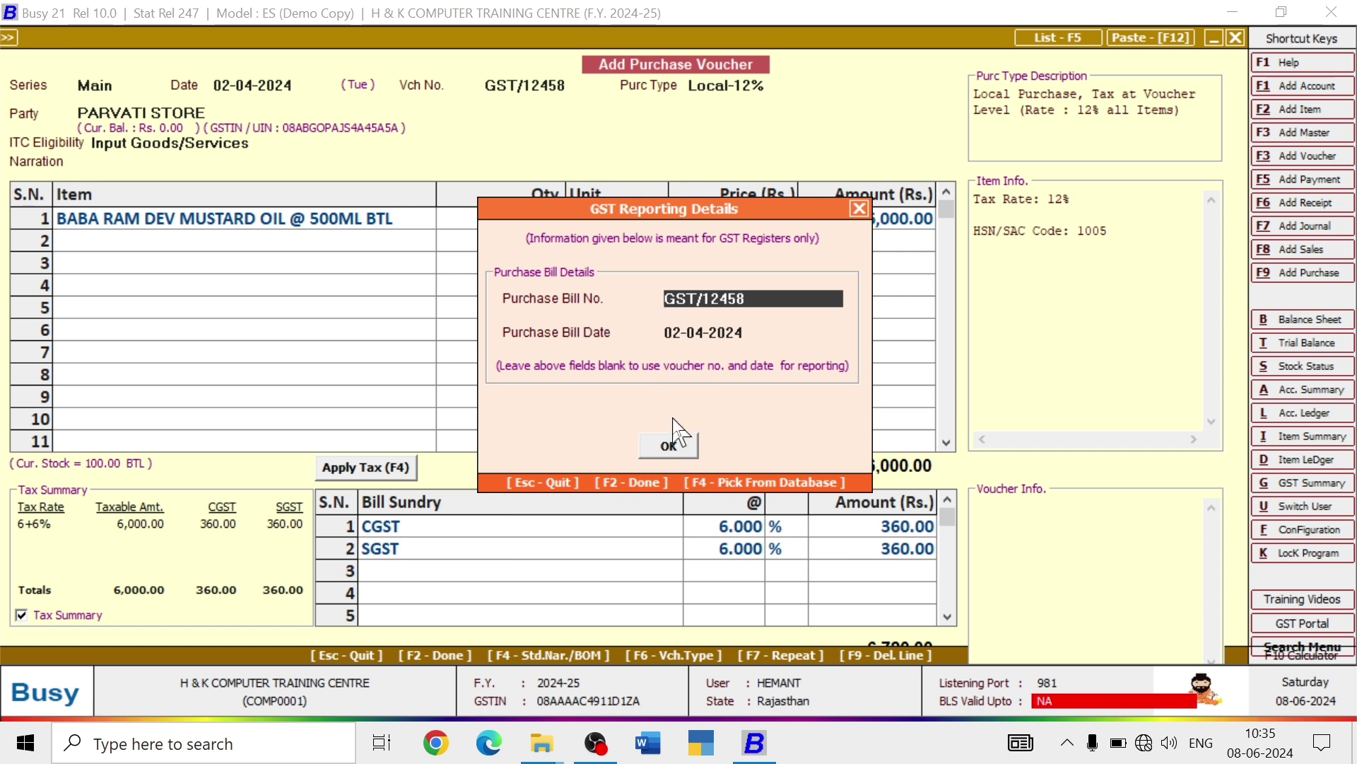
left_click(669, 445)
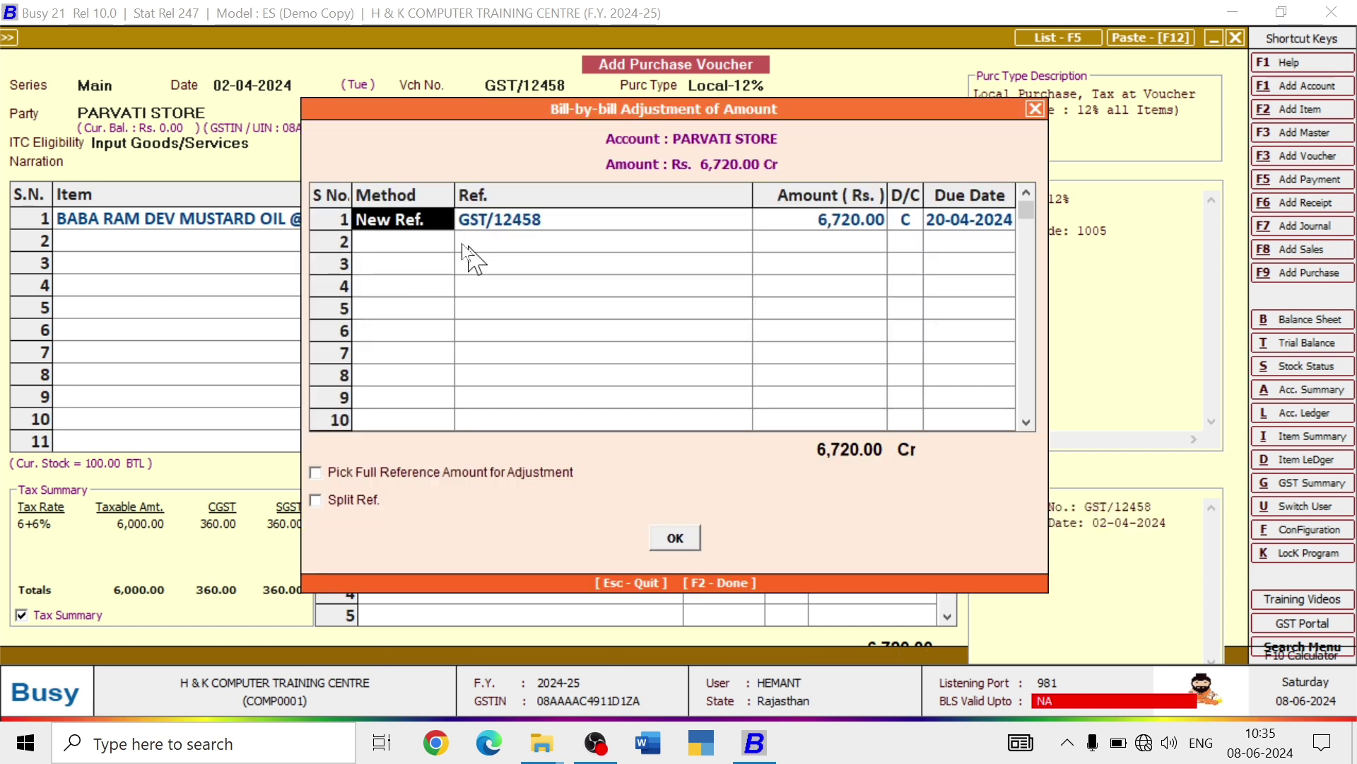
- Accept the new bill reference GST/12458 for PARVATI STORE and save the voucher
left_click(676, 539)
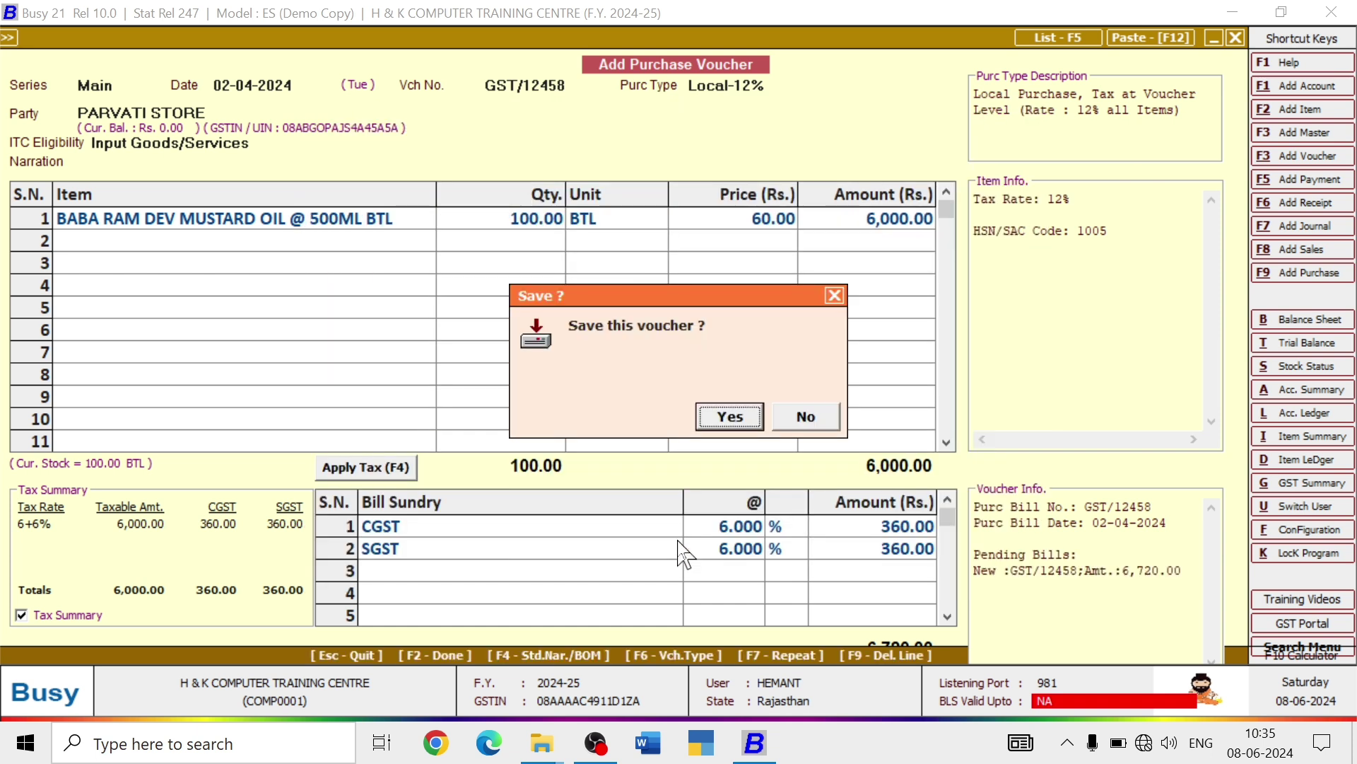
left_click(731, 416)
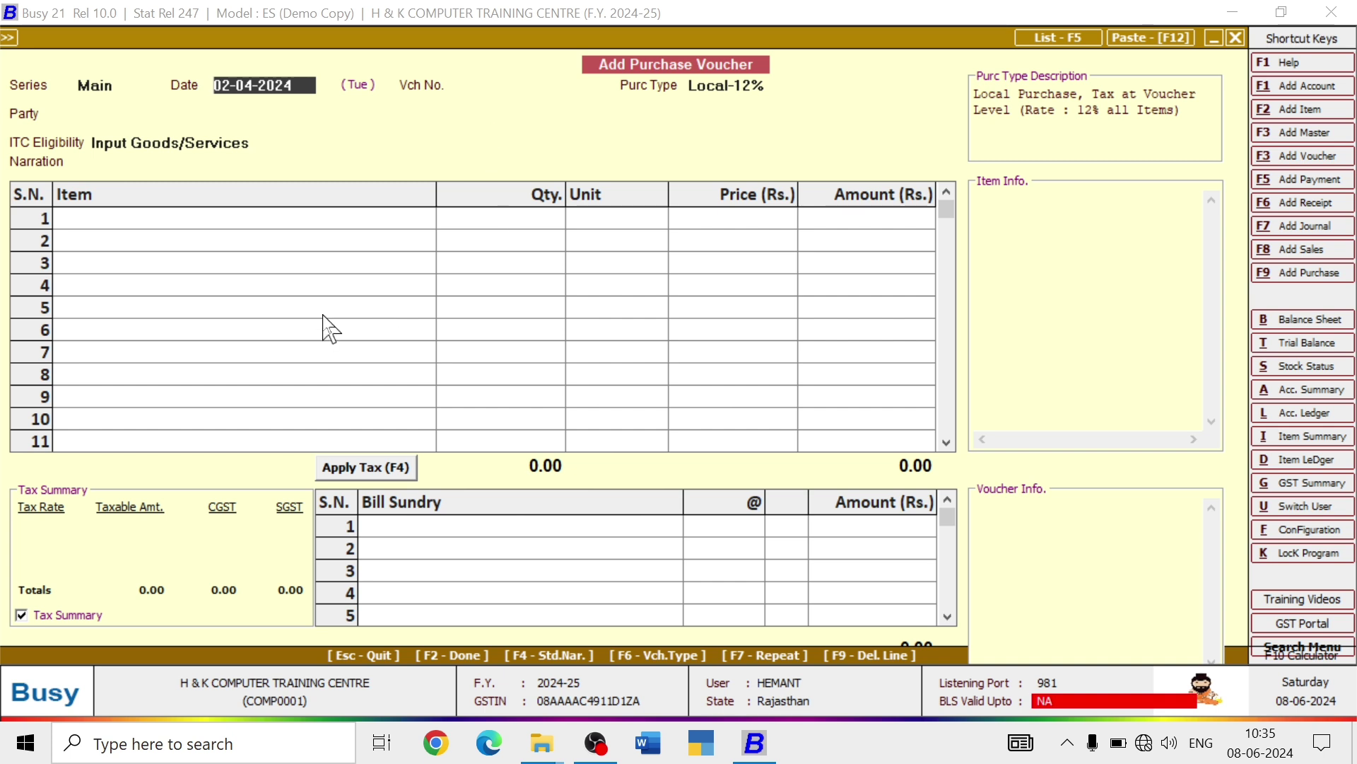
- Date the new purchase voucher 03-04-2024 and give it voucher number GST/1000
key("Return")
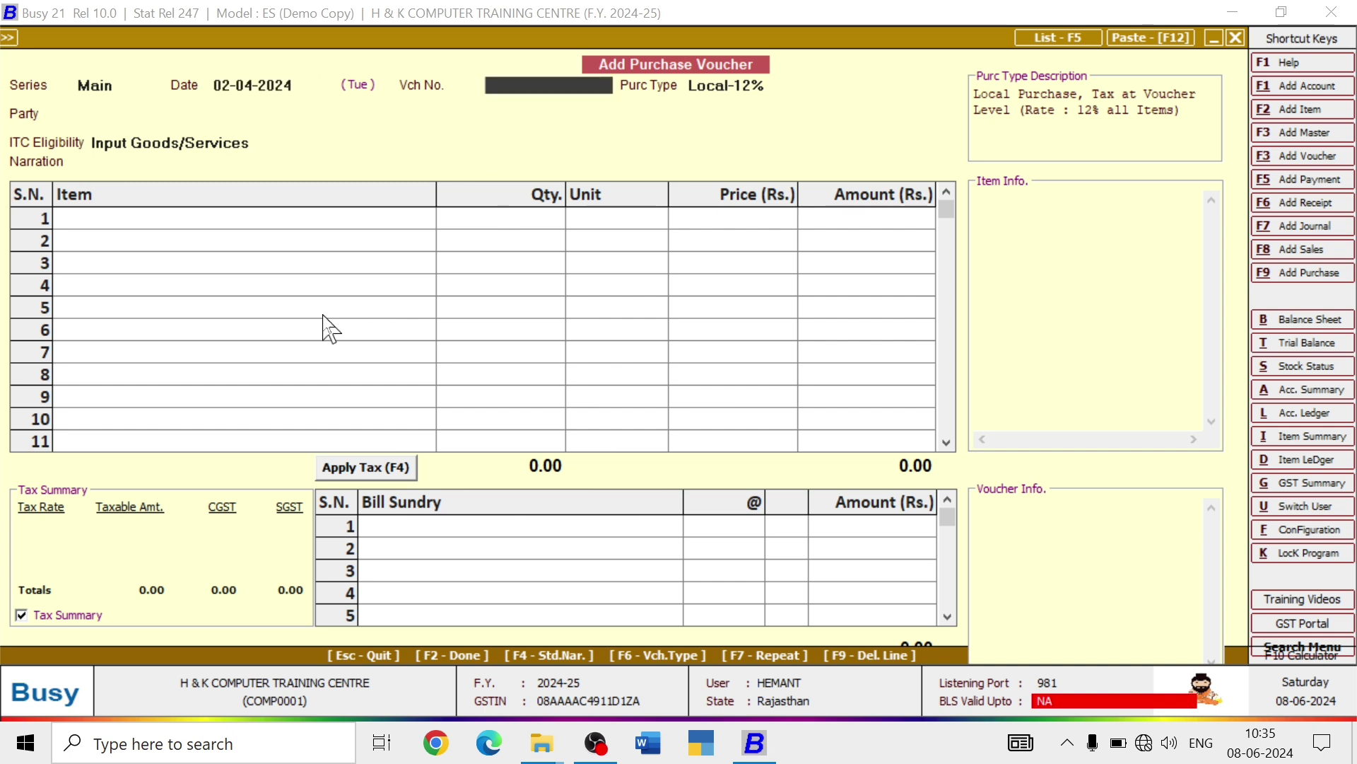
key("shift+Tab")
type("3")
key("Return")
type("GST/1000")
key("Return")
- Set the purchase type of voucher GST/1000 to Local-MultiRate
key("Down")
key("Down")
key("Down")
key("Down")
key("Down")
key("Down")
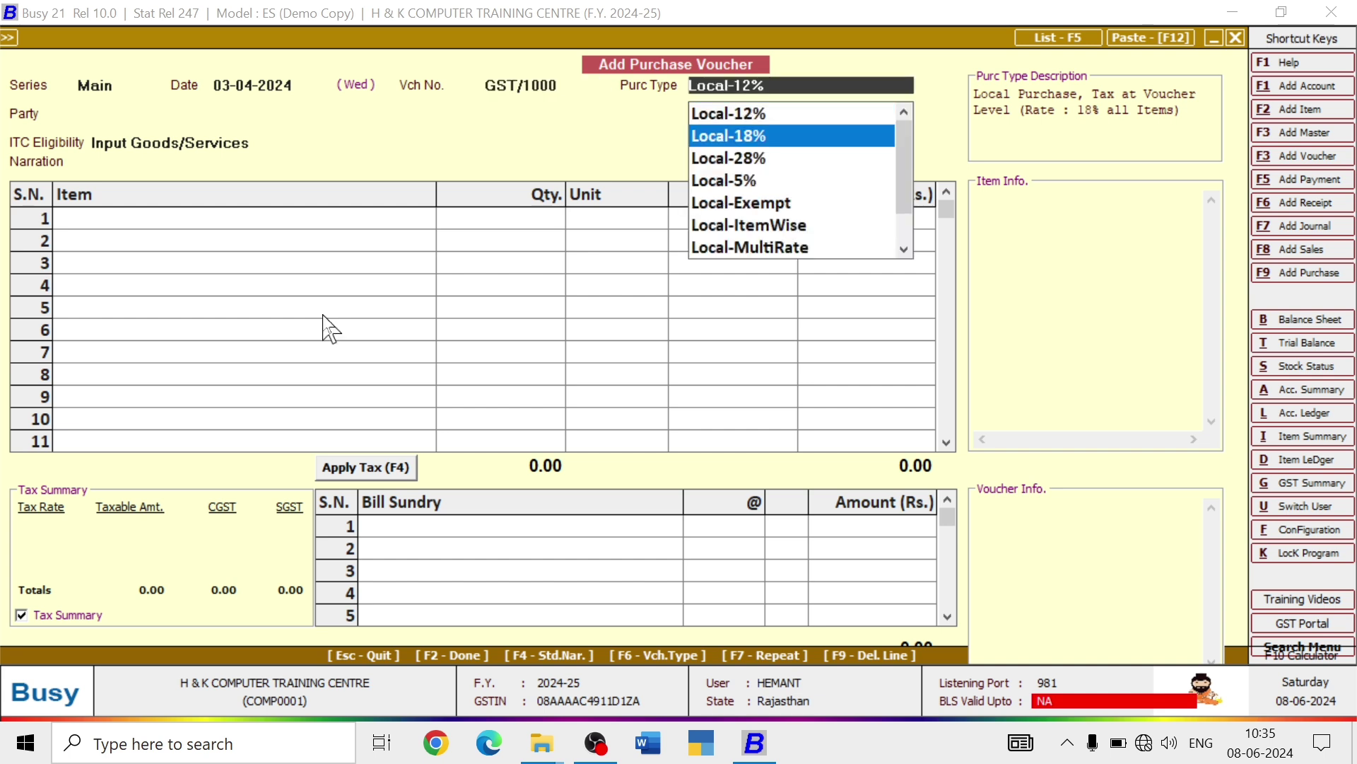
key("Return")
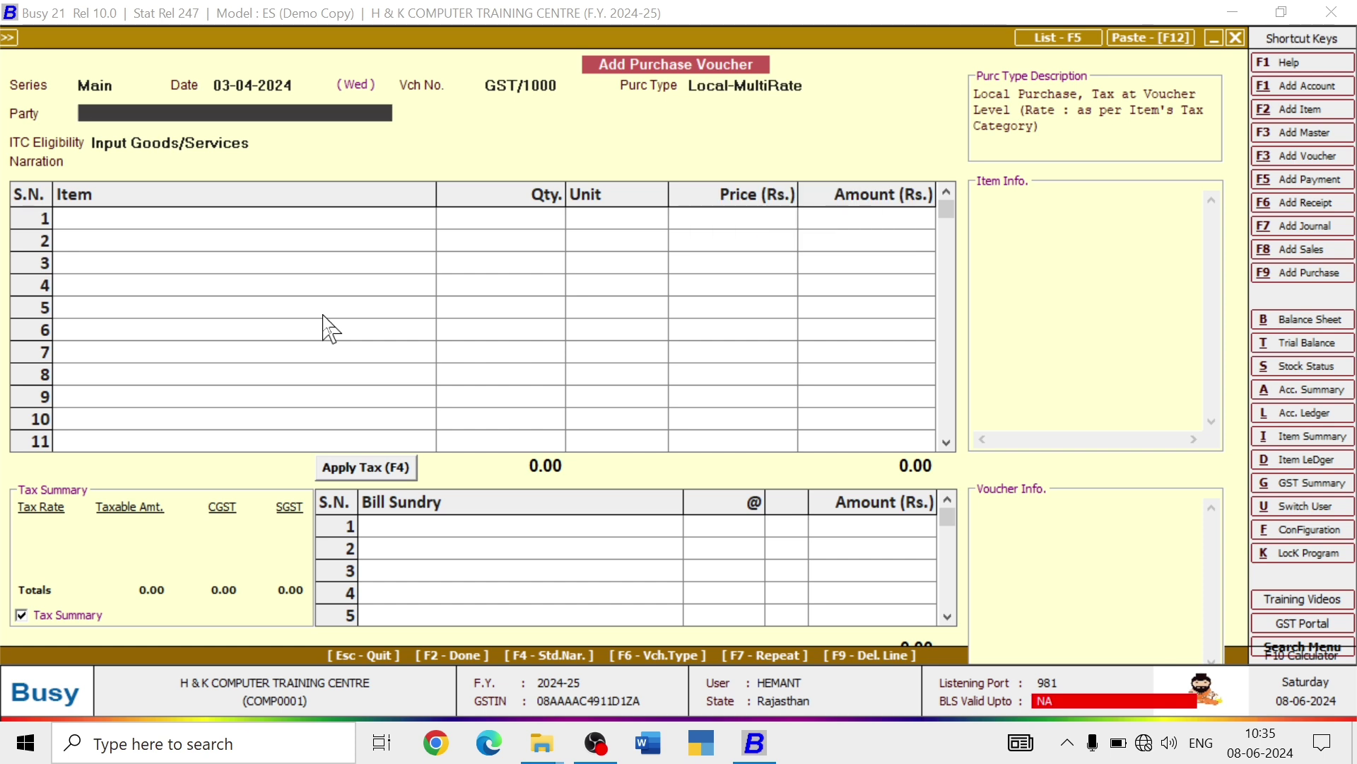
- Choose PARVATI STORE as the party past the GSTIN check, keeping ITC eligibility Input Goods/Services and leaving the narration empty
type("PAR")
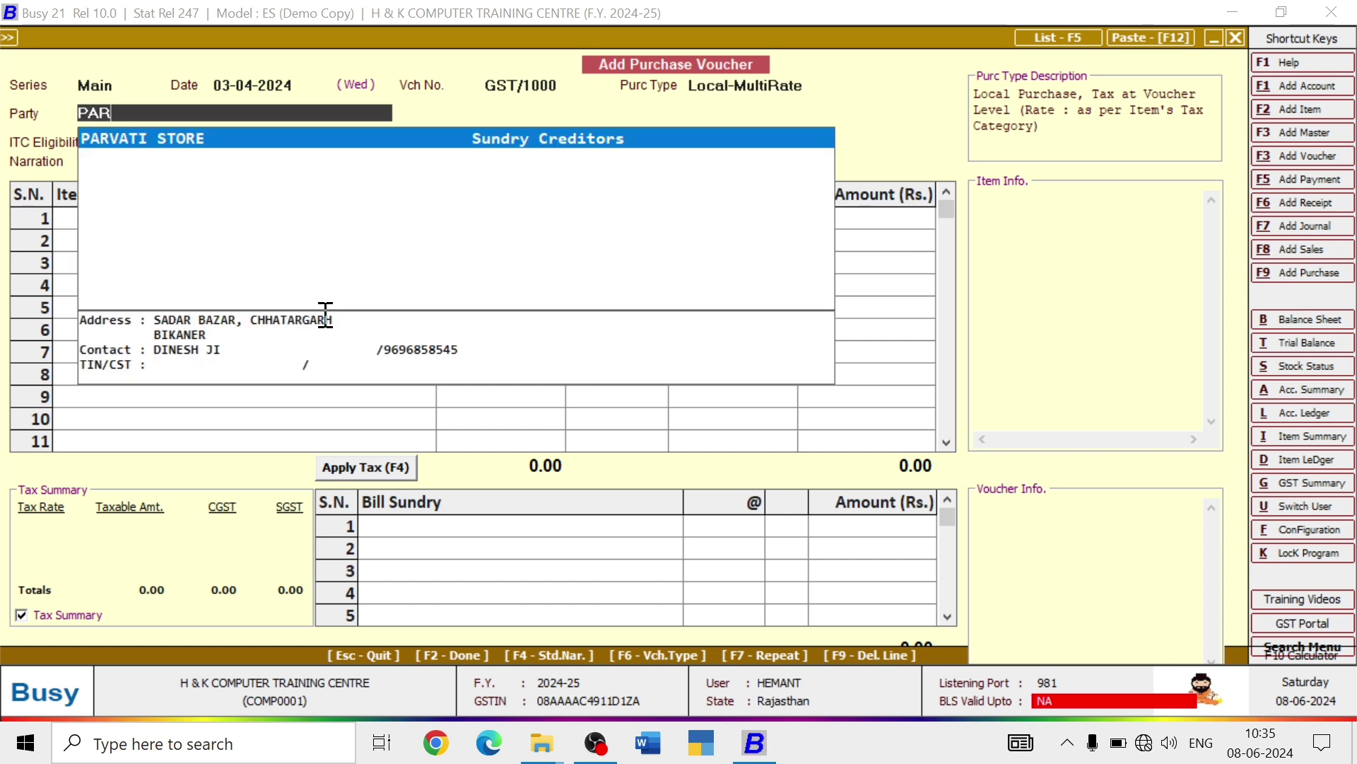
key("Return")
key("Left")
key("Return")
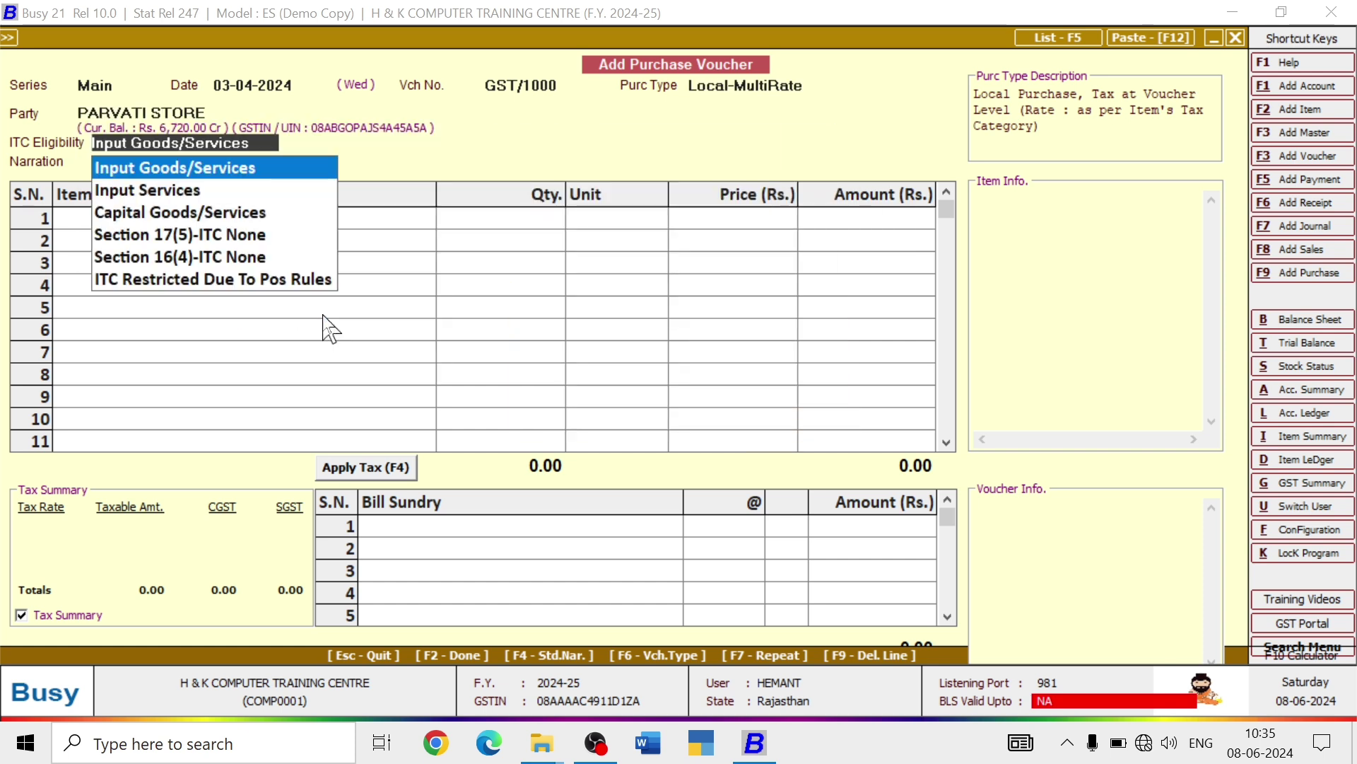
key("Return")
key("Return")
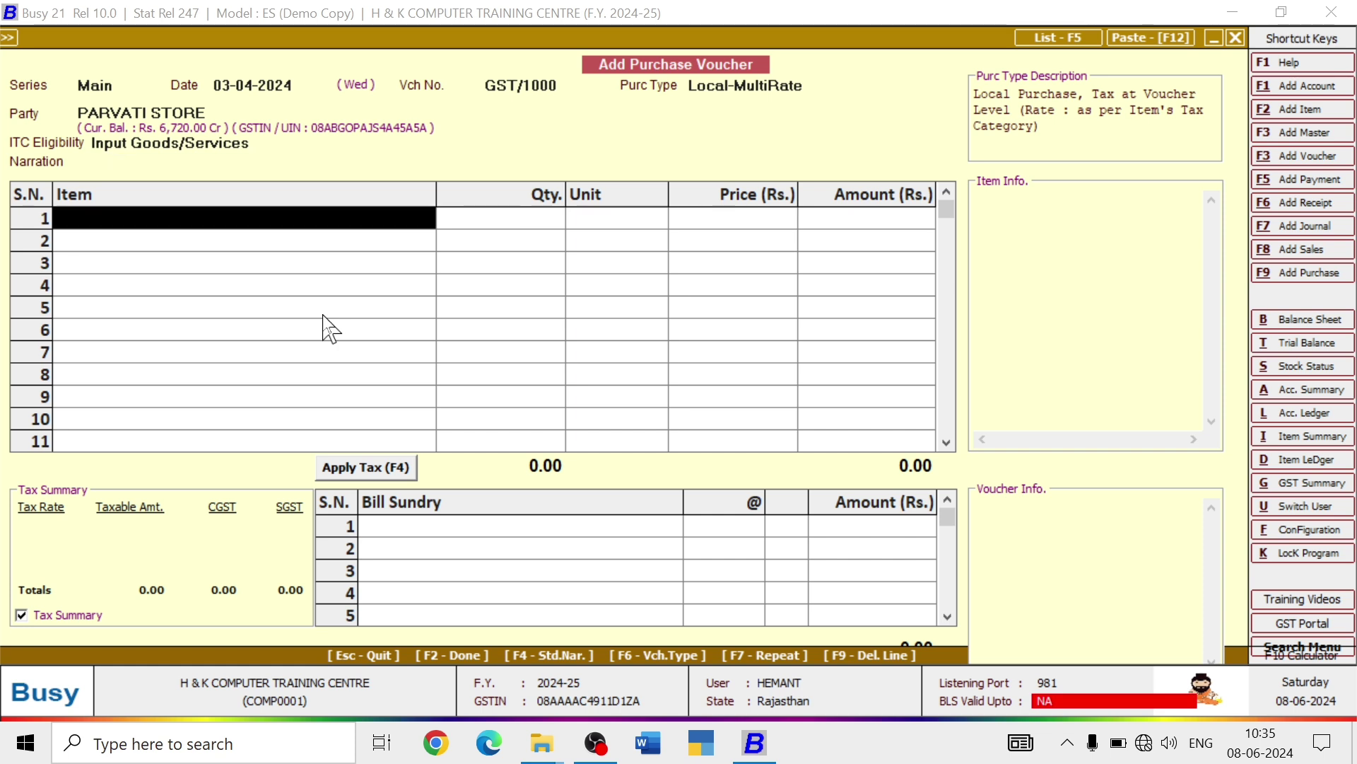
- Enter 500 Kgs. of SUGAR at Rs. 36.00 each as the first item
type("sU")
key("Return")
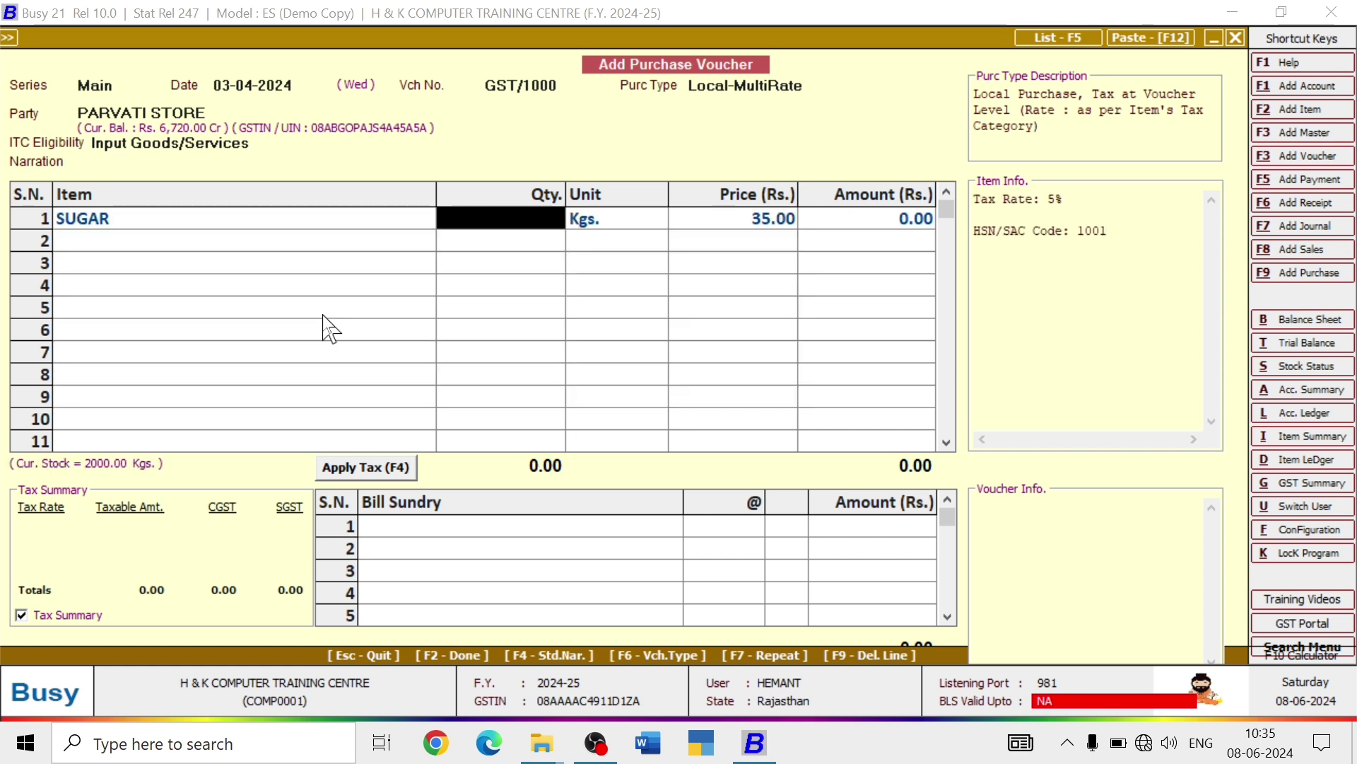
type("500")
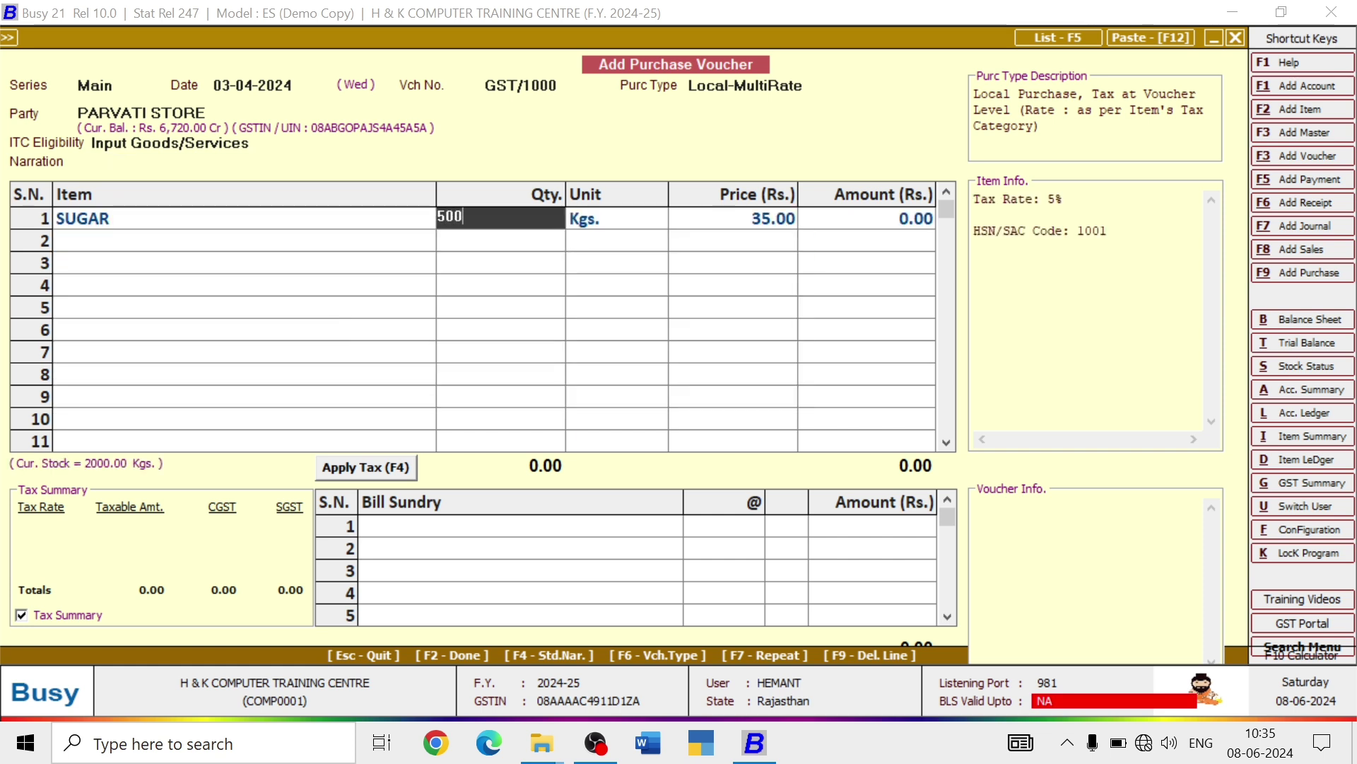
key("Return")
key("Return")
key("Return")
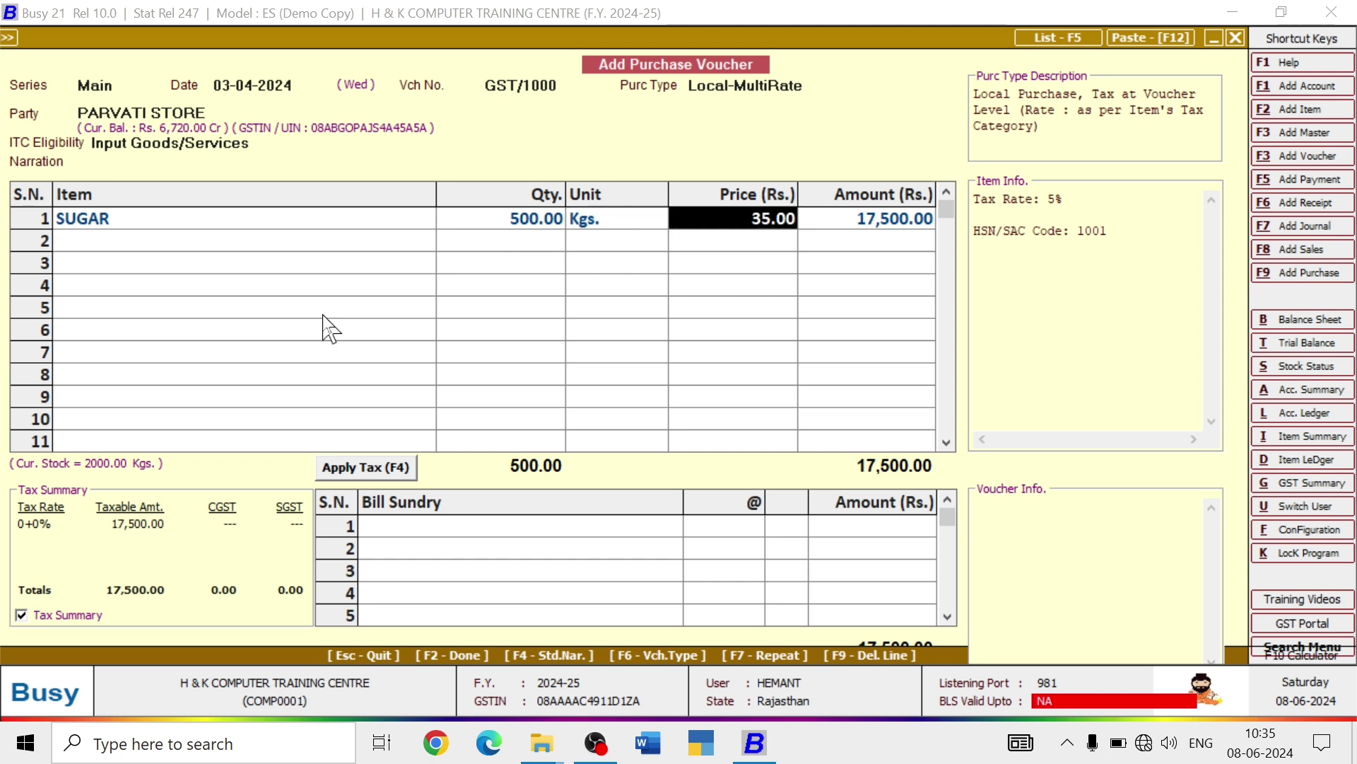
type("36")
key("Return")
key("Return")
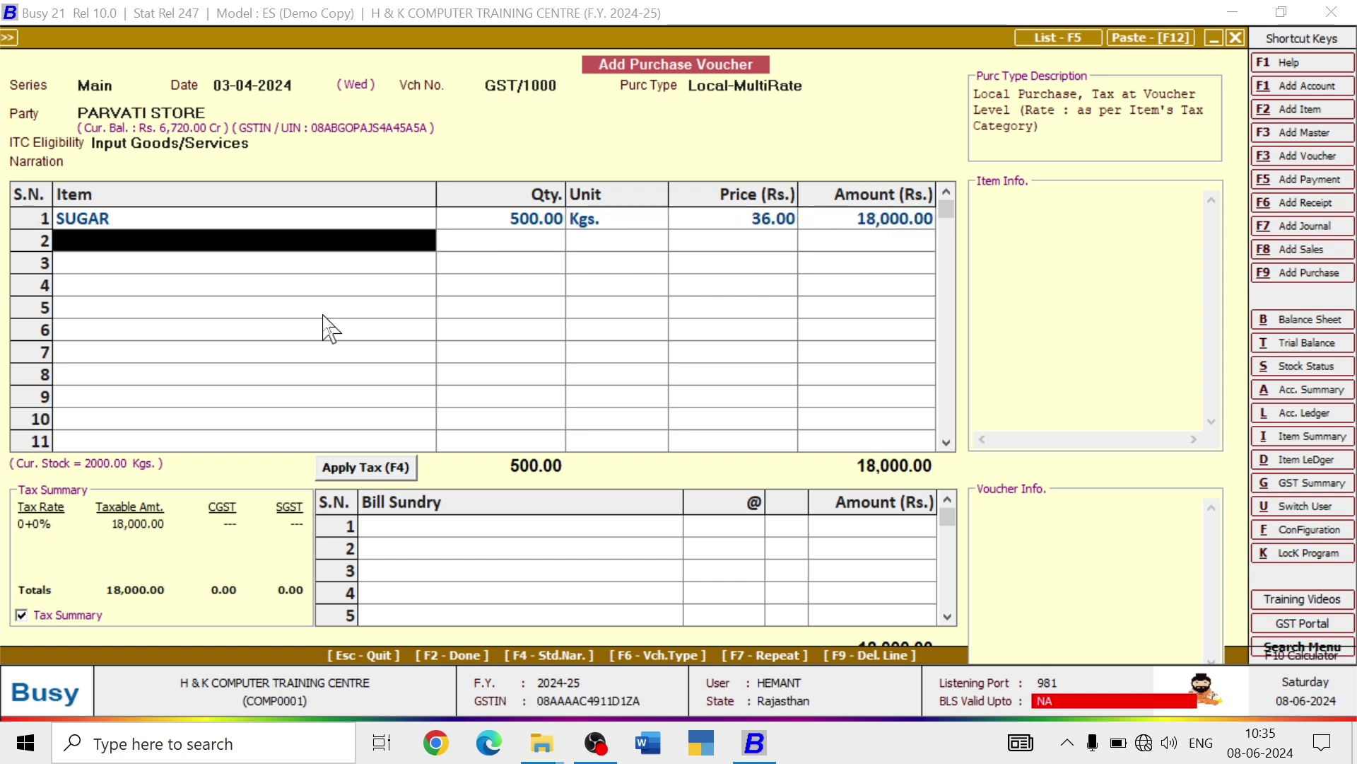
- Enter 50 BTL of BABA RAM DEV MUSTARD OIL @ 500ML BTL at Rs. 65.00 each as the second item
type("mUS")
key("Return")
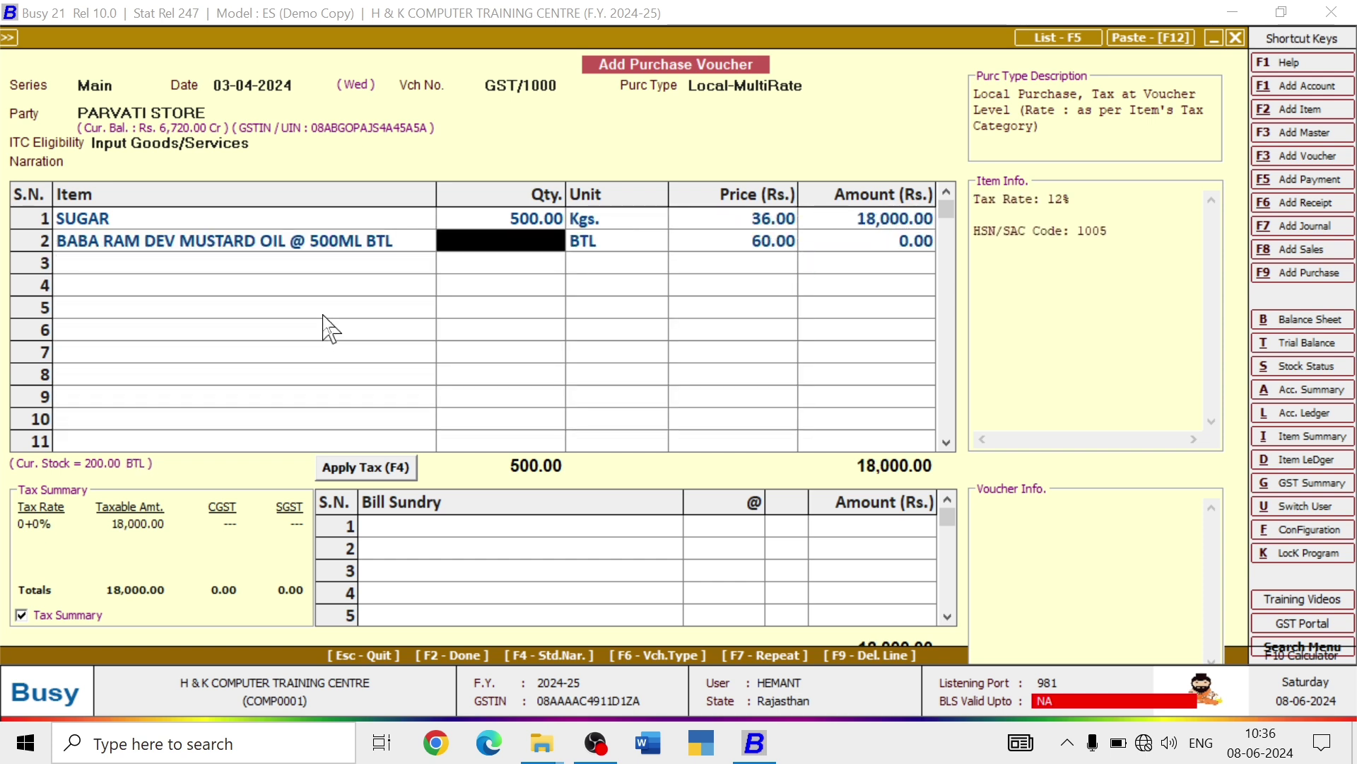
type("50")
key("Return")
key("Return")
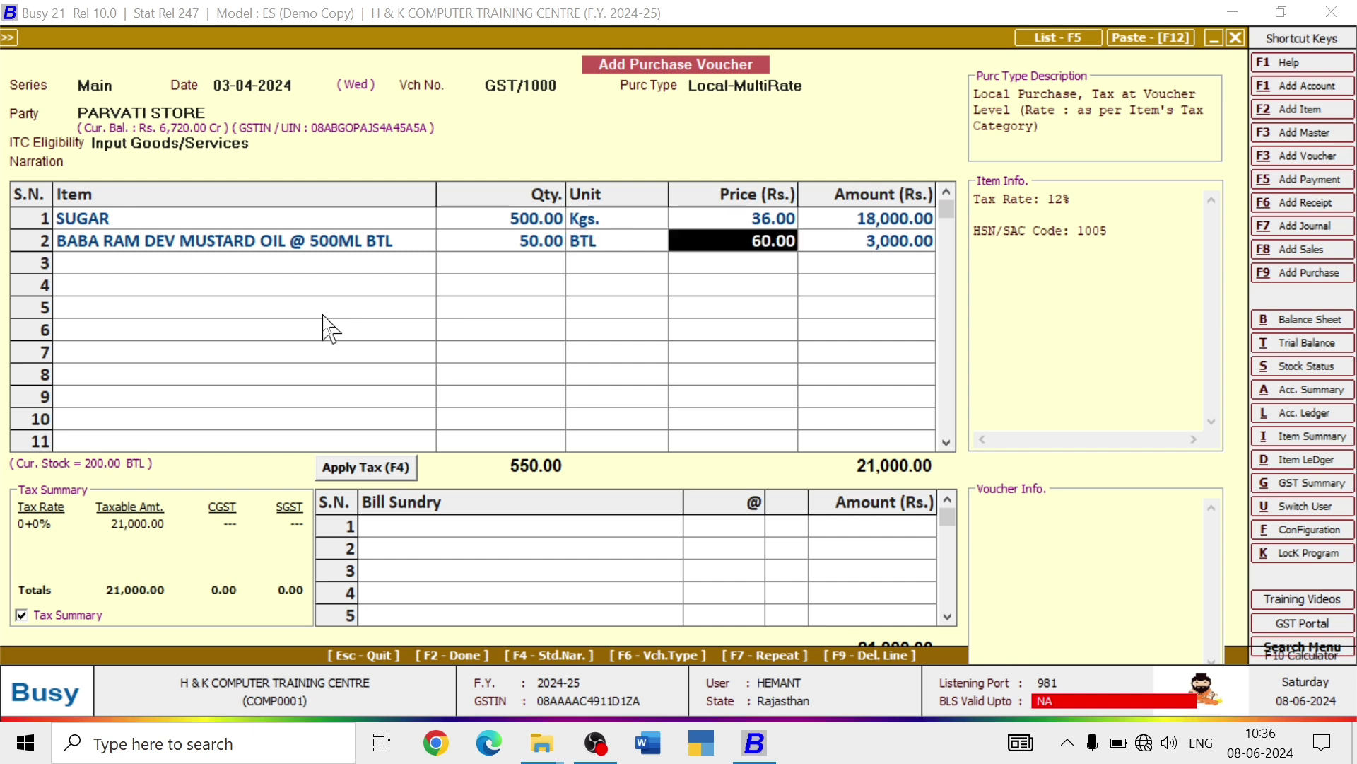
type("65")
key("Return")
key("Return")
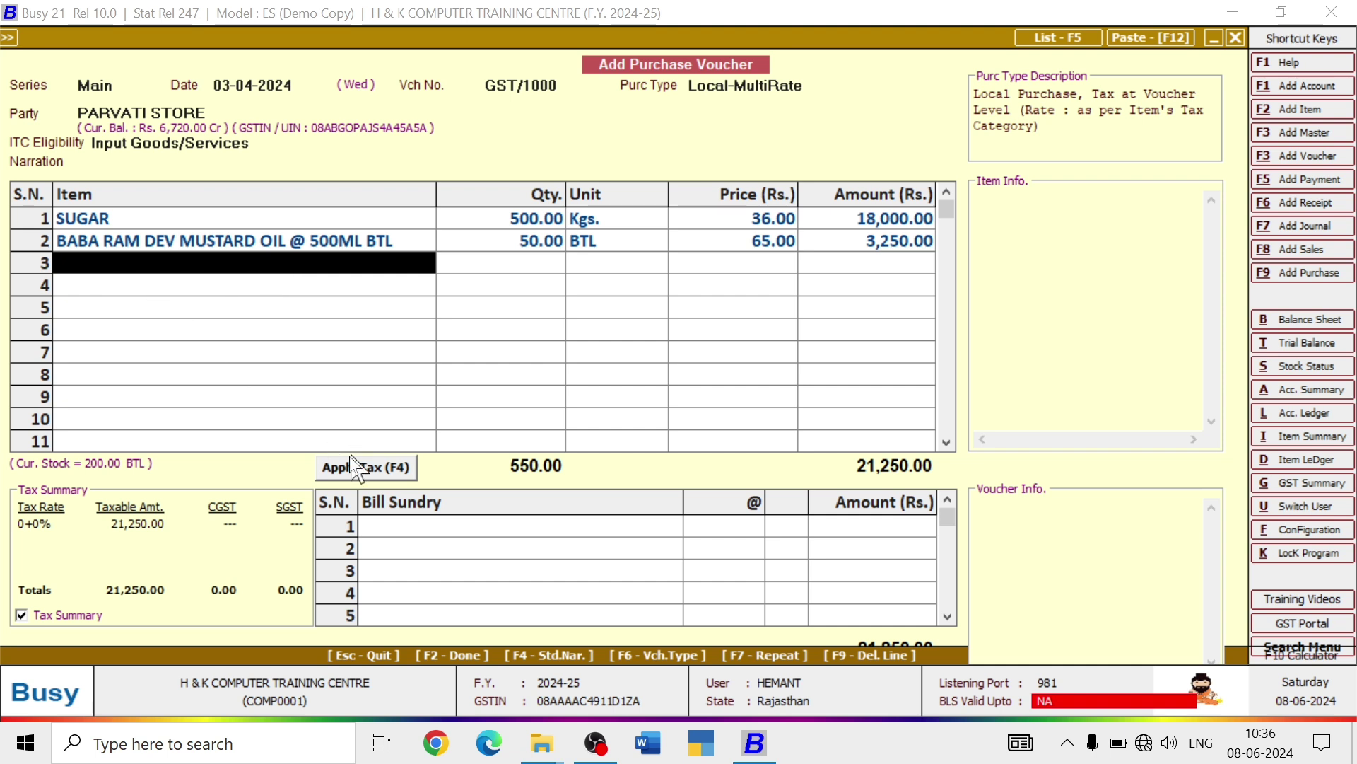
left_click(428, 535)
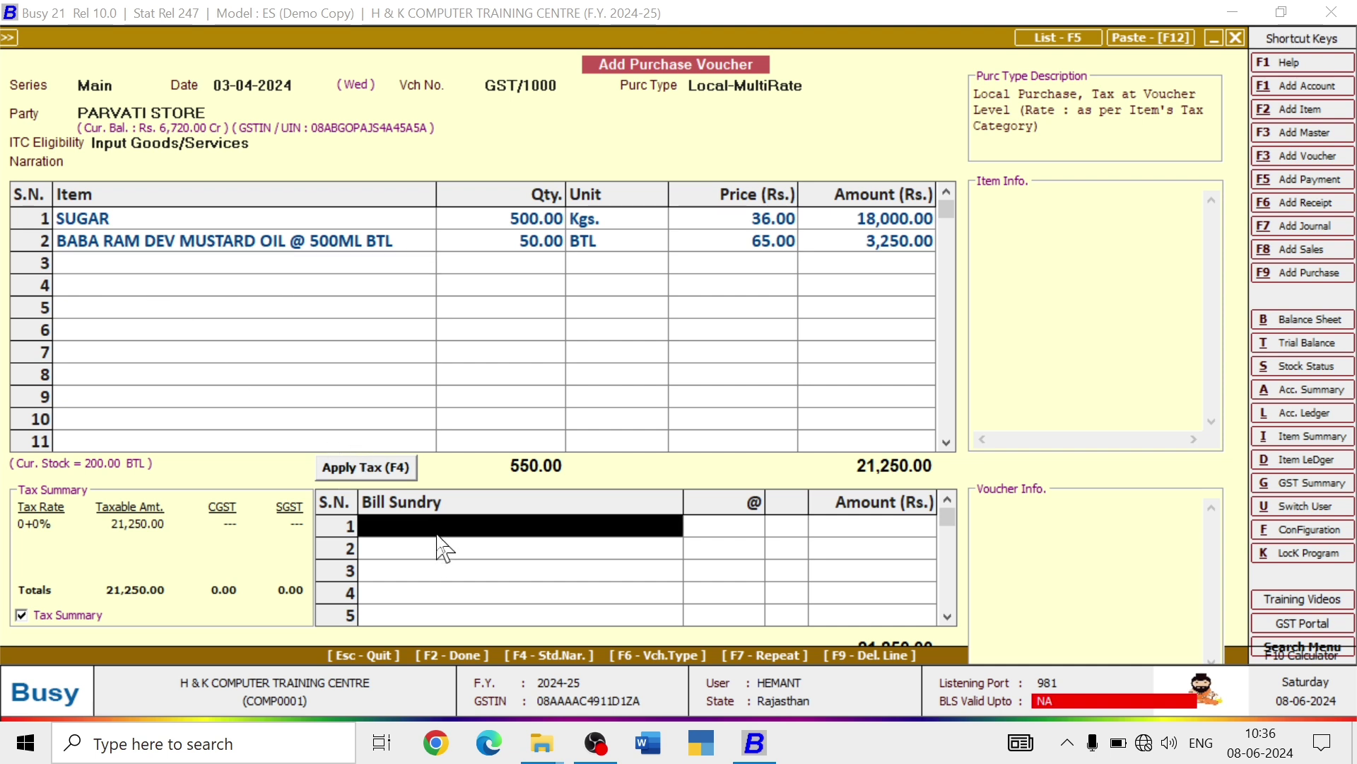
type("cg")
key("Return")
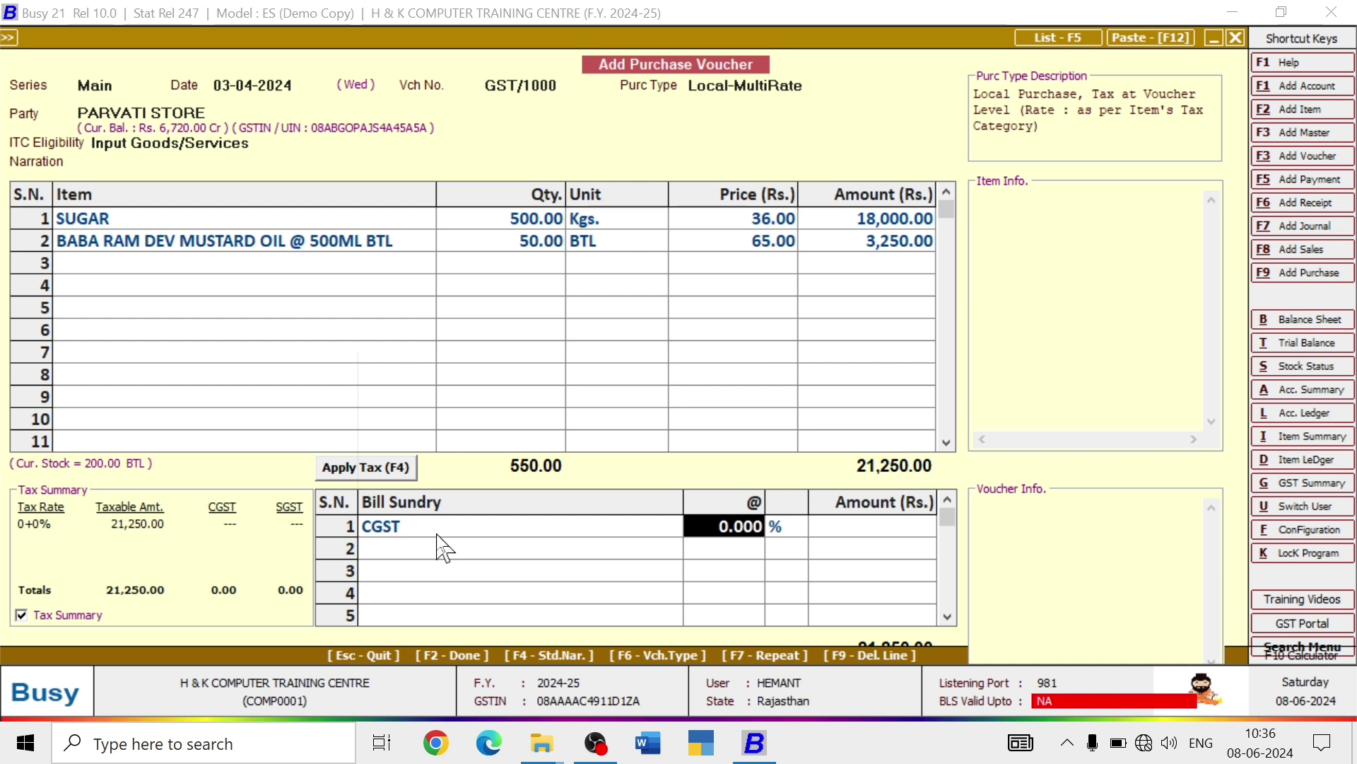
key("Escape")
key("Return")
key("shift+Tab")
type("cG")
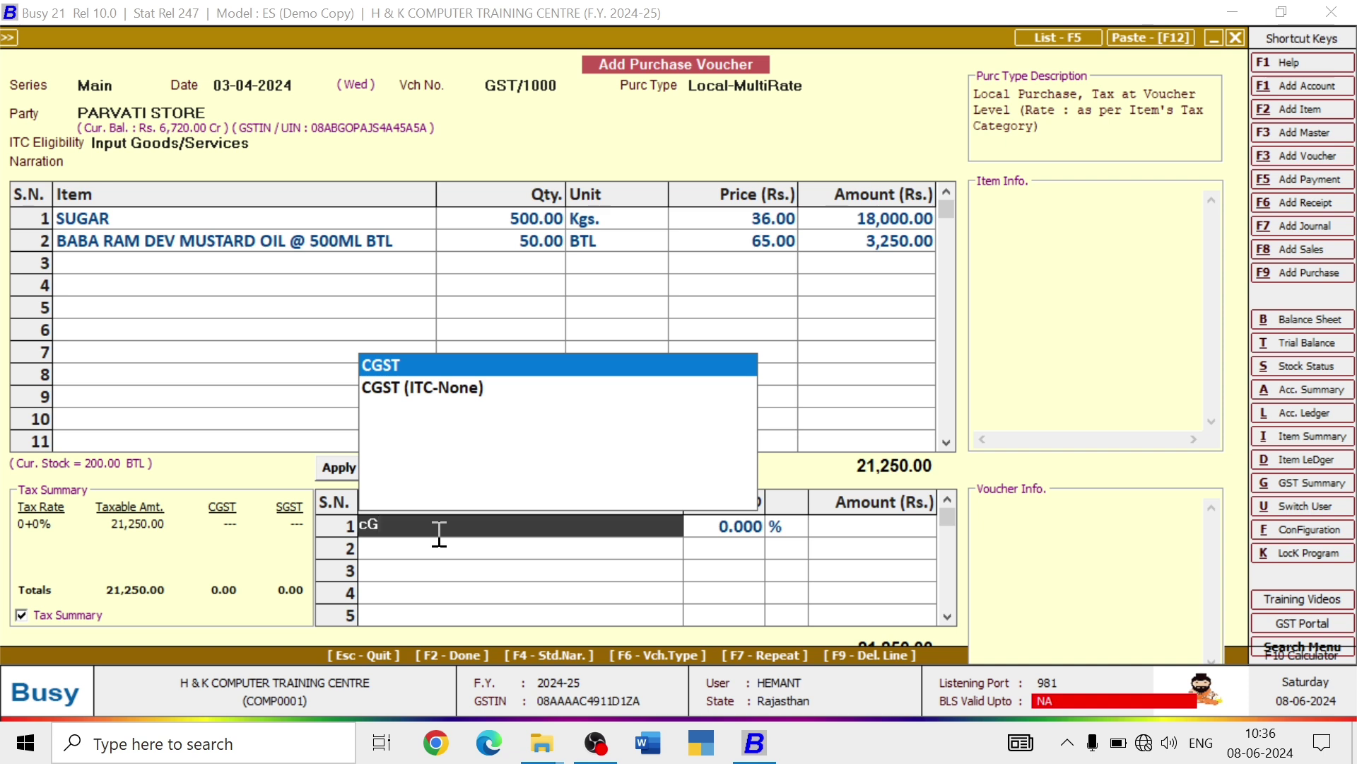
key("BackSpace")
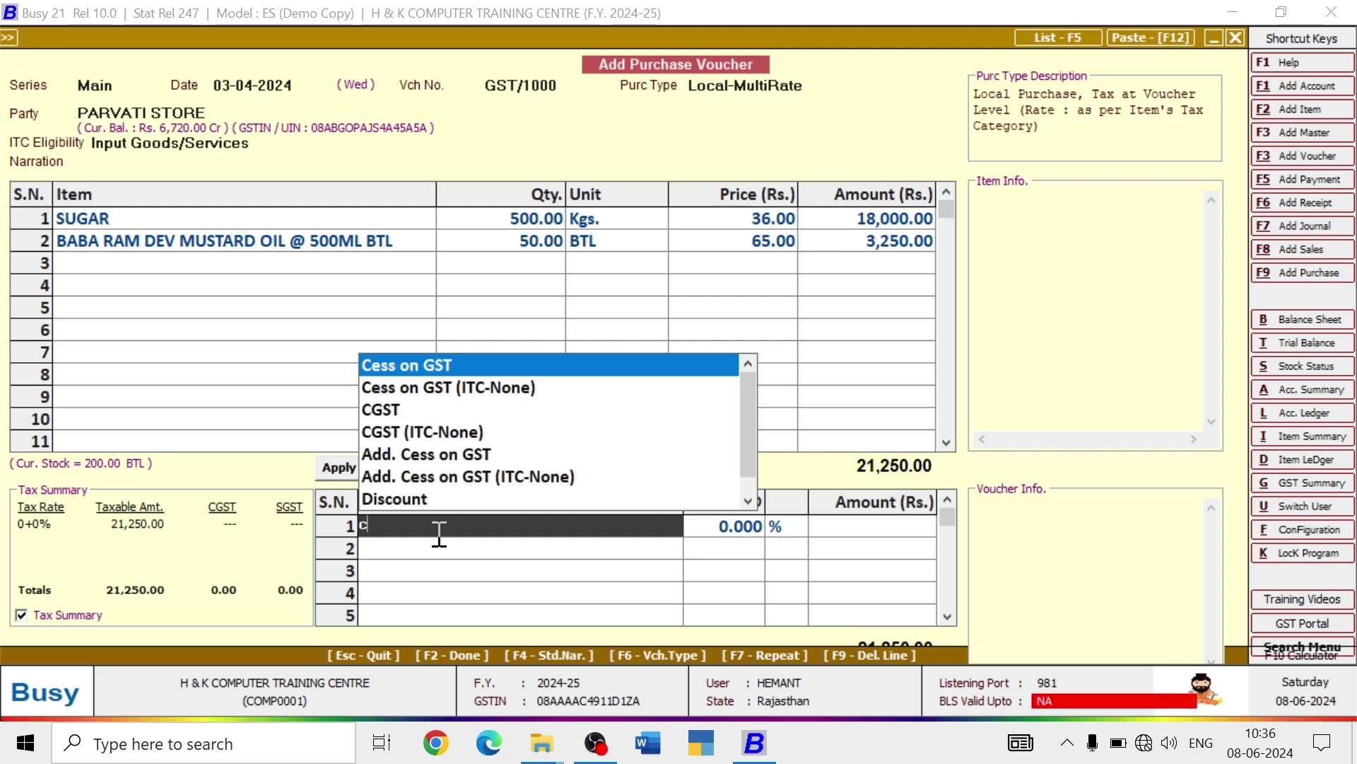
key("BackSpace")
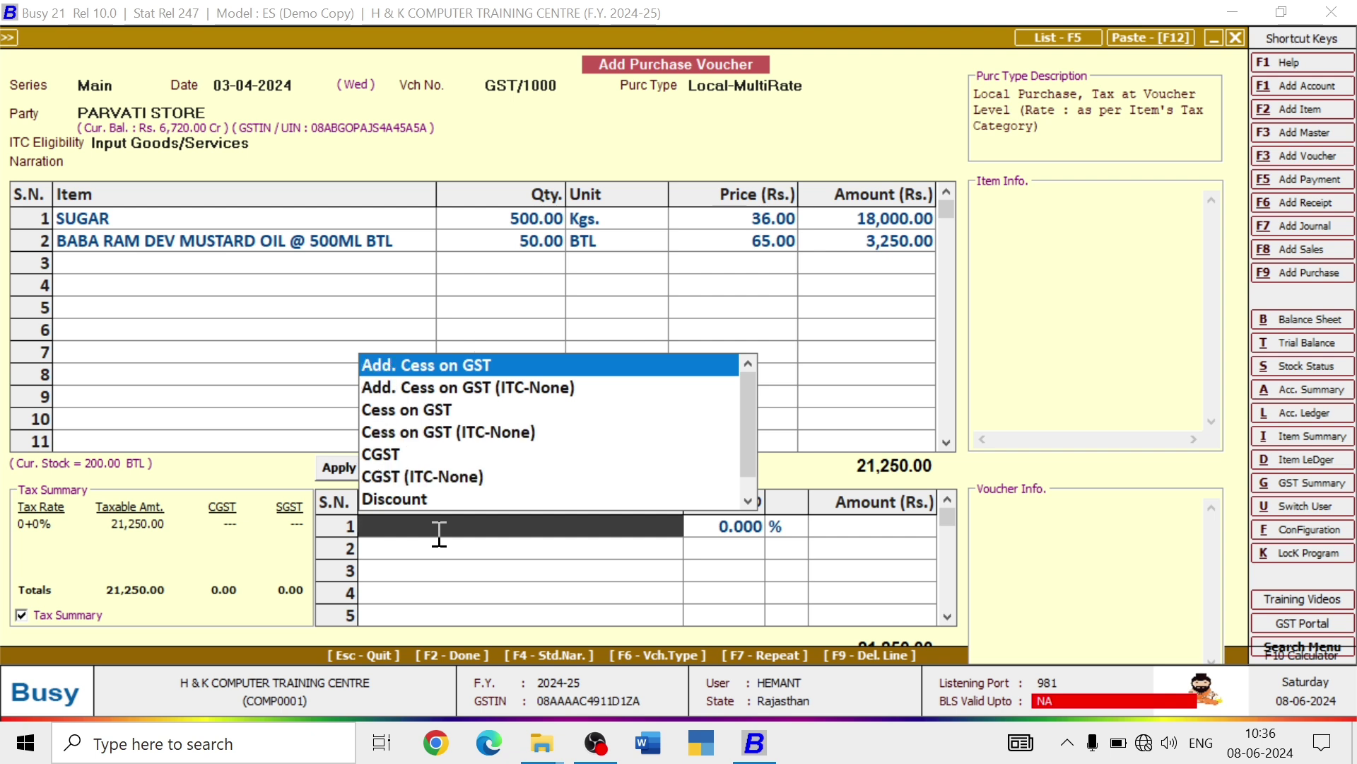
key("Return")
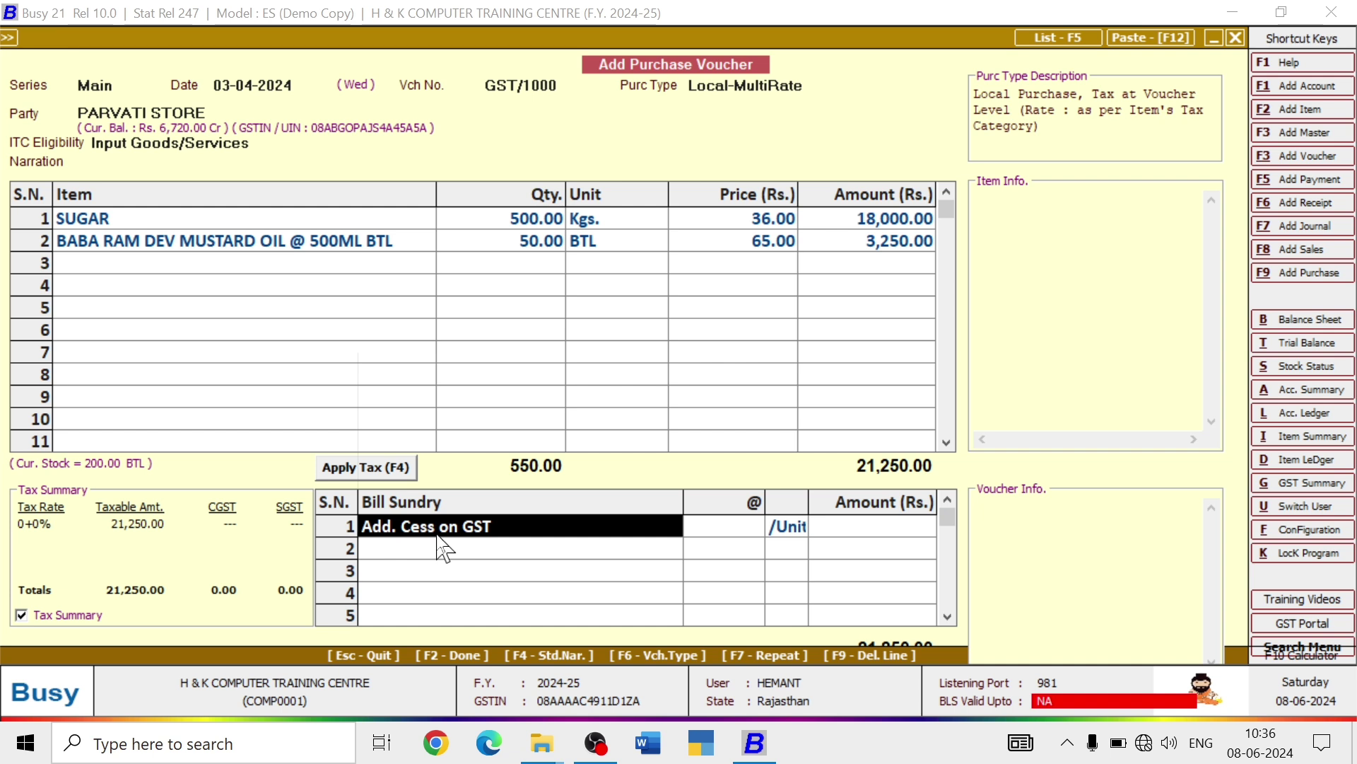
key("BackSpace")
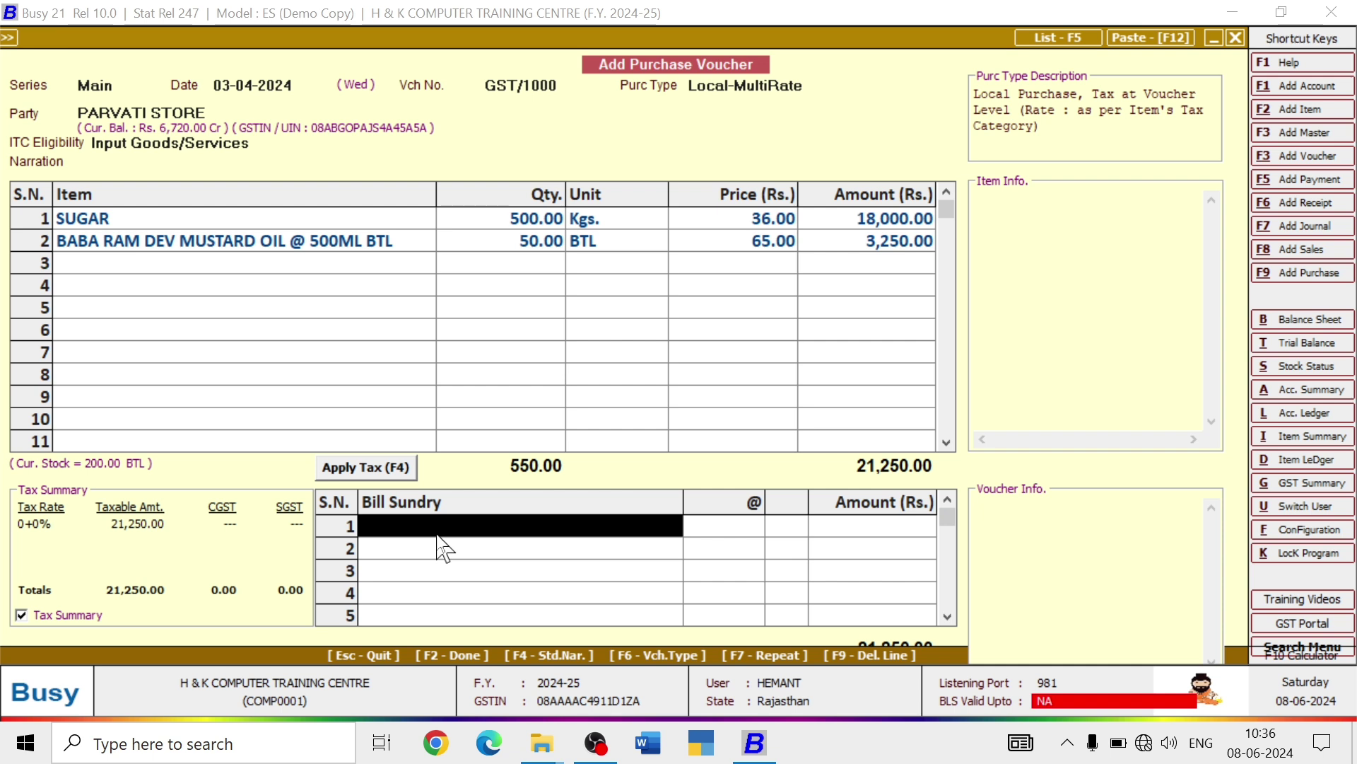
- Try to finish the voucher without any bill sundry tax, continuing past the GSTIN check
key("Return")
key("y")
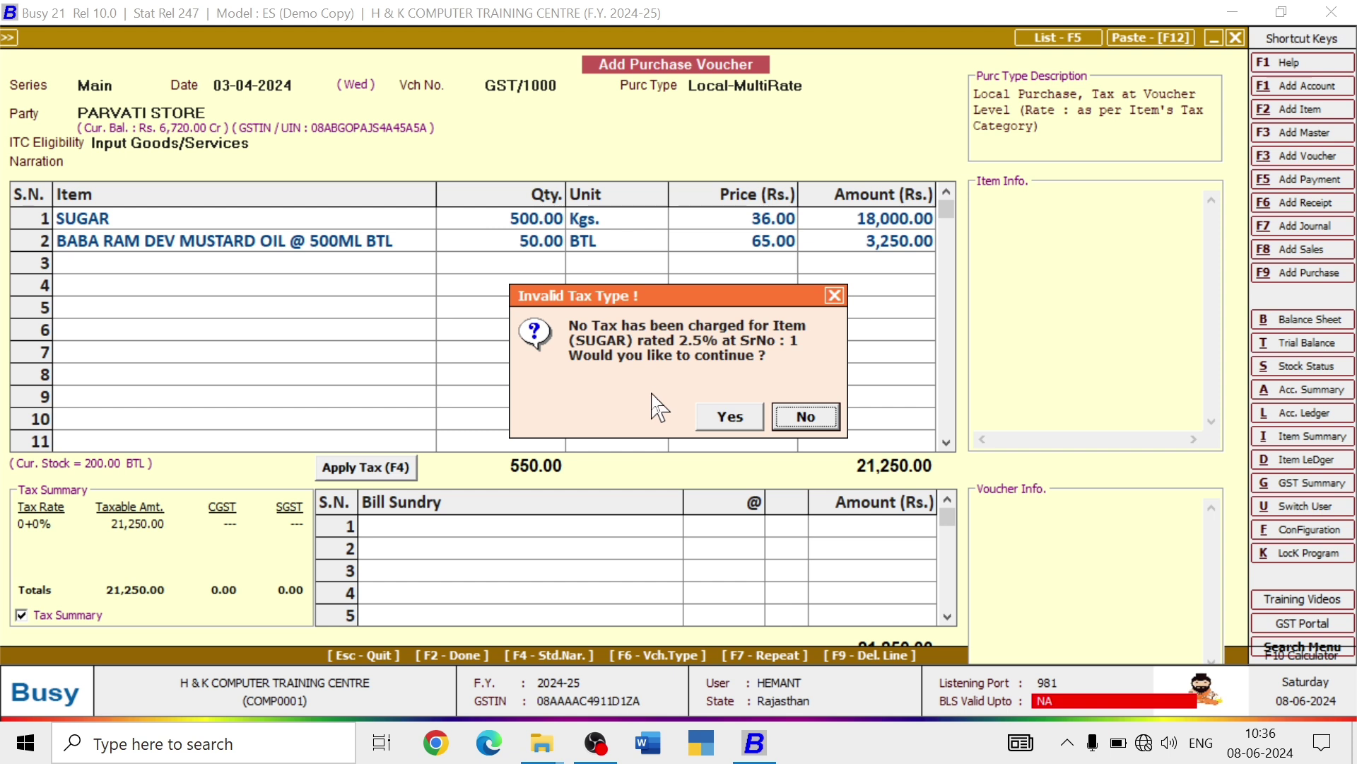
key("y")
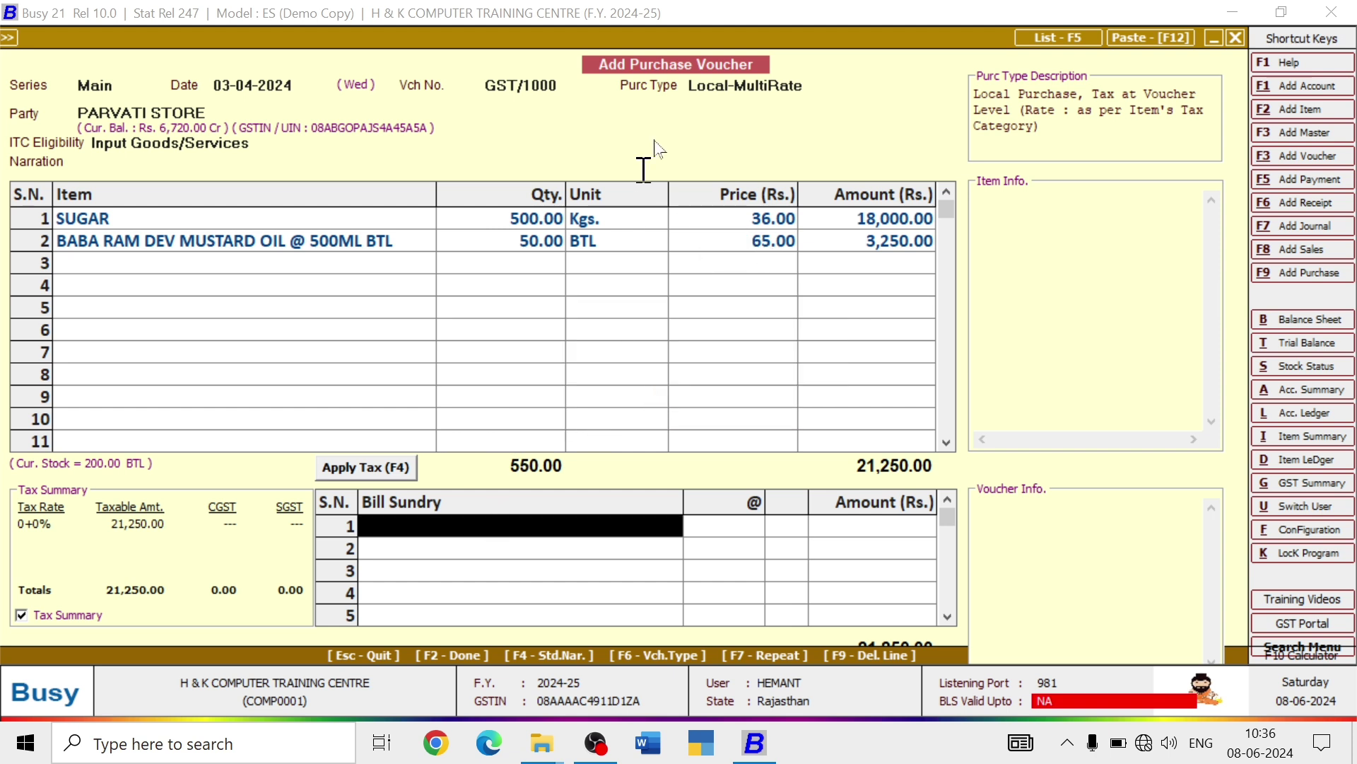
- Change the purchase type to Local-ItemWise, keeping PARVATI STORE, ITC eligibility Input Goods/Services and the empty narration
left_click(725, 90)
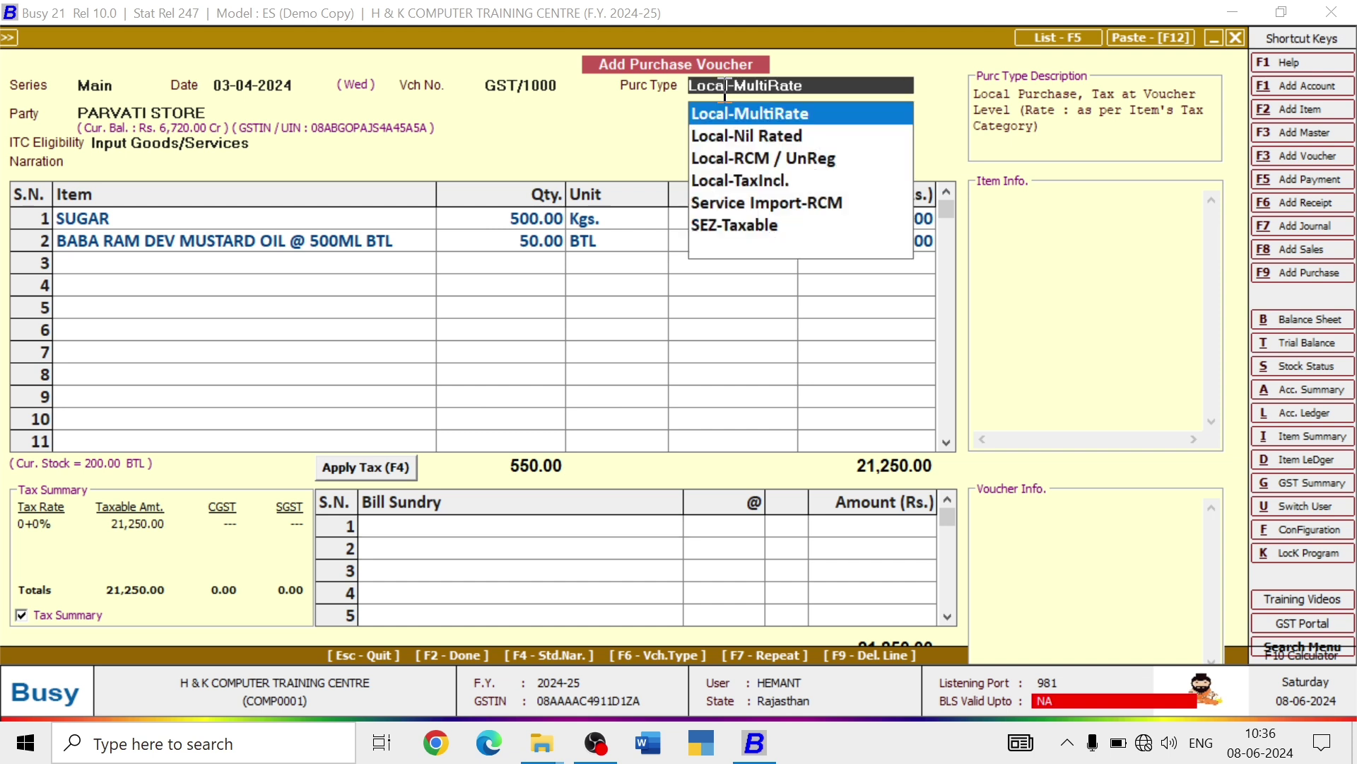
key("Up")
key("Return")
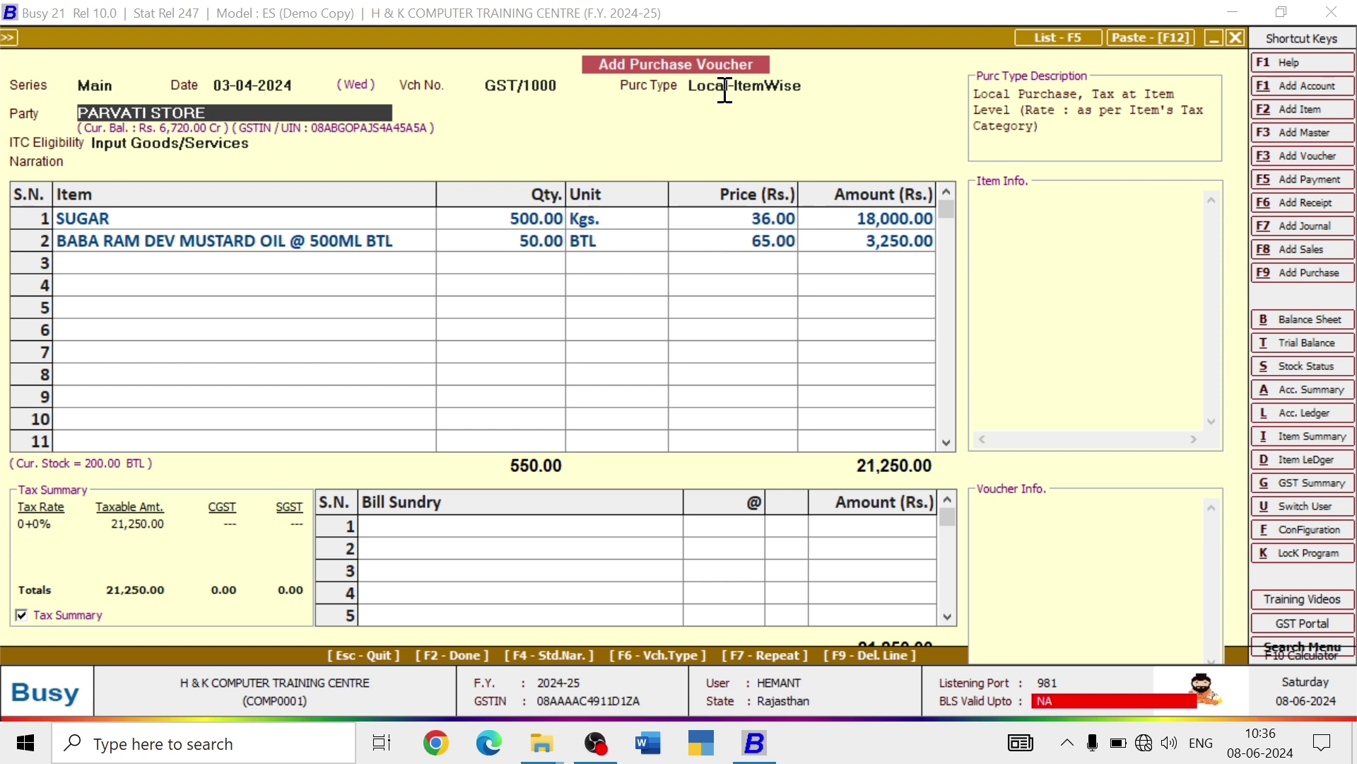
key("Return")
key("Left")
key("Return")
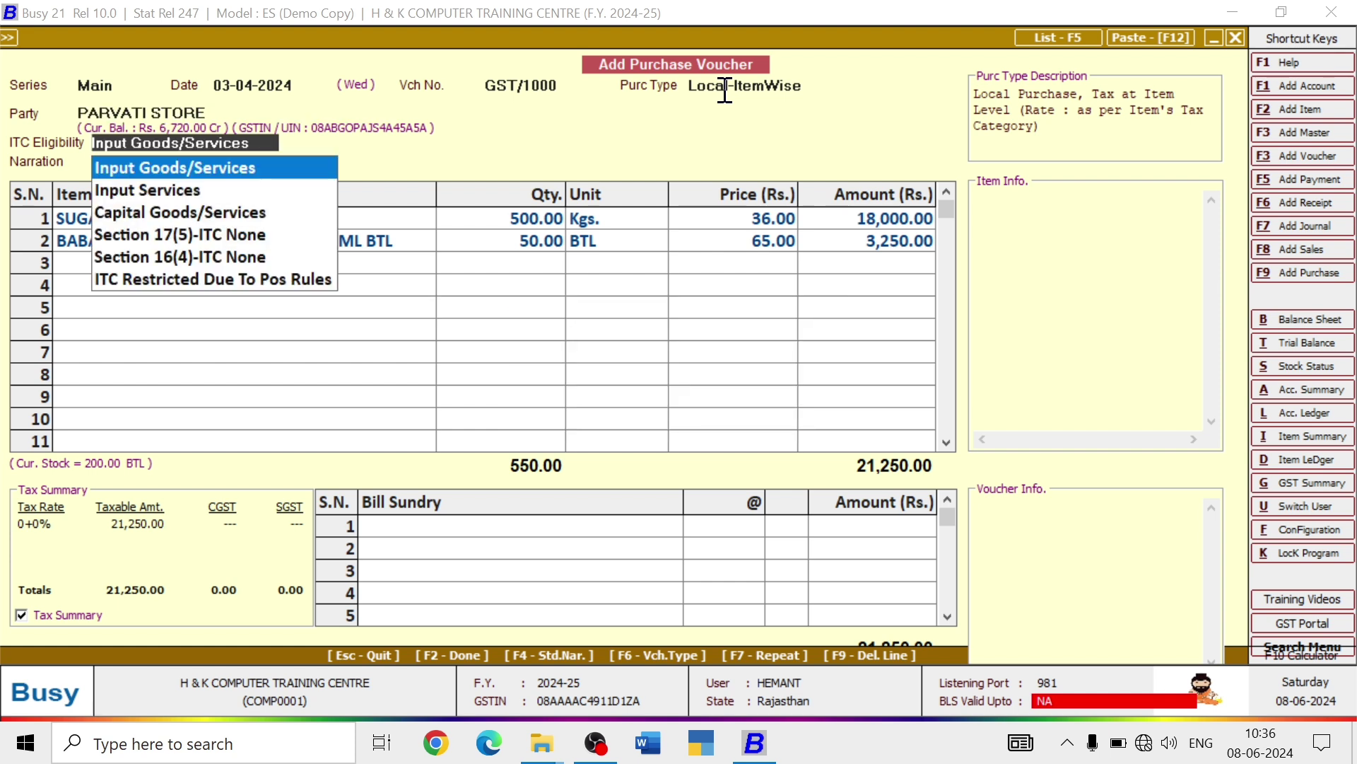
key("Return")
key("Return")
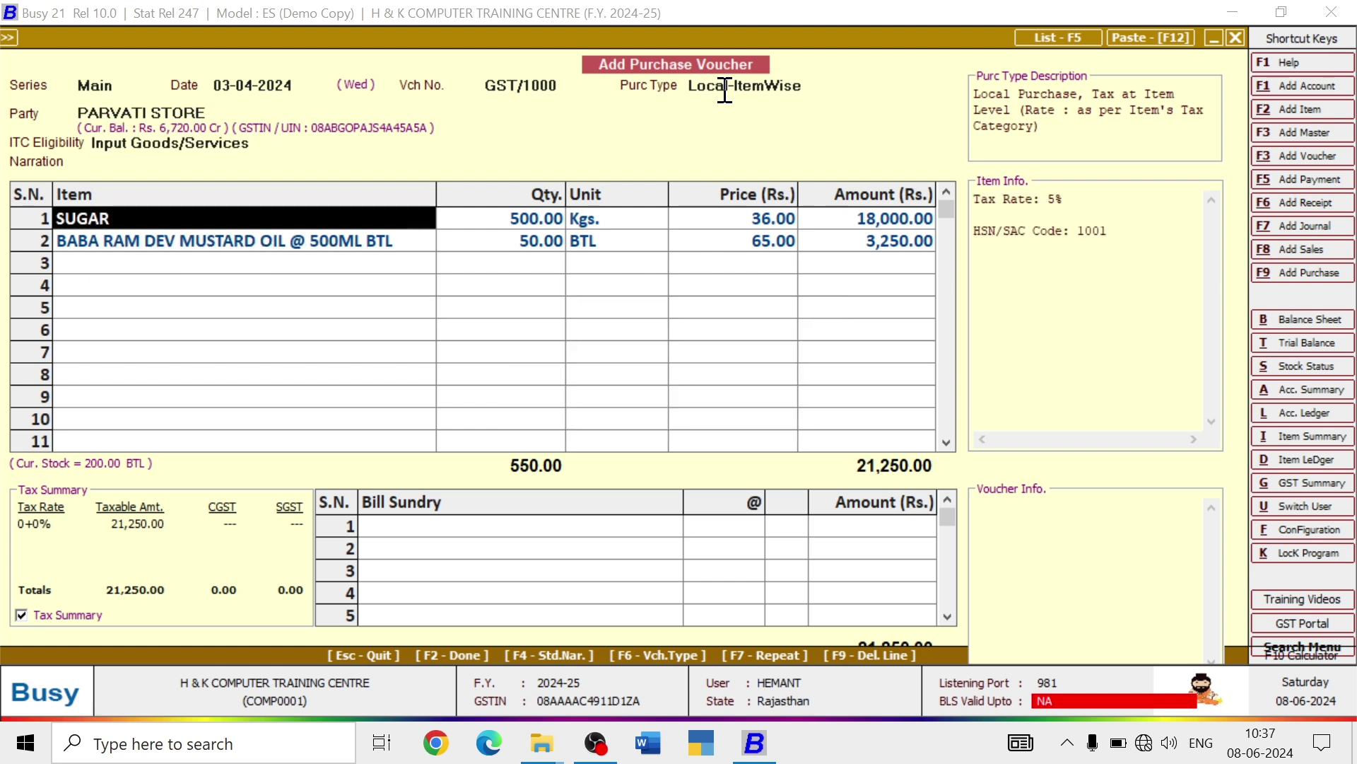
- Apply item-wise GST to the SUGAR line with CGST and SGST at 2.50% each, keeping its quantity and price
key("Return")
key("Return")
key("Return")
key("Return")
key("Return")
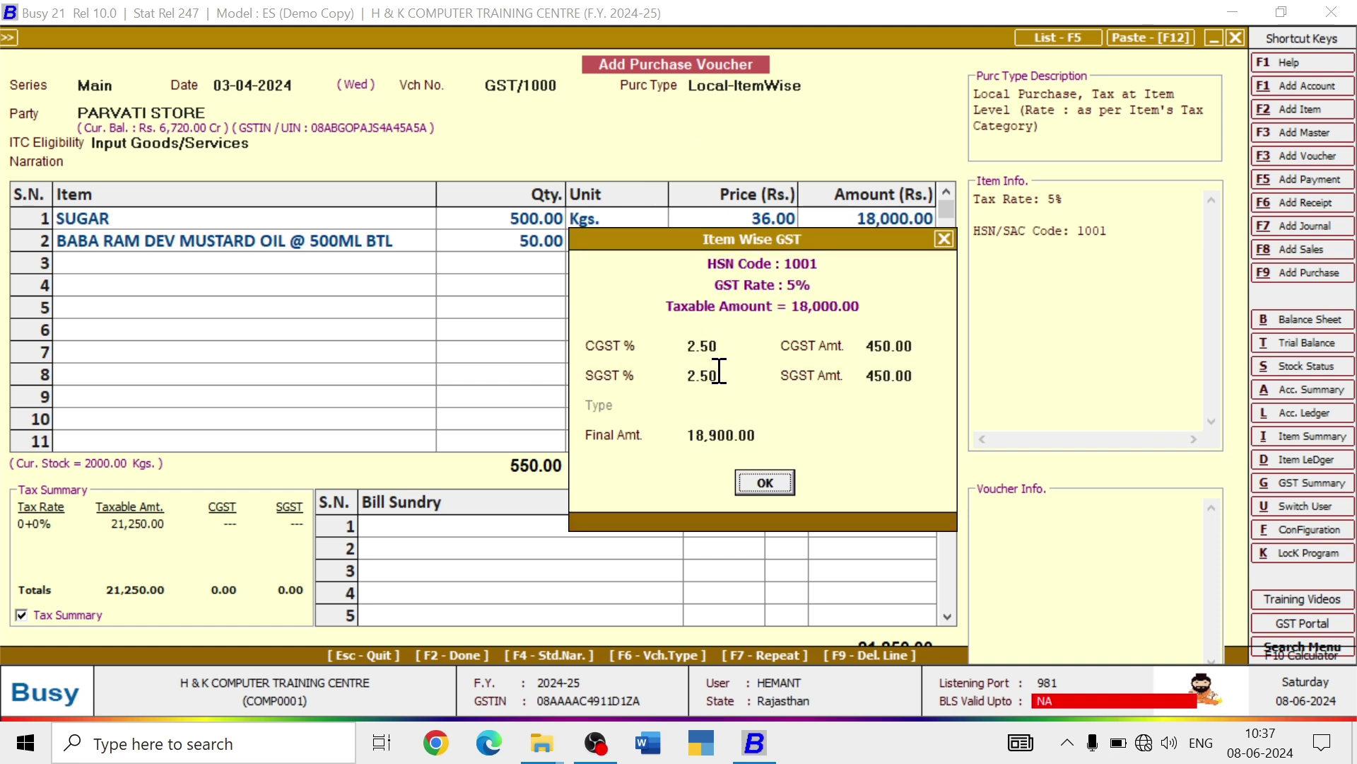
key("Return")
- Apply item-wise GST to the mustard oil line with CGST and SGST at 6.00% each, keeping its quantity and price
key("Return")
key("Return")
key("Return")
key("Return")
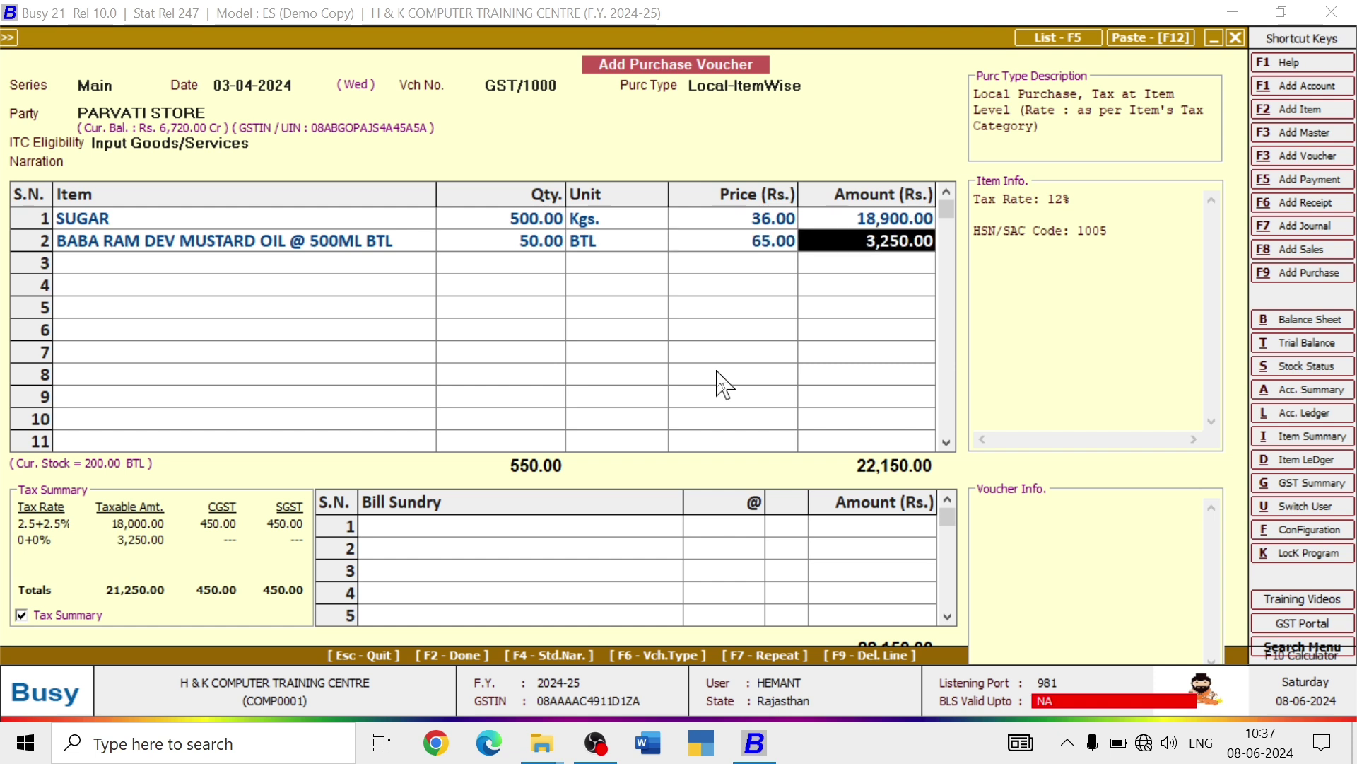
key("Return")
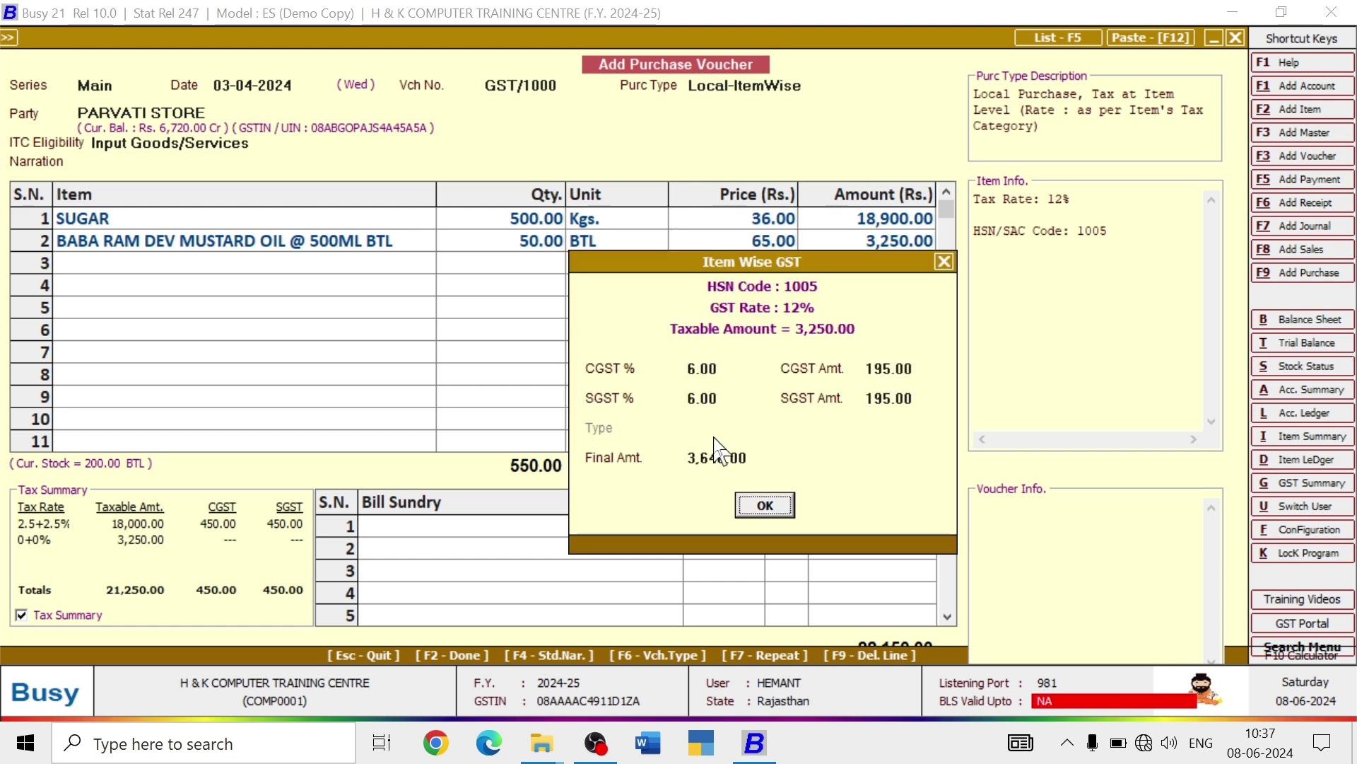
key("Return")
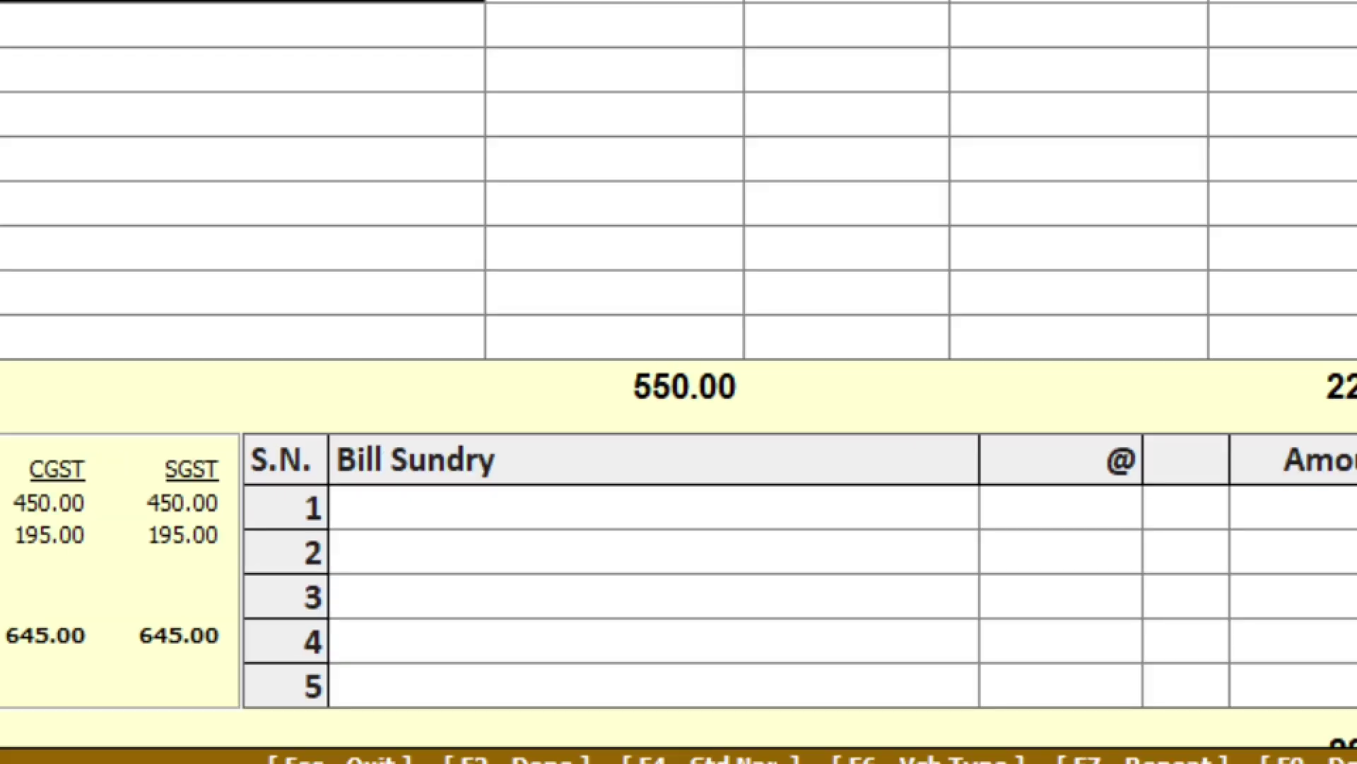
left_click_drag(320, 471, 341, 543)
mouse_move(569, 543)
left_mouse_down()
mouse_move(1181, 555)
mouse_move(1354, 622)
left_mouse_up()
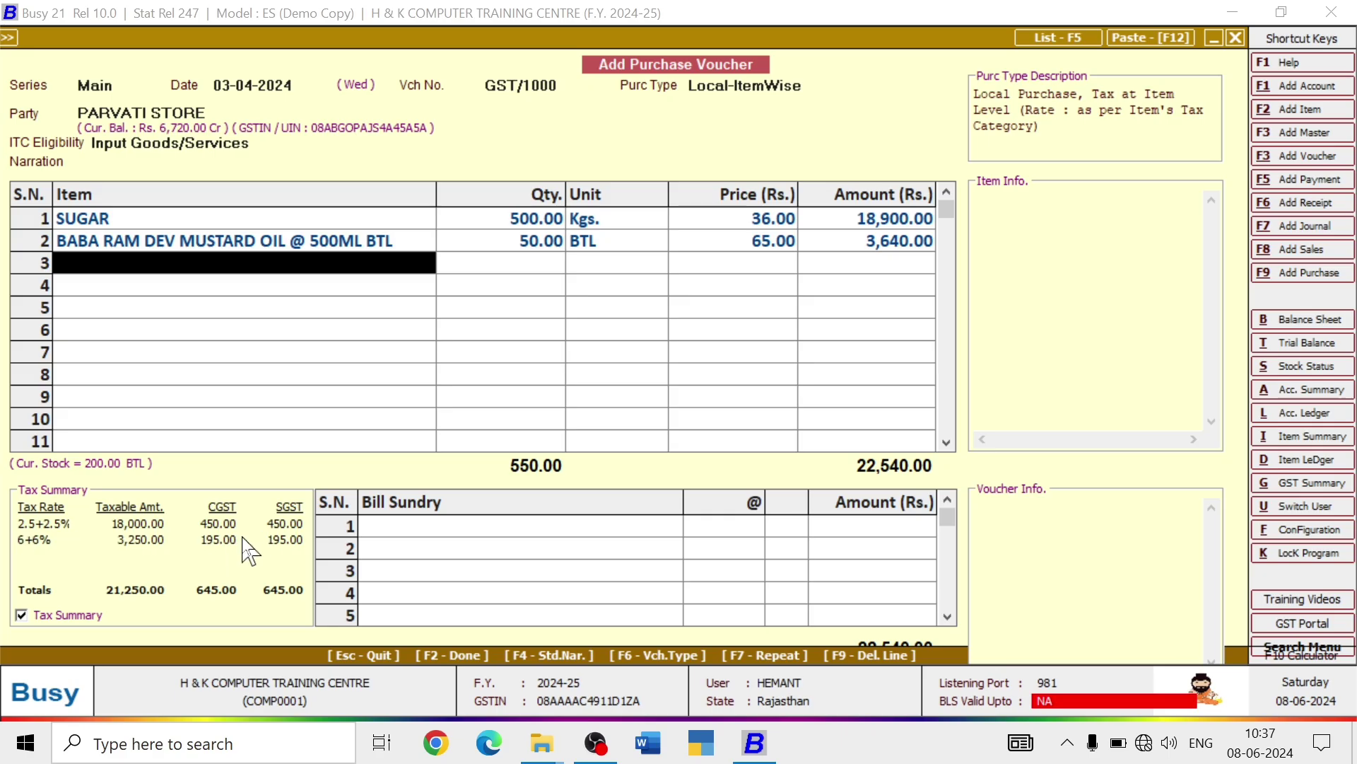
- Save the Local-ItemWise voucher without any bill sundry, continuing past the GSTIN check and accepting new bill reference GST/1000
key("Return")
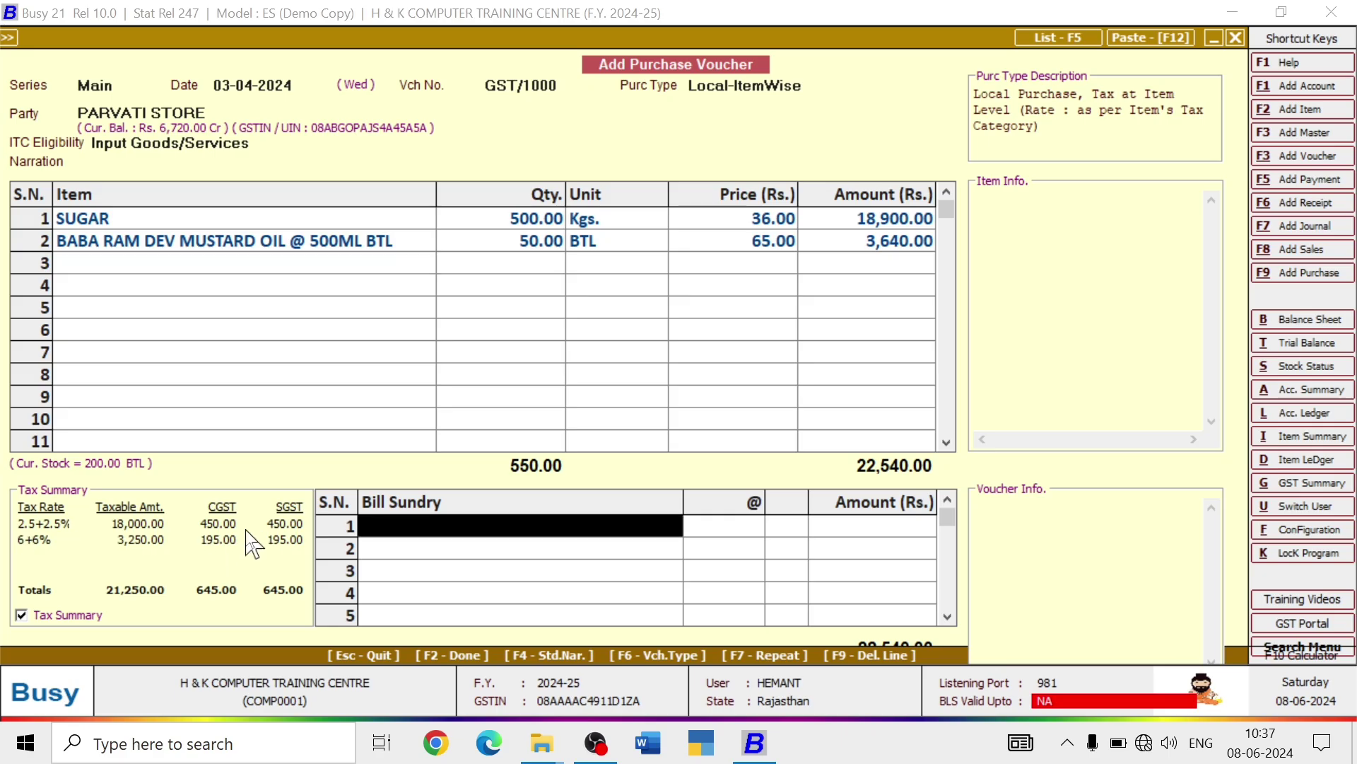
key("Return")
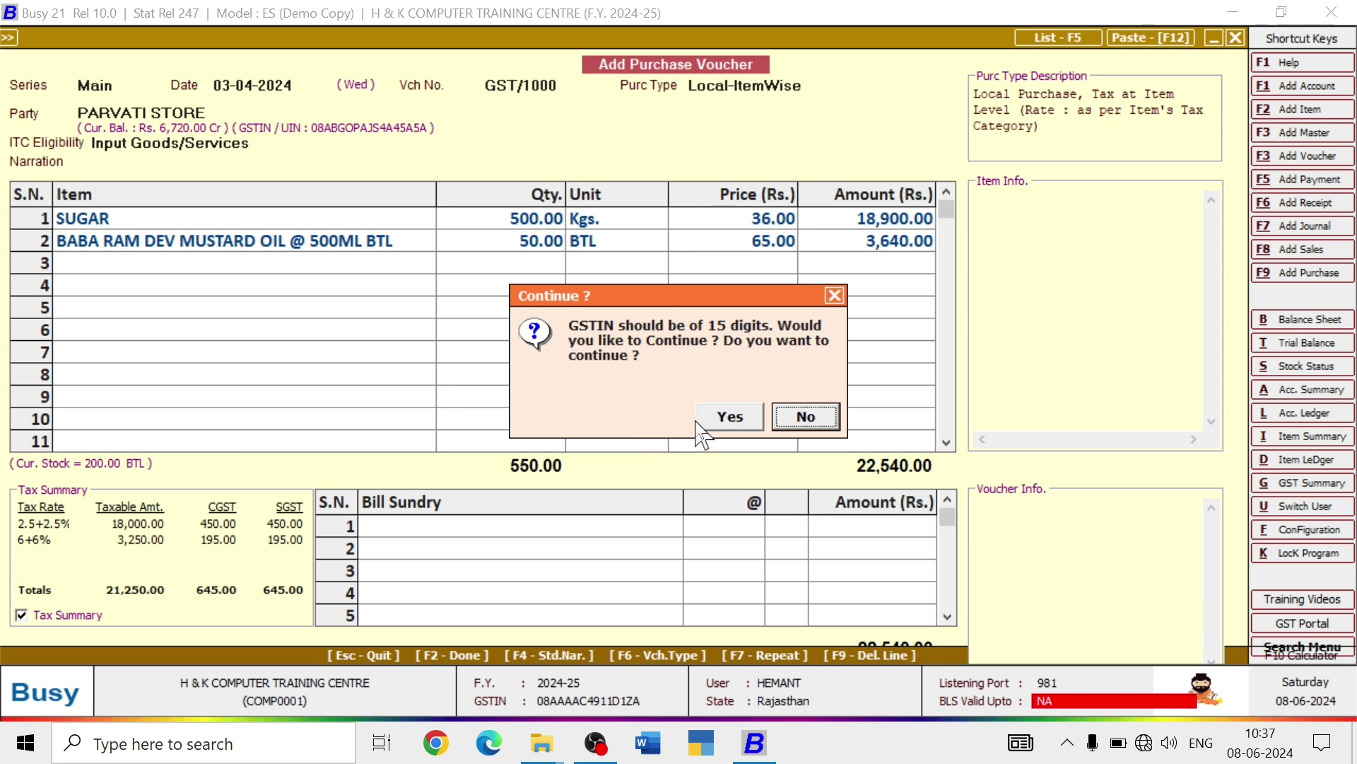
left_click(717, 419)
left_click(675, 444)
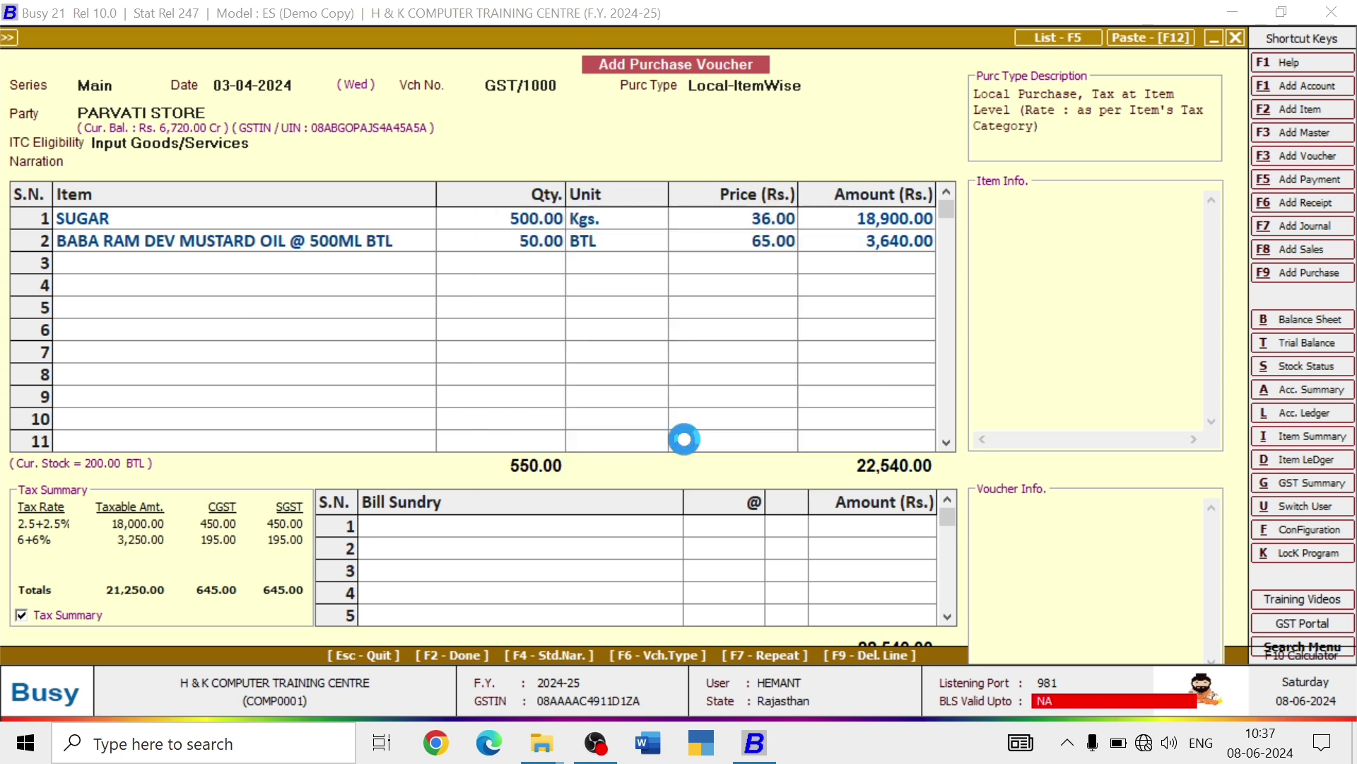
left_click(679, 539)
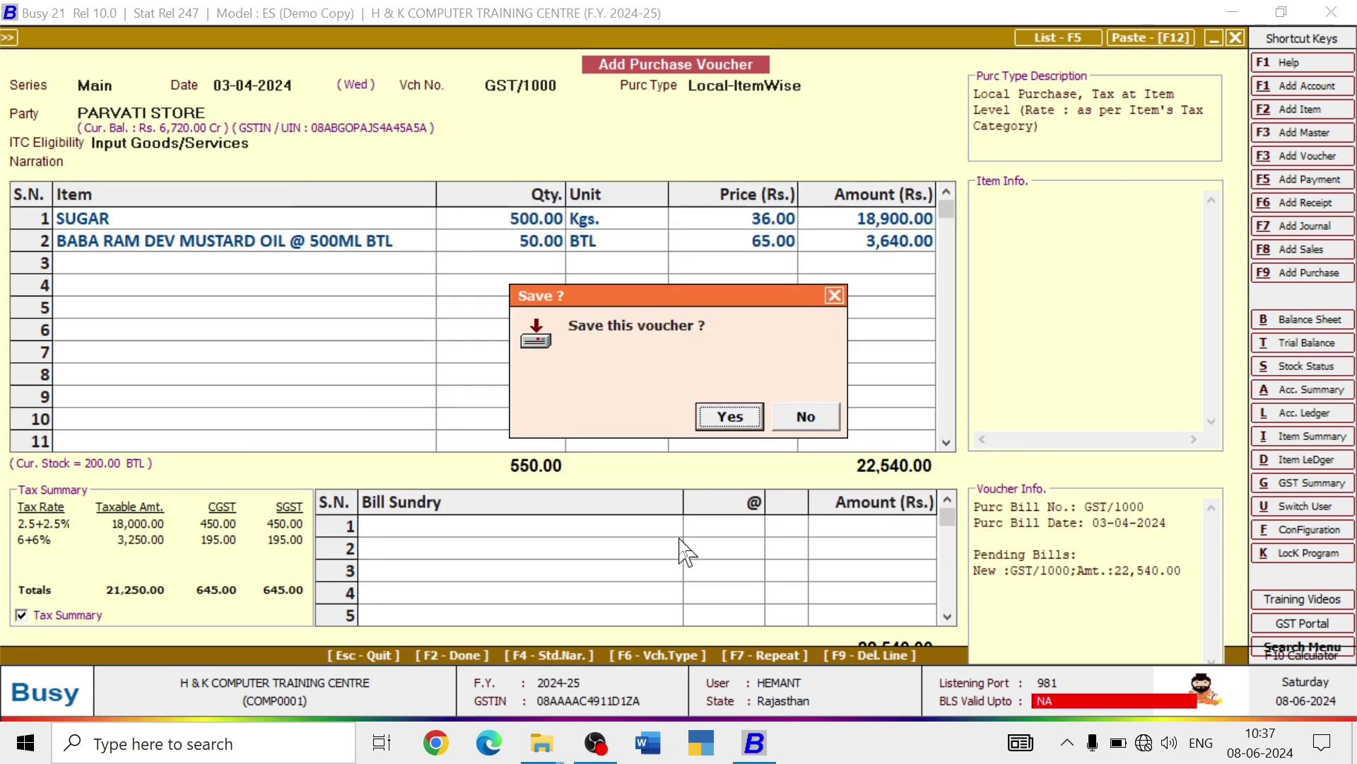
left_click(725, 418)
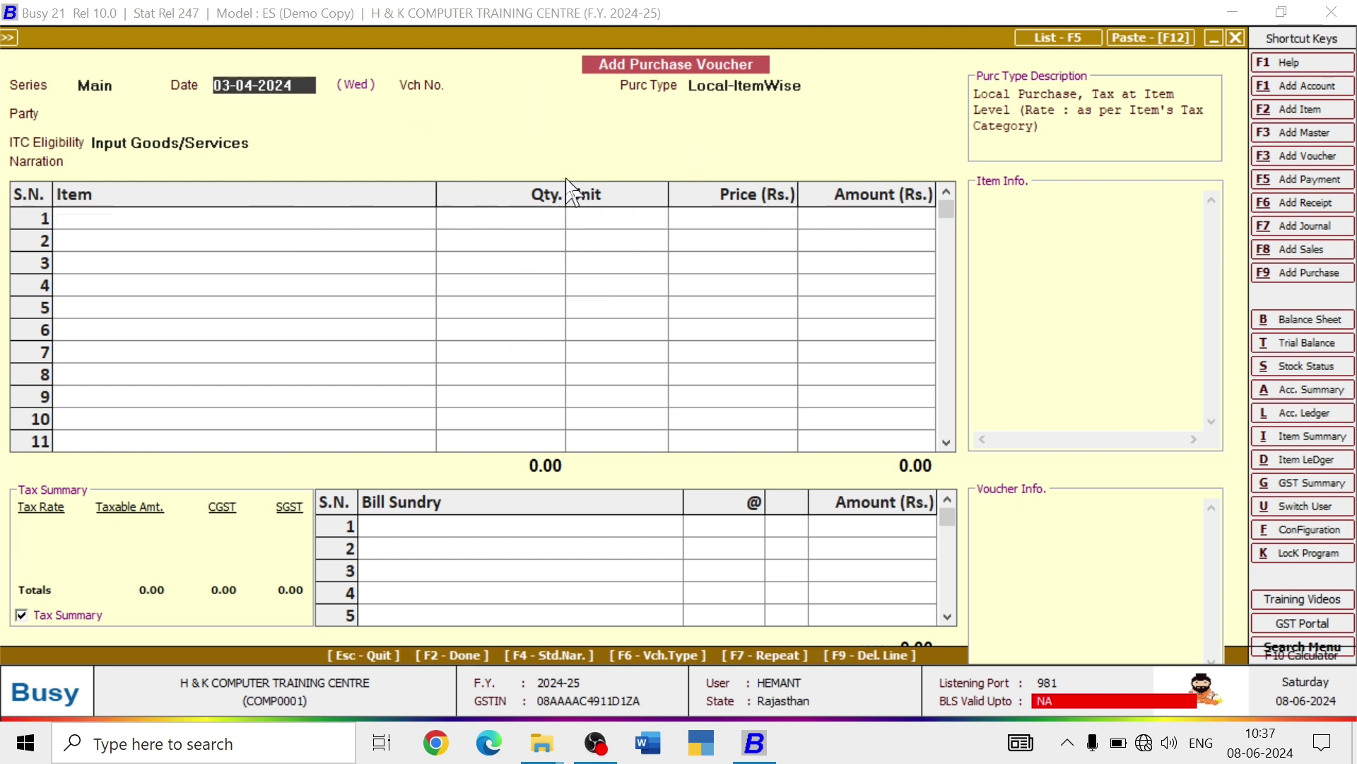
- Start a new purchase voucher dated 05-04-2024 with voucher number GST/2000 and purchase type Central-ItemWise
type("05-04-2024")
key("Return")
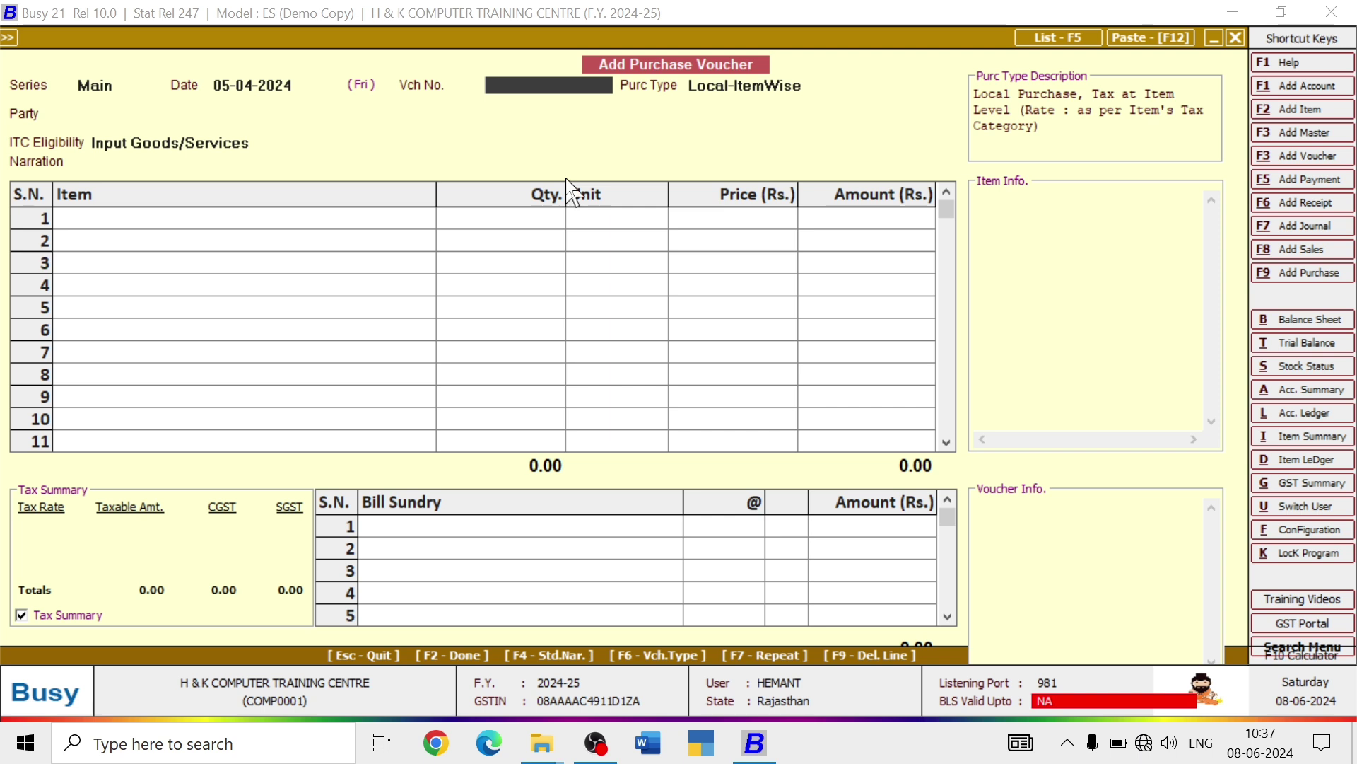
type("GST/2000")
key("Return")
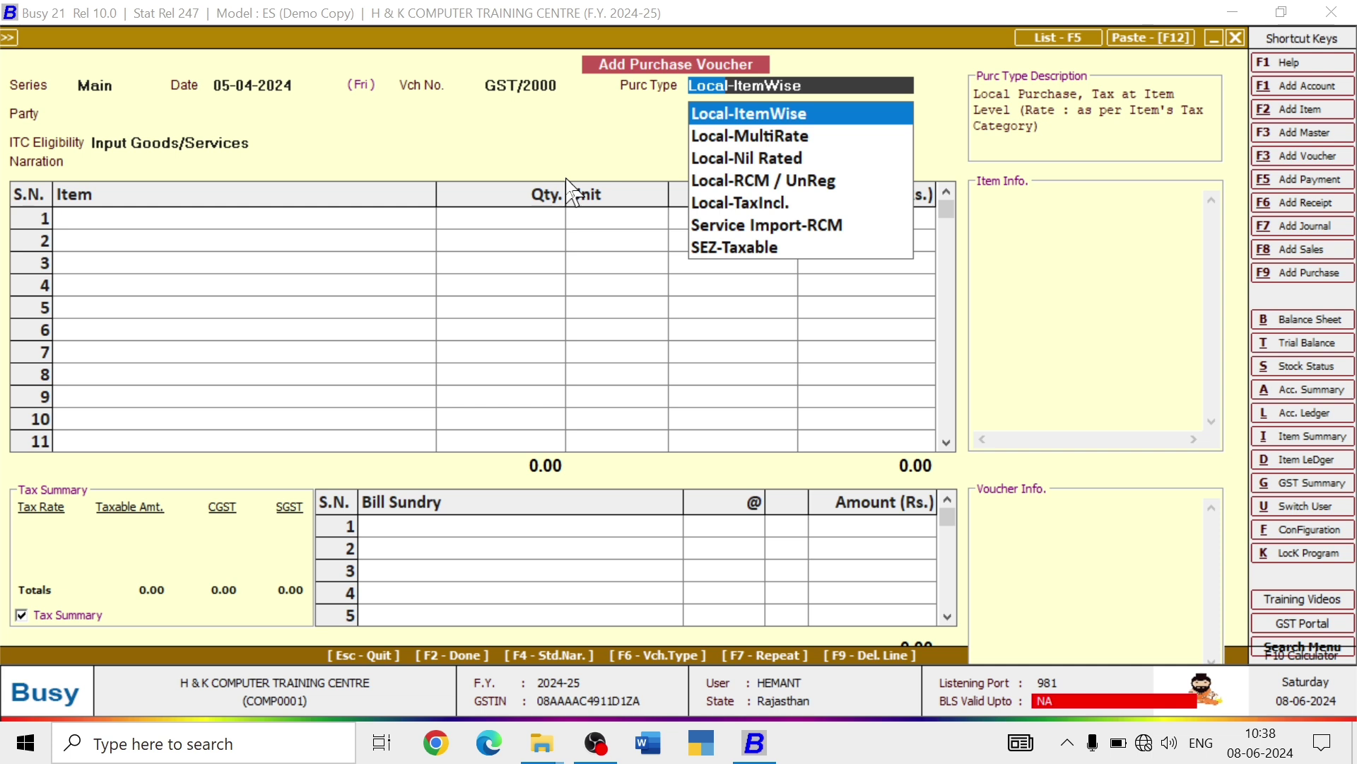
type("C")
key("Down")
key("Down")
key("Down")
key("Down")
key("Down")
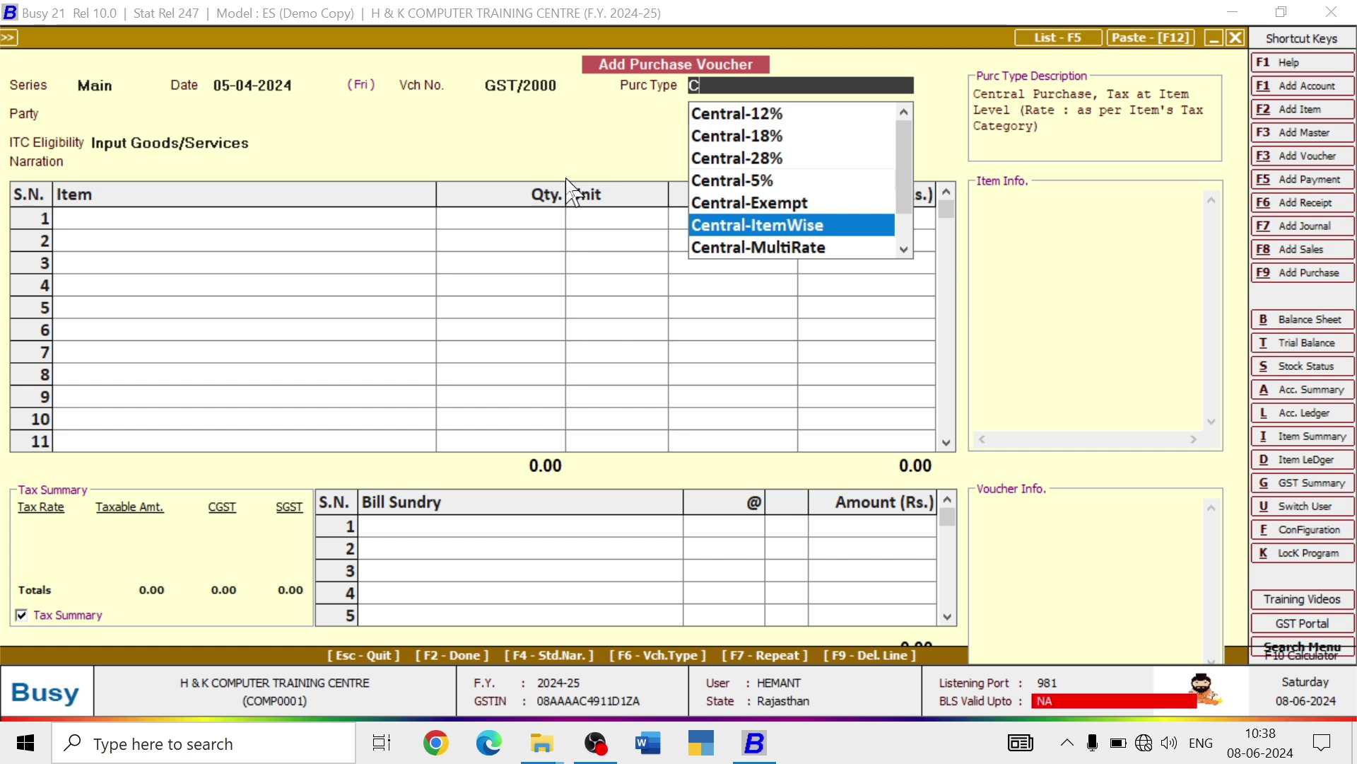
key("Return")
key("Return")
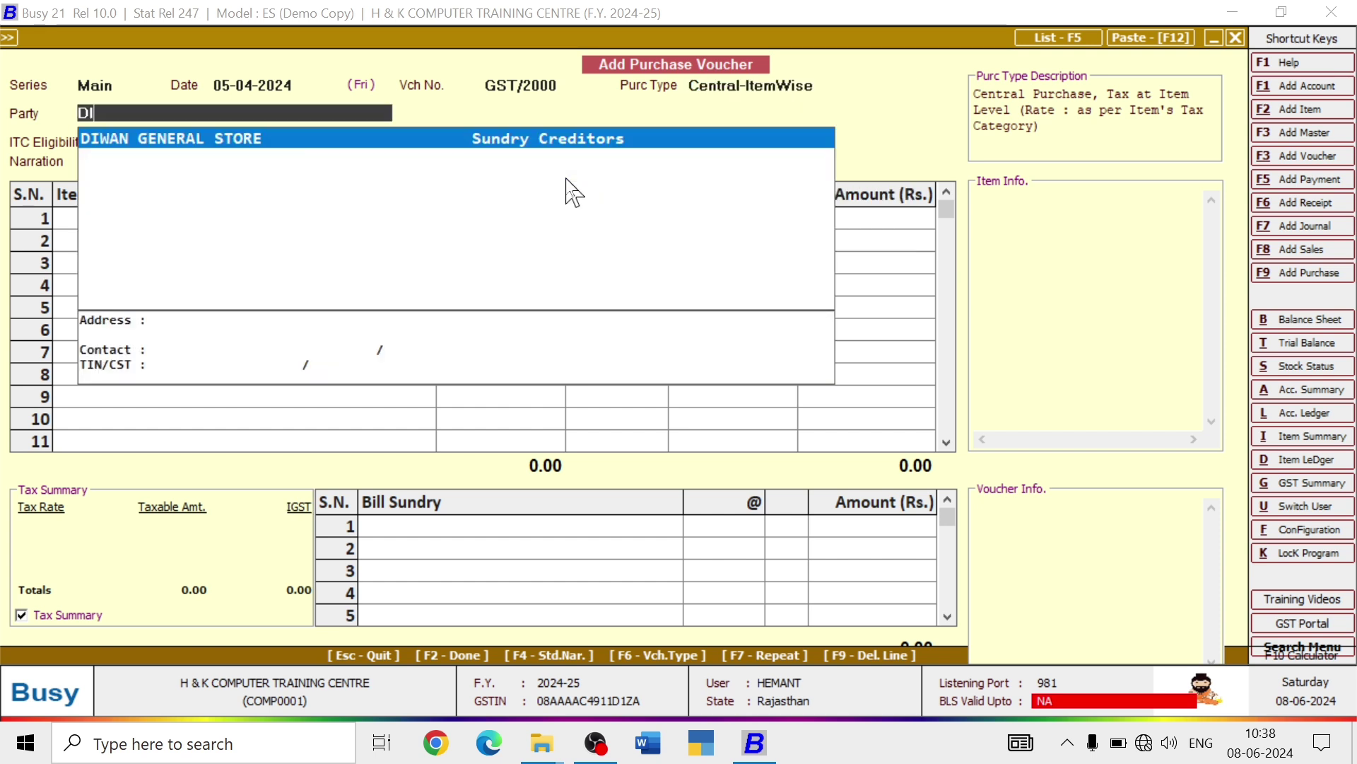
- Set the party to DIWAN GENERAL STORE, keeping ITC eligibility Input Goods/Services and leaving the narration empty
key("Return")
key("Left")
key("Return")
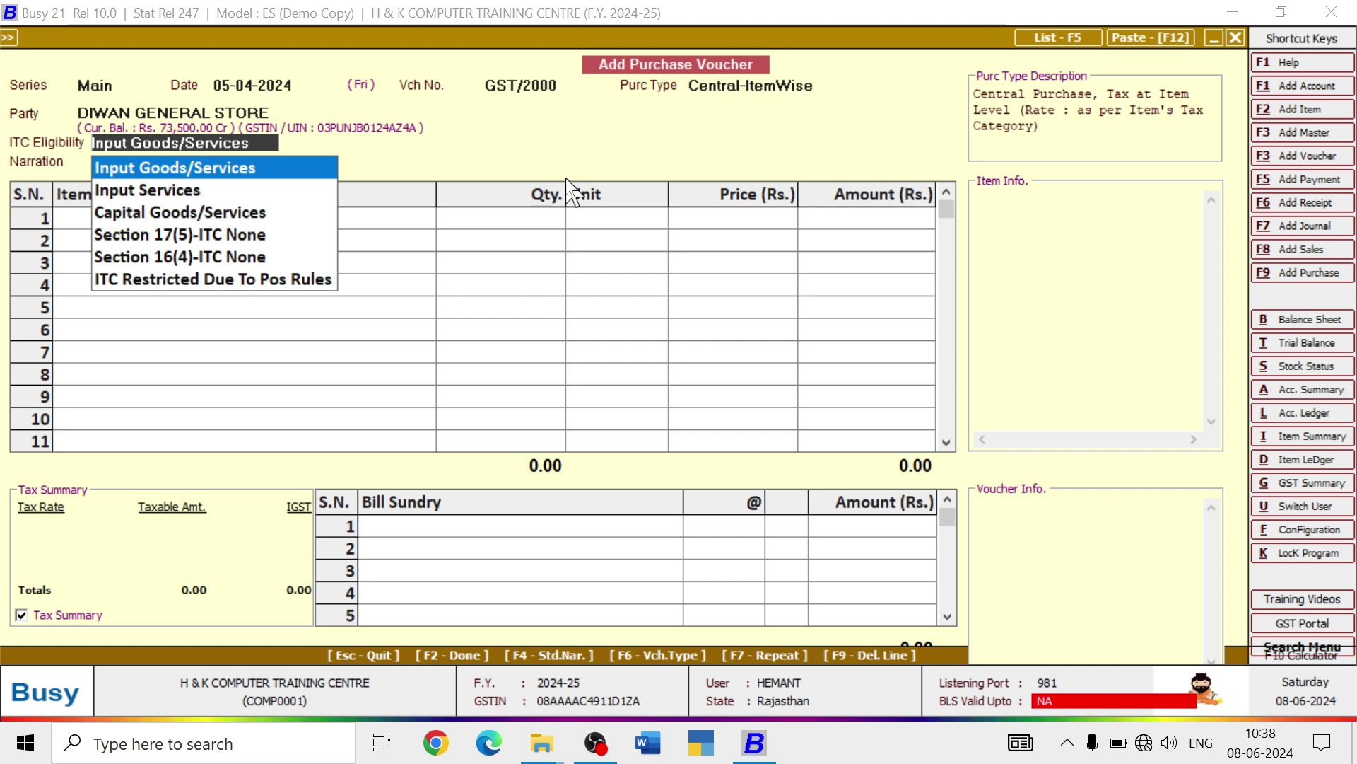
key("Return")
key("Return")
- Add SUGAR as the first item with 5,000 Kgs. at Rs. 30, accepting item-wise IGST at 5%
type("su")
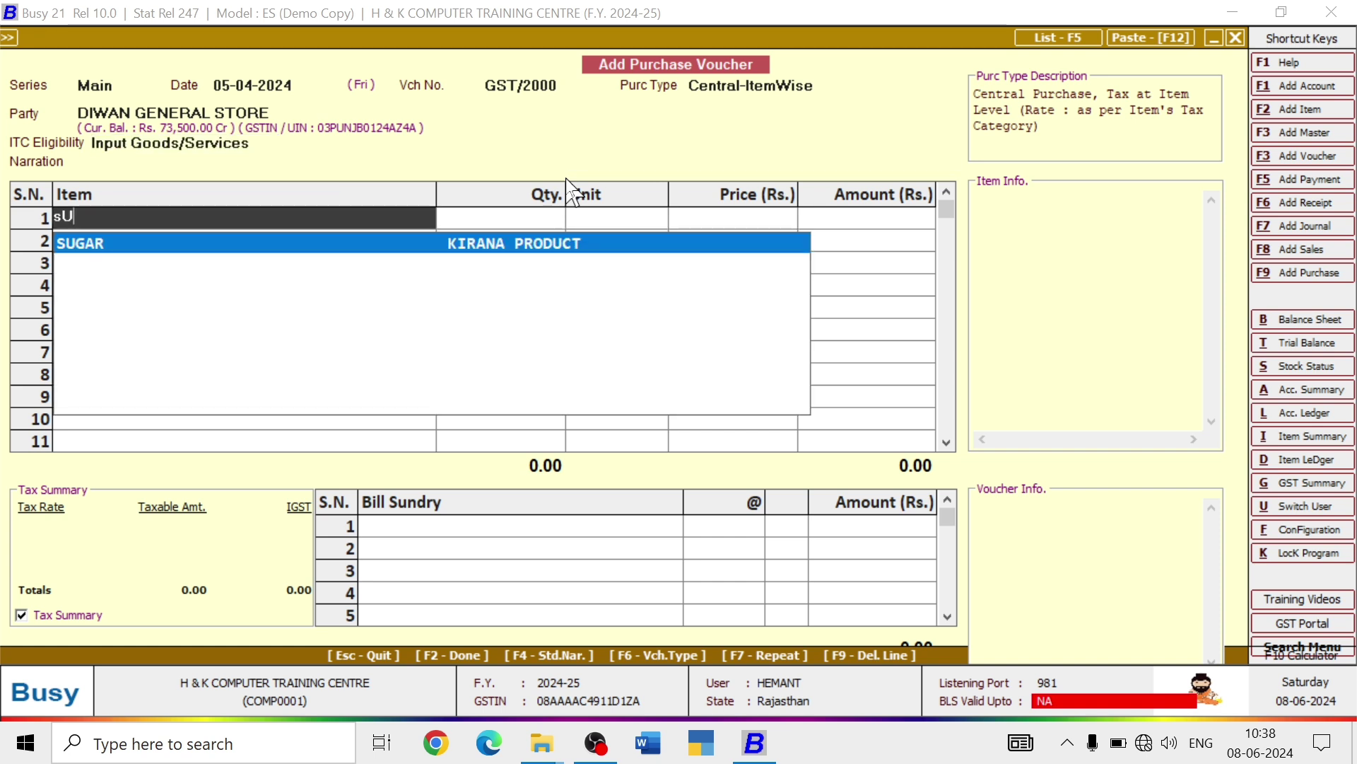
key("Return")
type("5000")
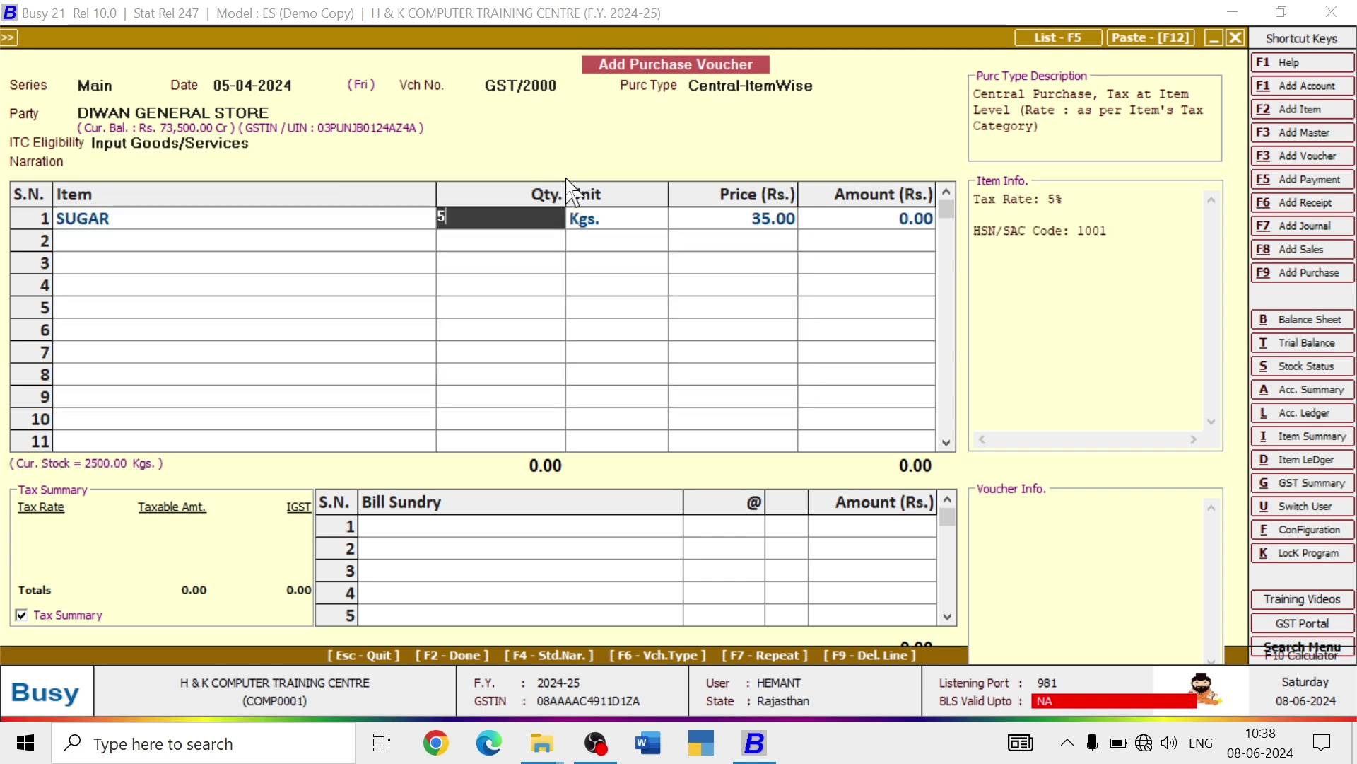
key("Return")
key("Return")
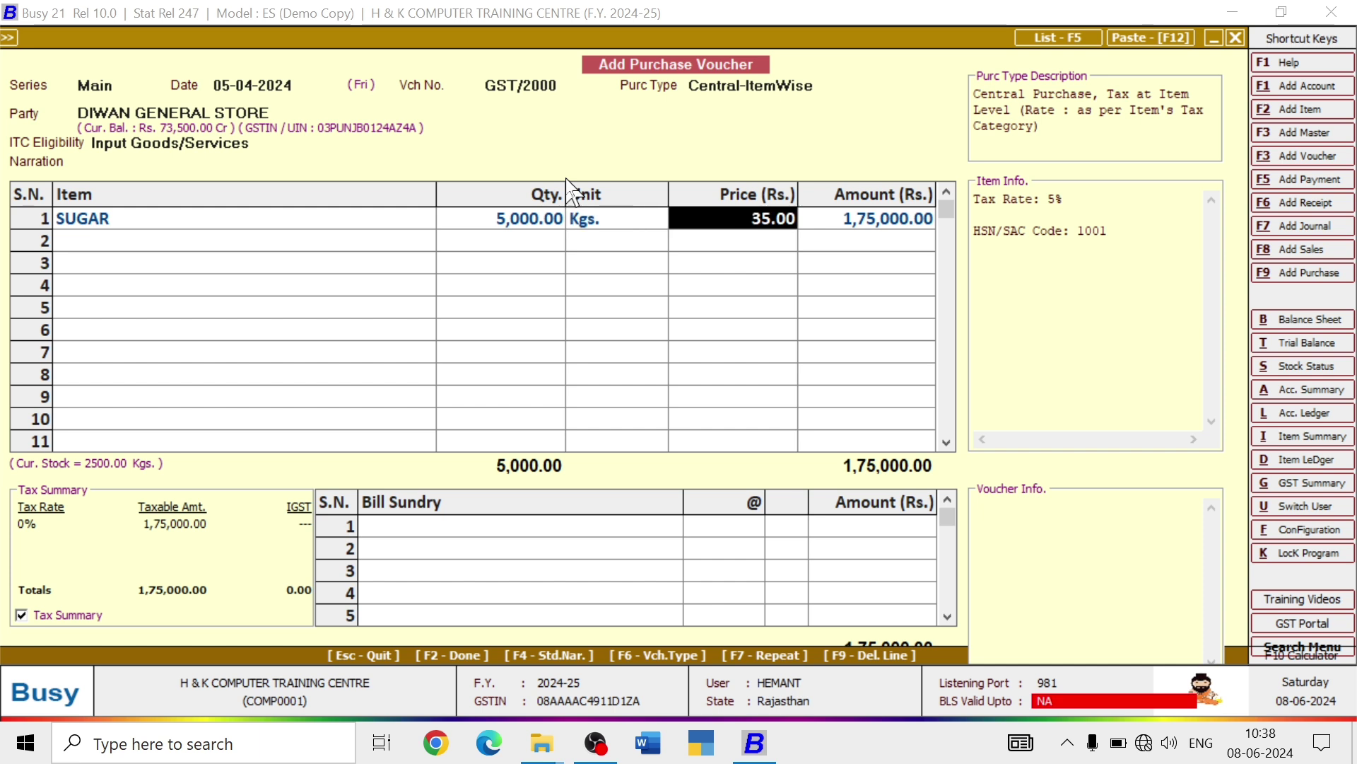
type("30")
key("Return")
key("Return")
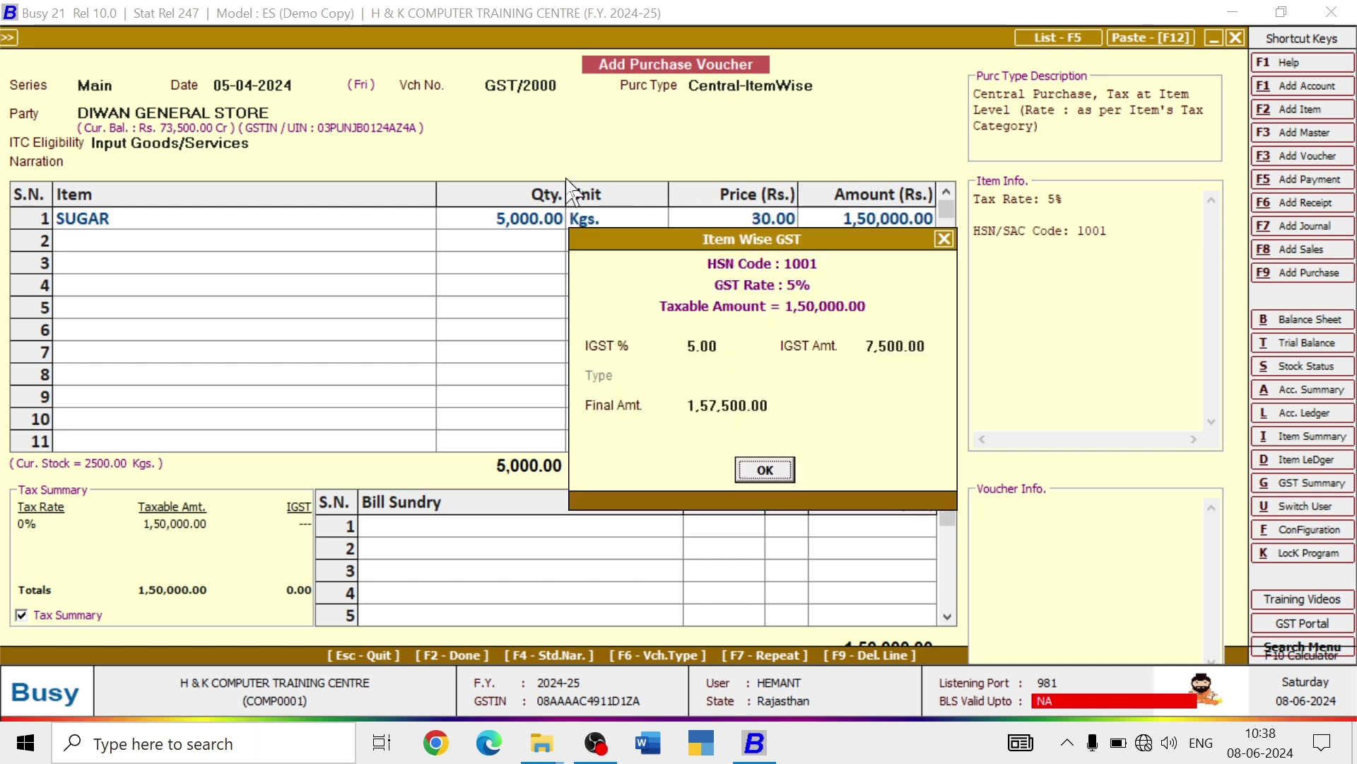
key("Return")
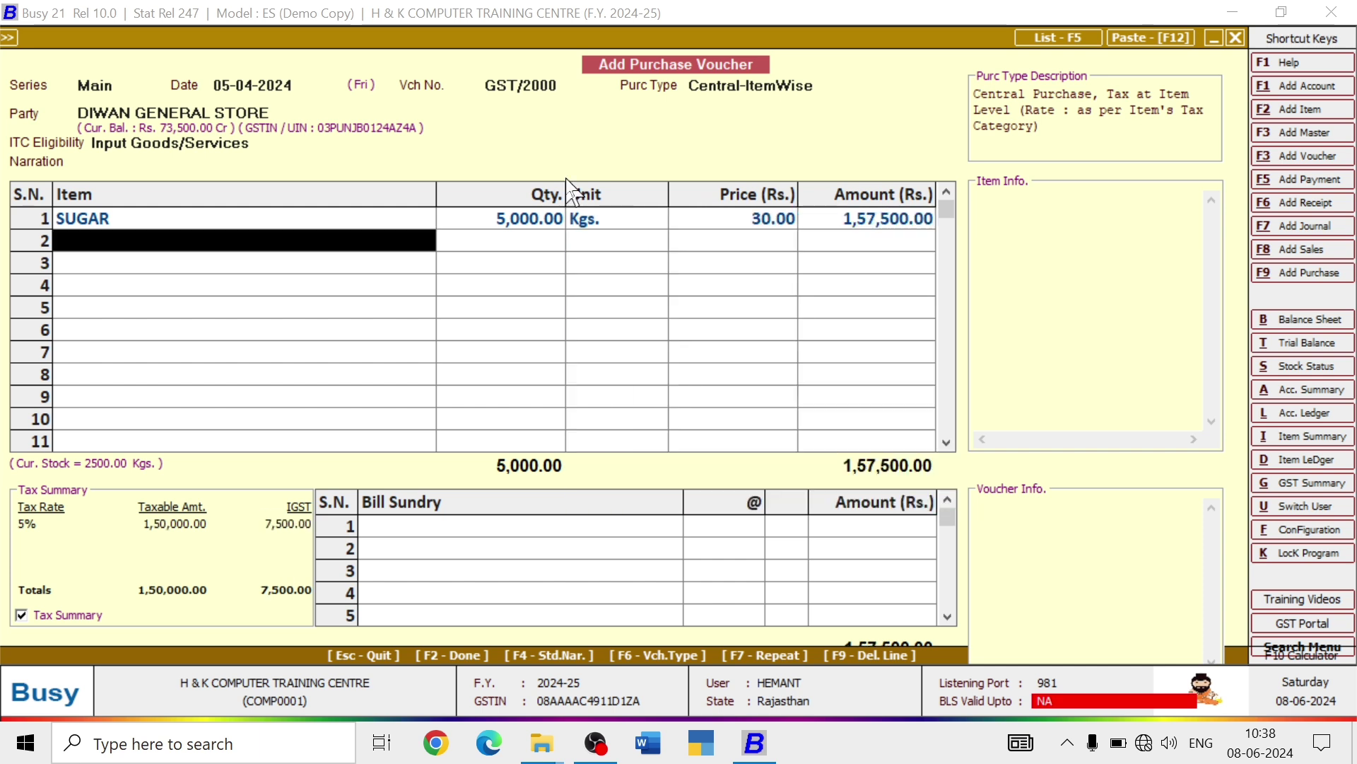
- Add BABA RAM DEV MUSTARD OIL @ 500ML BTL as the second item, 200 BTL at Rs. 55, accepting item-wise IGST at 12%
type("mus")
key("Return")
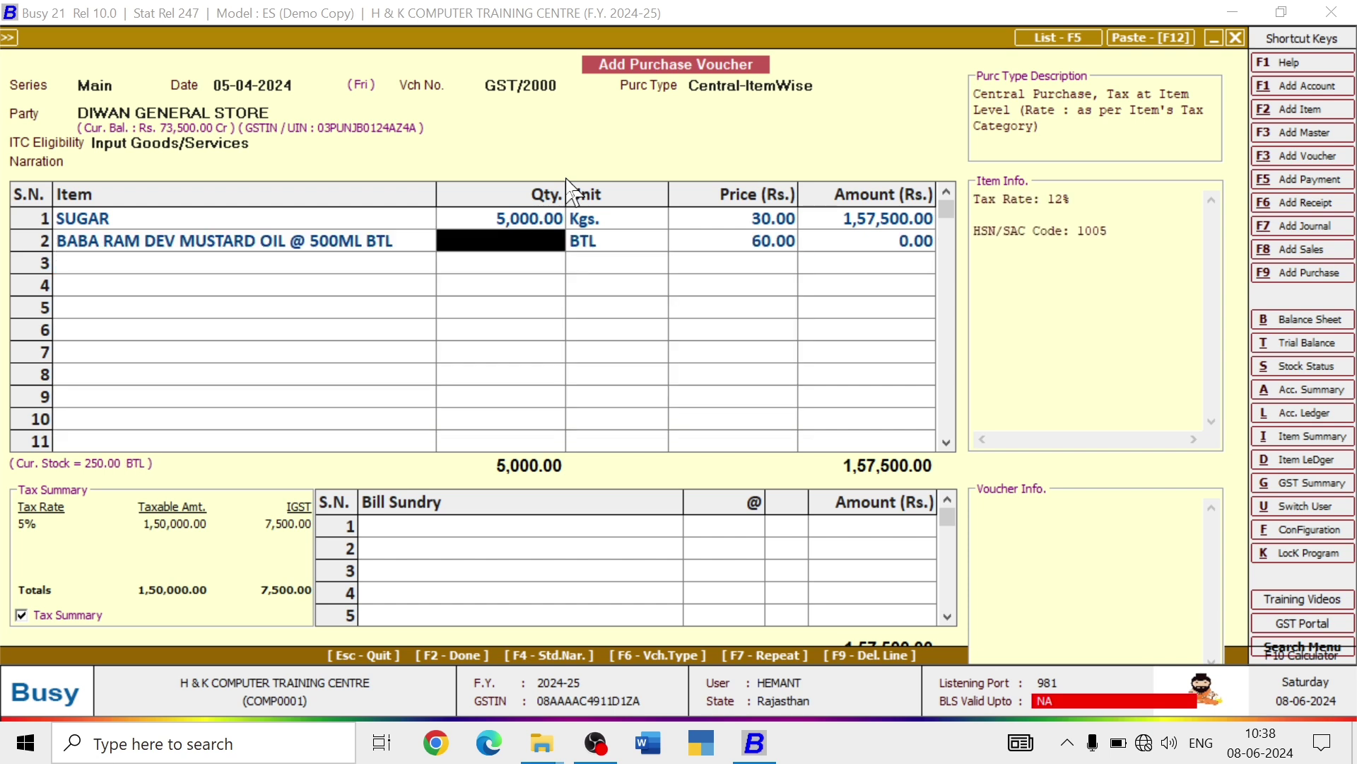
type("200")
key("Return")
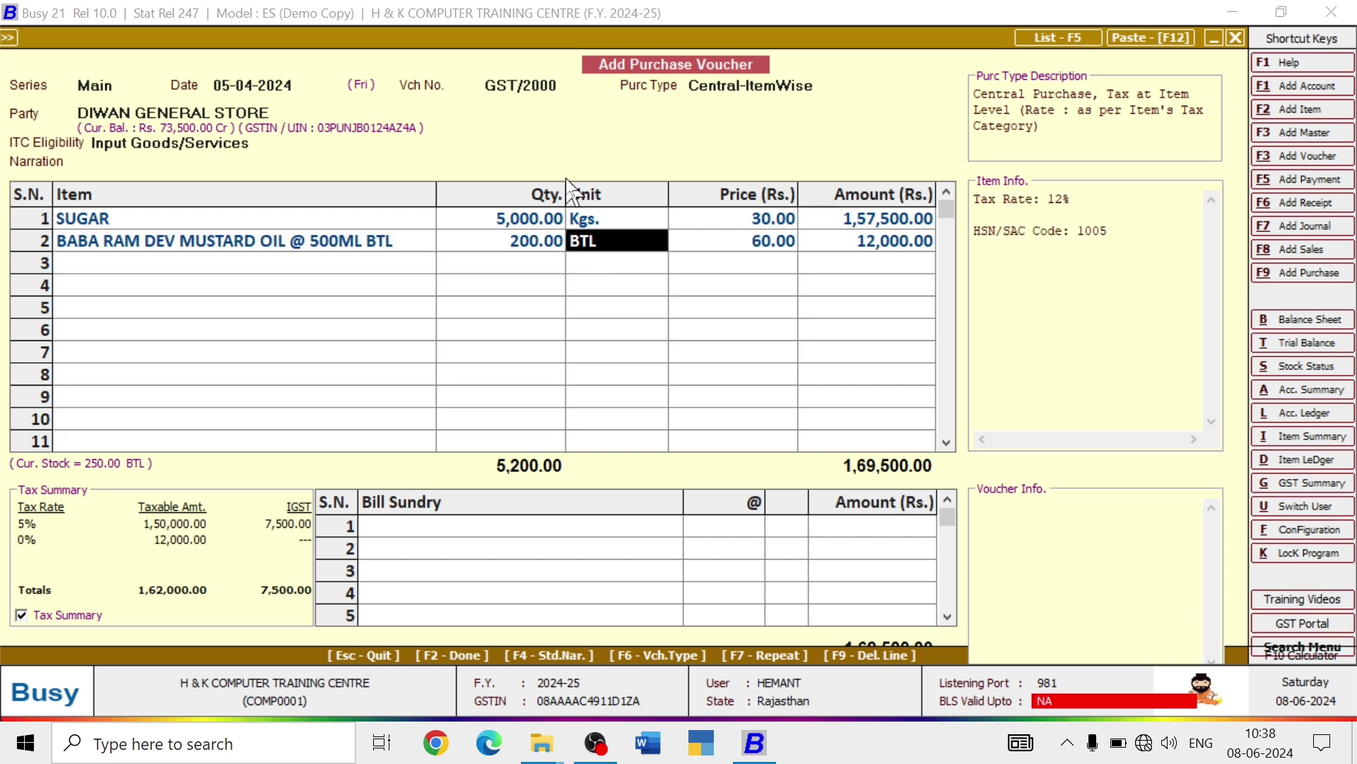
key("Return")
type("55")
key("Return")
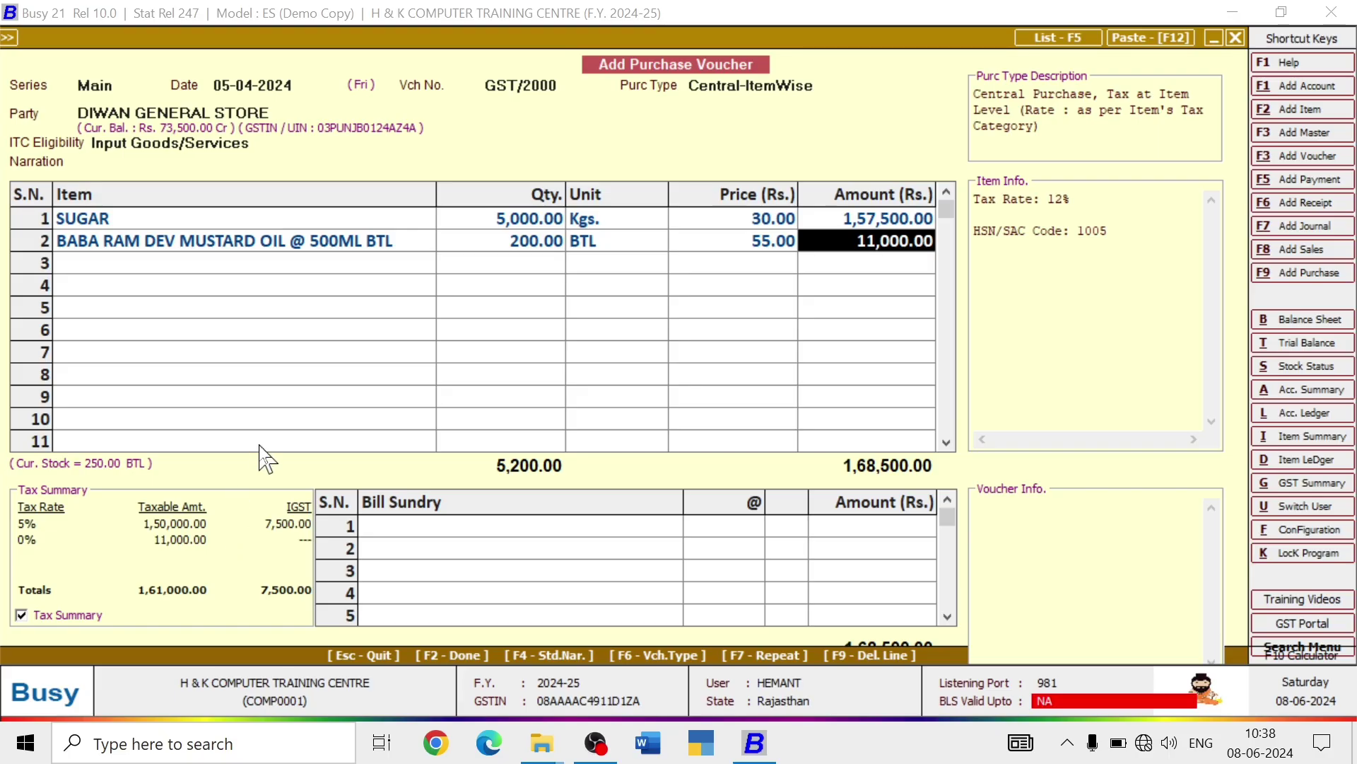
key("Return")
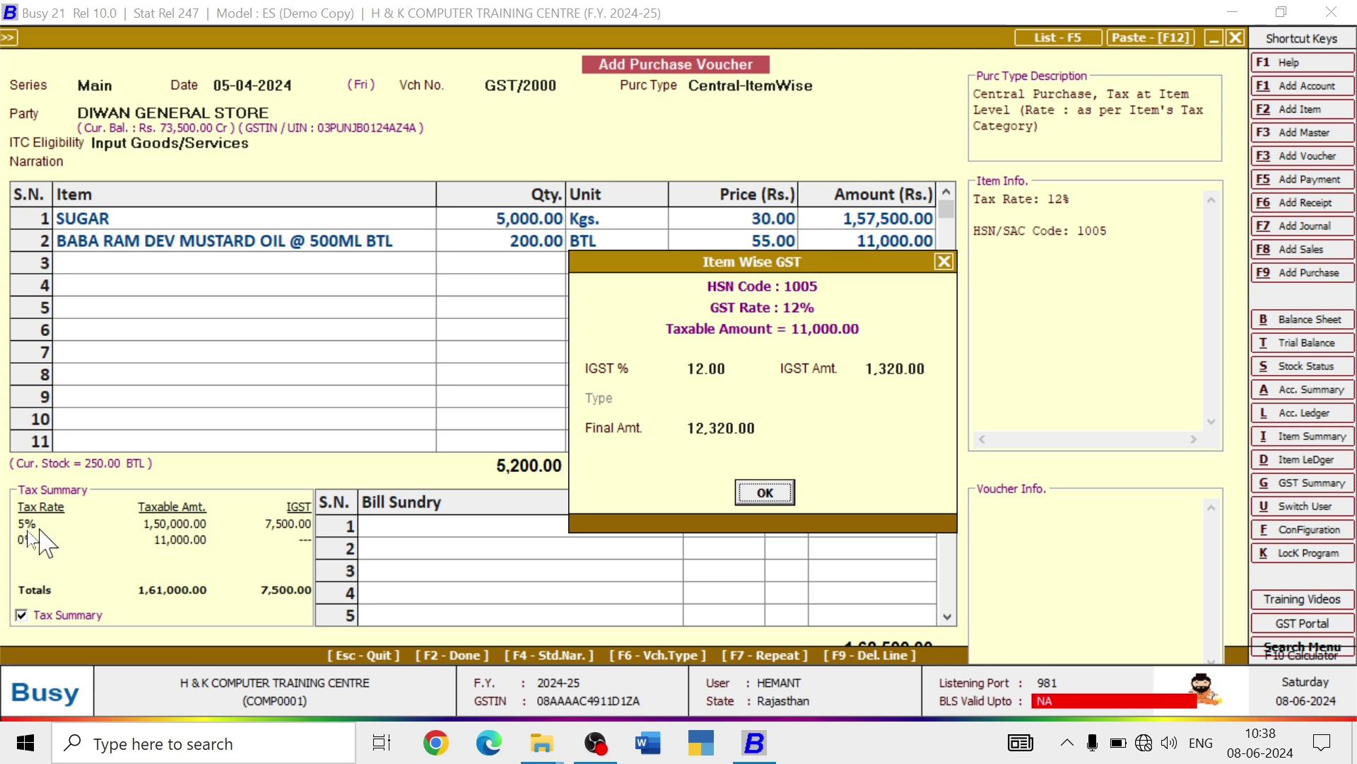
key("Return")
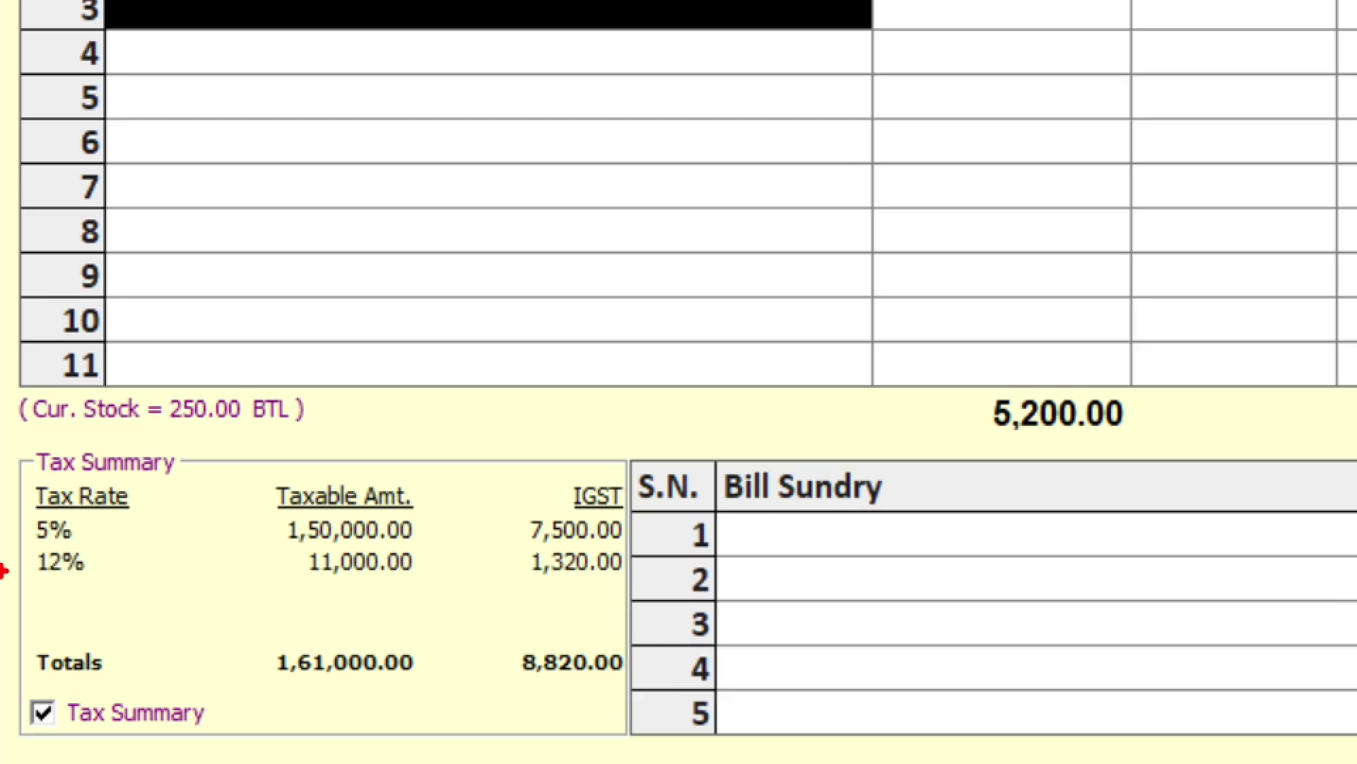
mouse_move(19, 524)
left_mouse_down()
mouse_move(70, 567)
mouse_move(534, 609)
left_mouse_up()
mouse_move(8, 513)
left_mouse_down()
mouse_move(288, 587)
mouse_move(645, 585)
mouse_move(630, 586)
left_mouse_up()
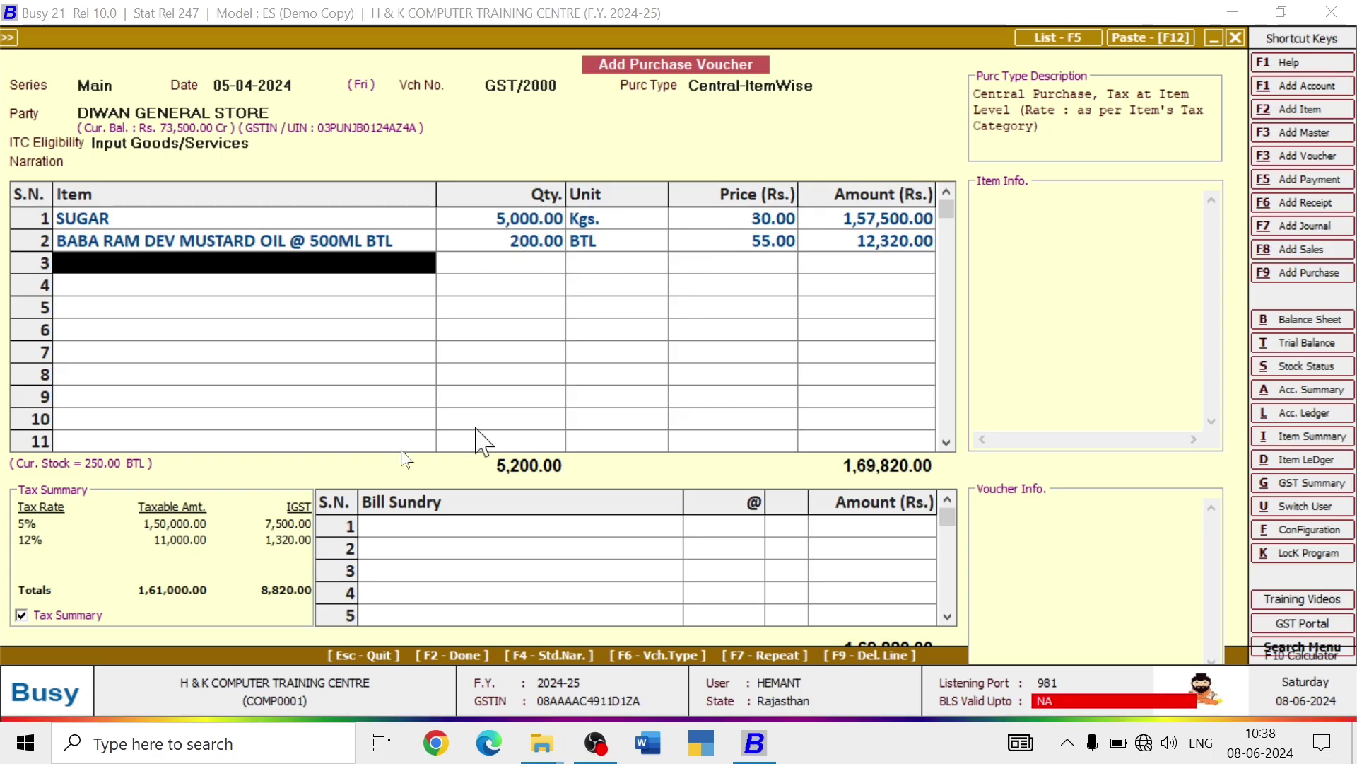
- Save the voucher without bill sundry, continuing past the GSTIN check and accepting new reference GST/2000 and transport KHAN TRANSPORT
key("Return")
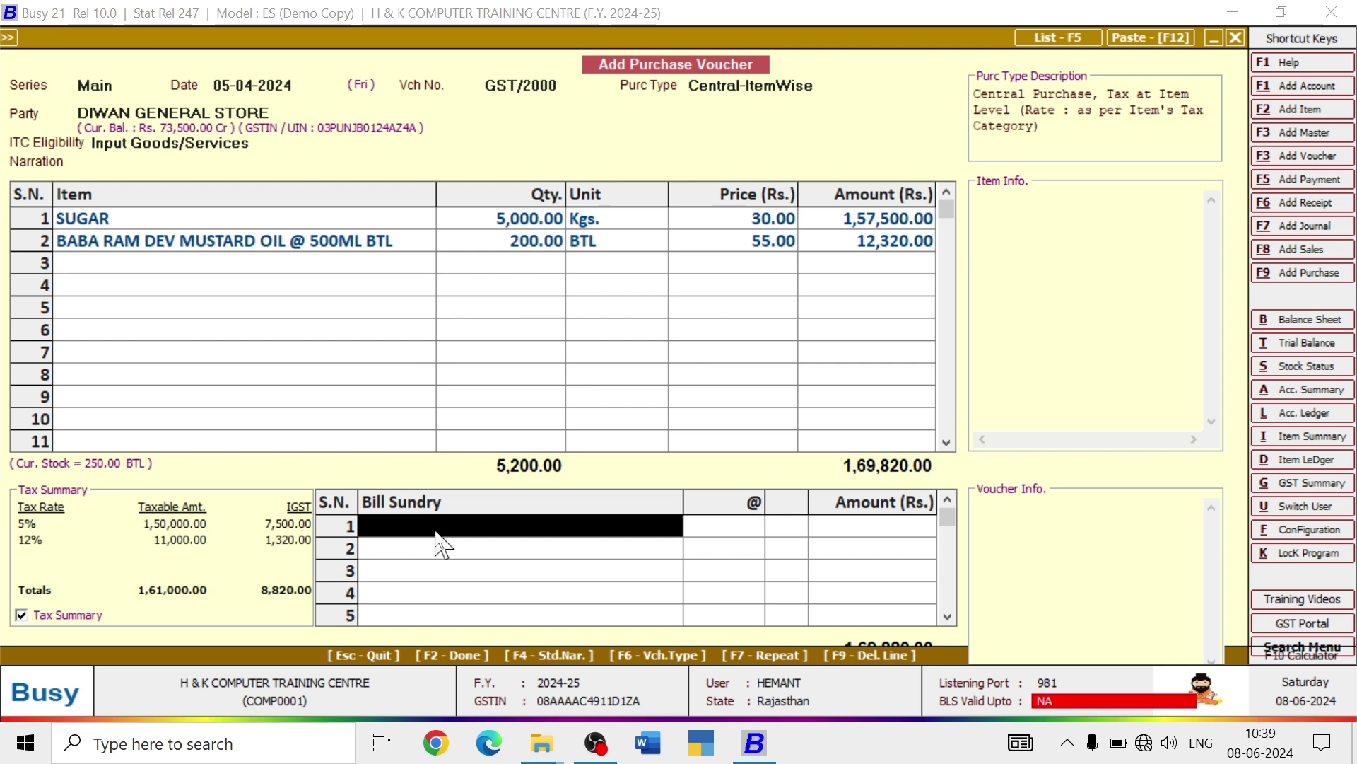
key("Return")
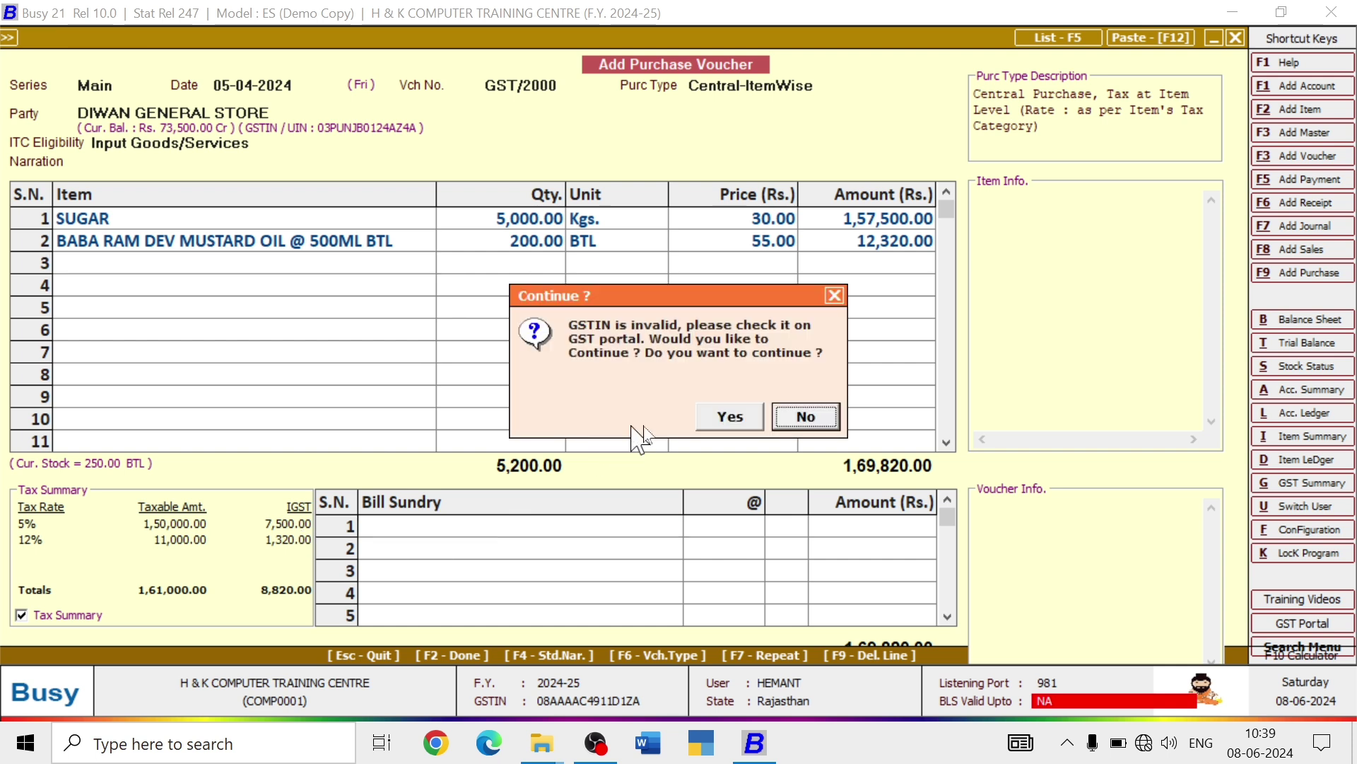
left_click(710, 425)
left_click(671, 446)
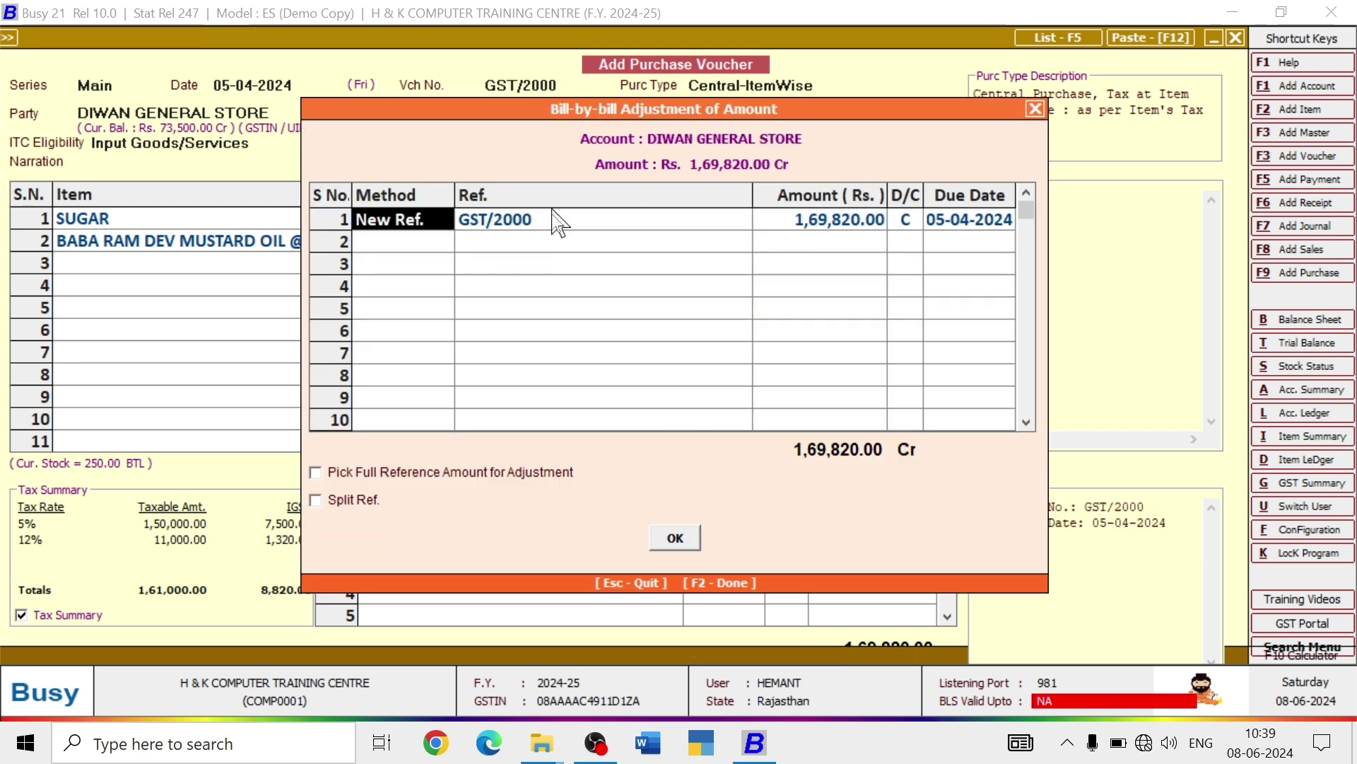
left_click(674, 539)
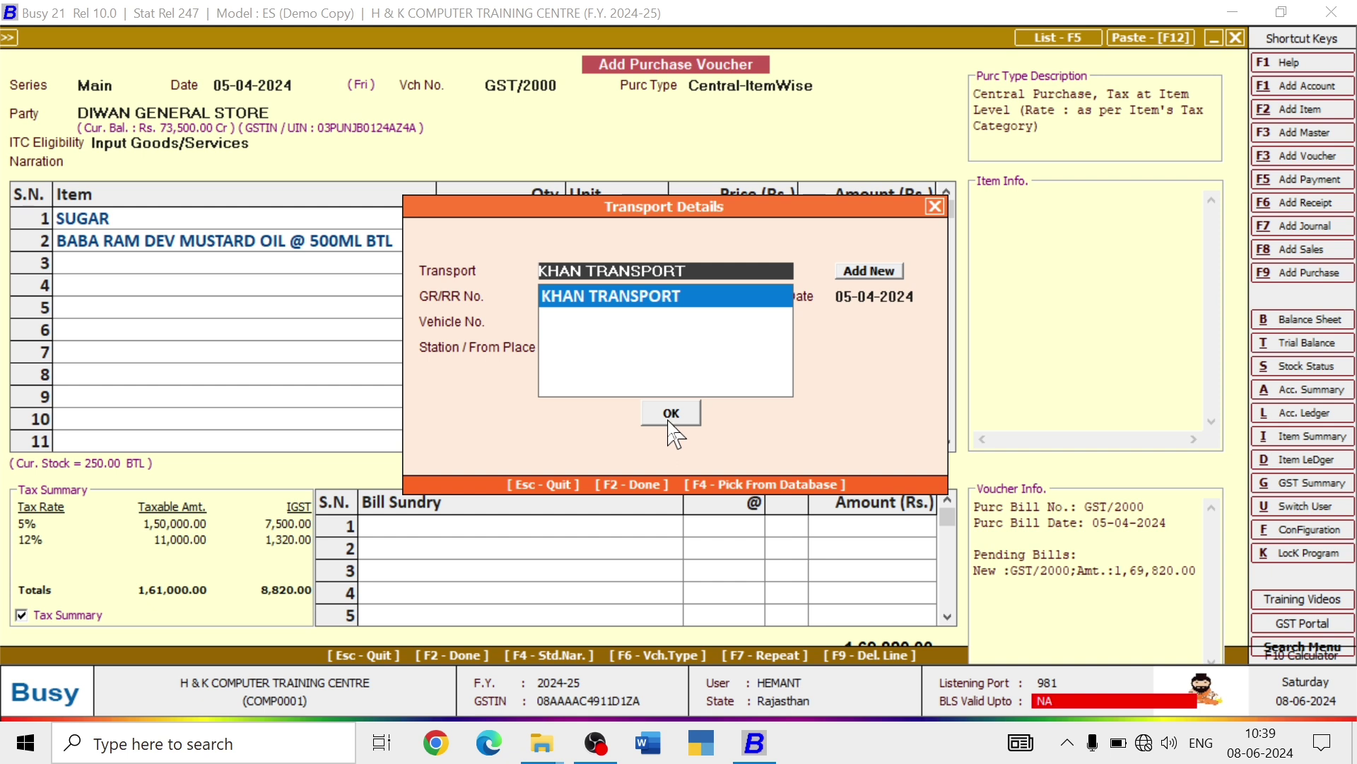
left_click(669, 417)
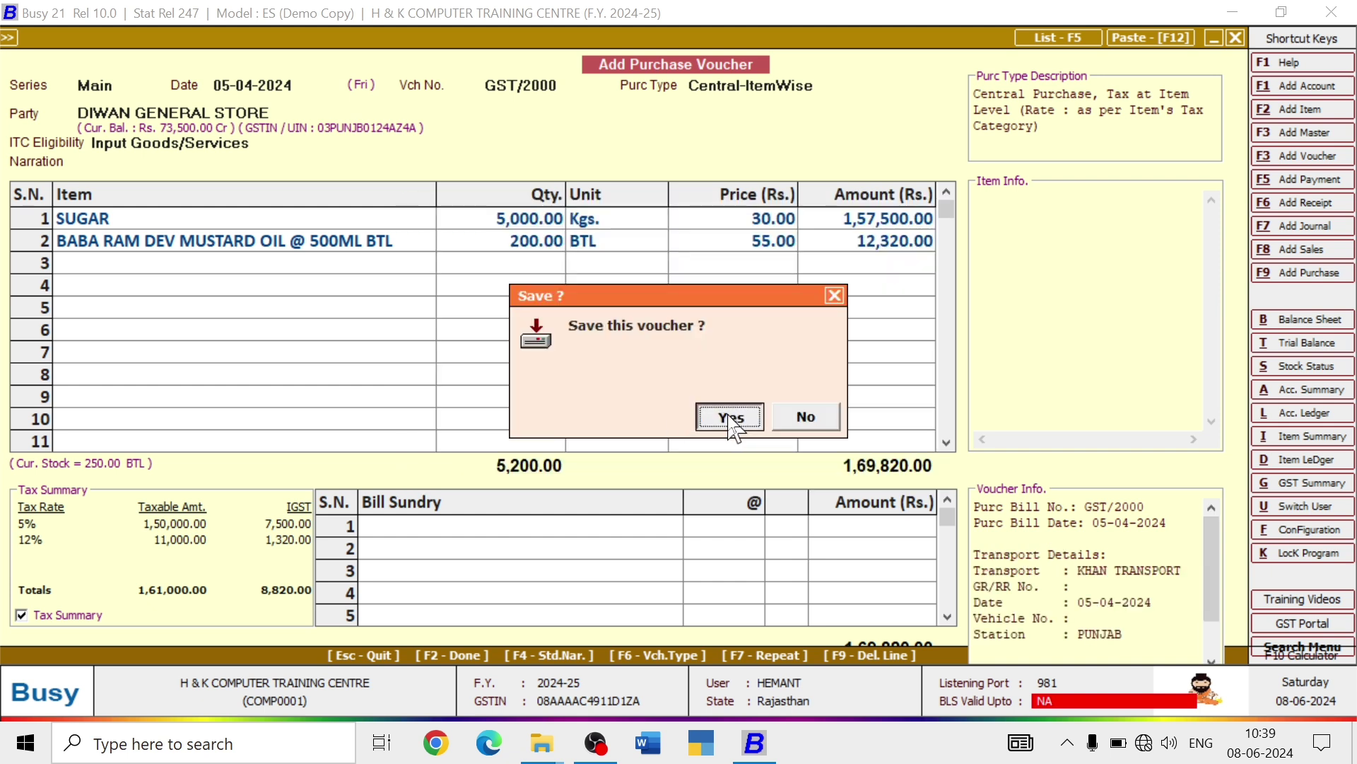
left_click(732, 415)
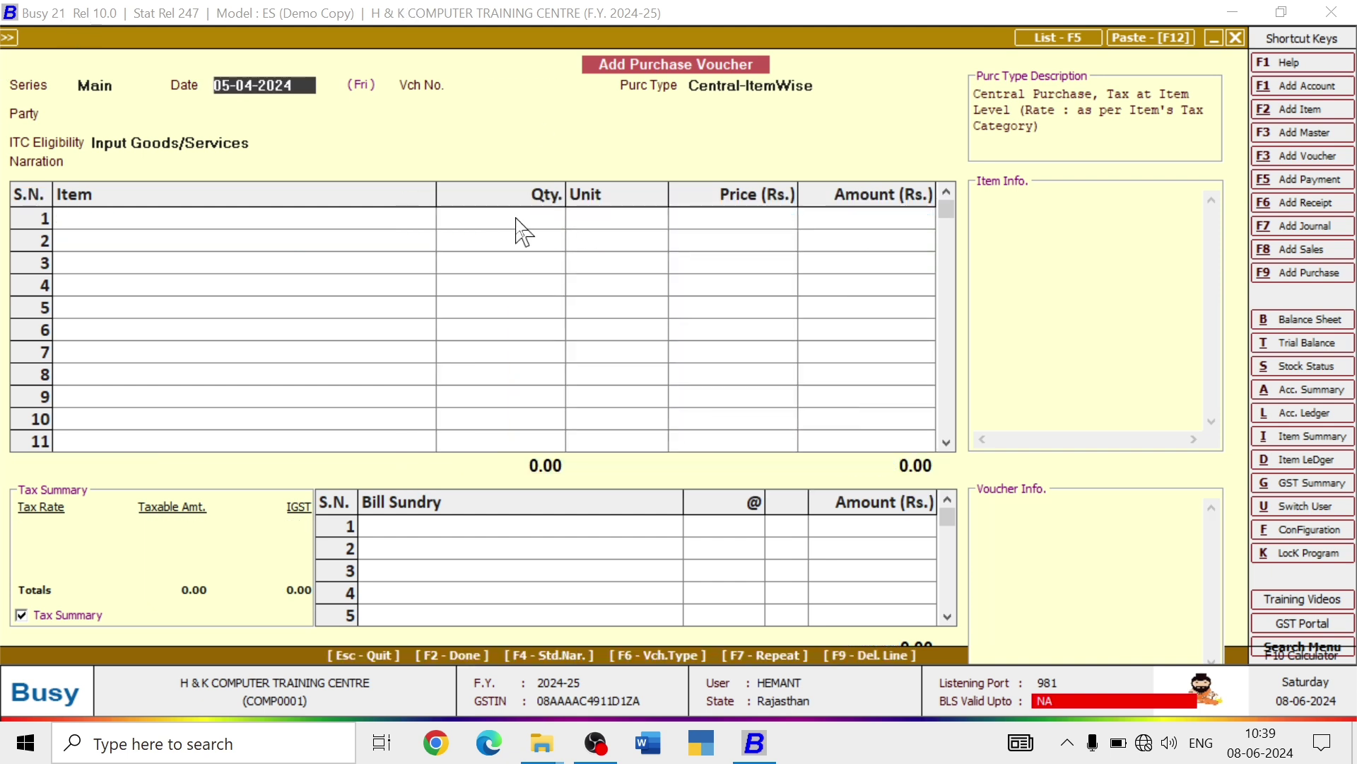